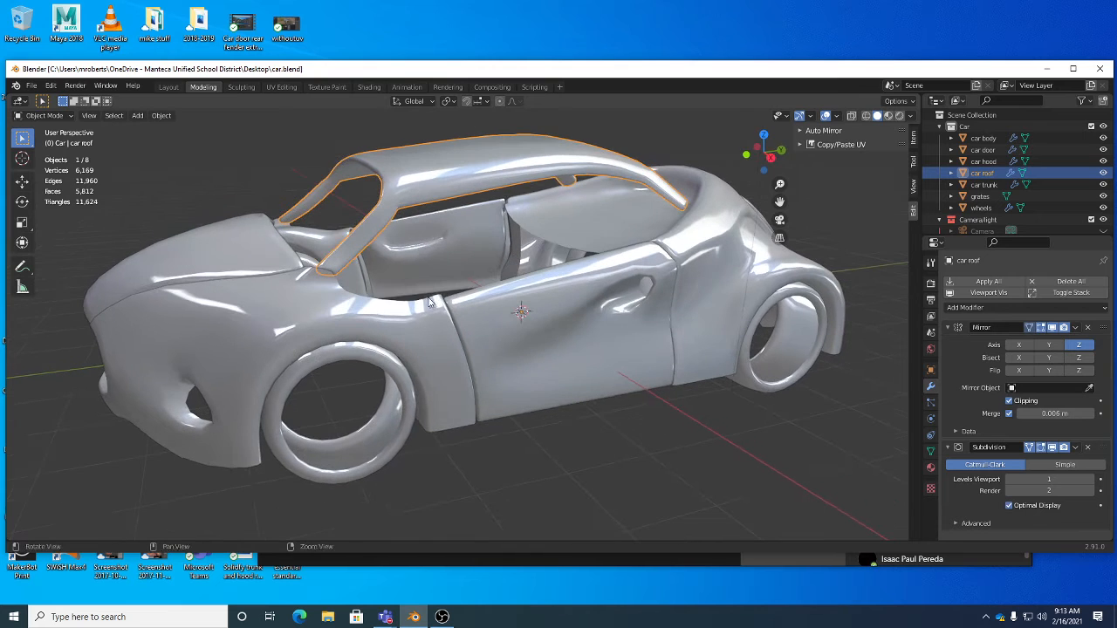
Examine the car model from the front, side and rear, looking at the open cabin between the doors and fenders.
{"action": "middle_click_drag", "start_coordinate": [550, 311], "coordinate": [541, 335]}
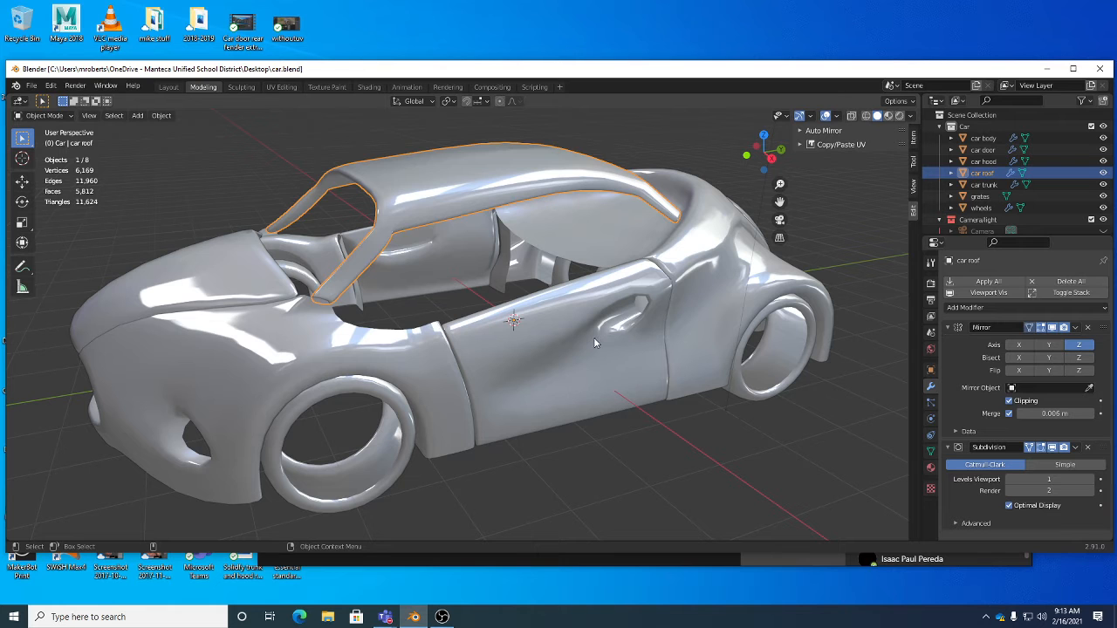
{"action": "middle_click_drag", "start_coordinate": [559, 366], "coordinate": [531, 339]}
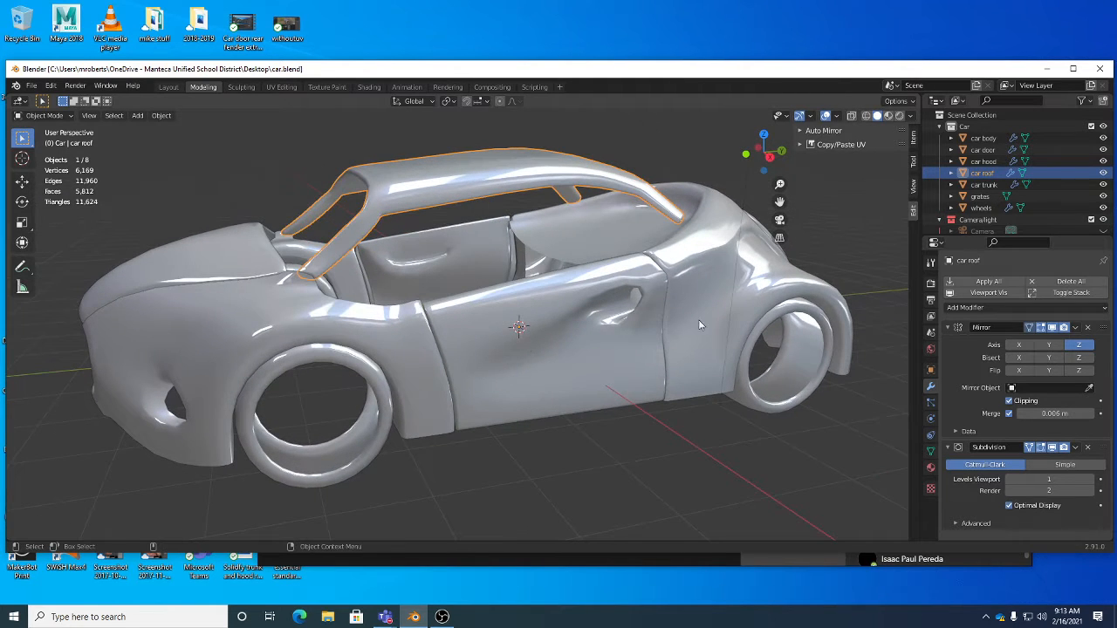
{"action": "middle_click_drag", "start_coordinate": [702, 326], "coordinate": [752, 372]}
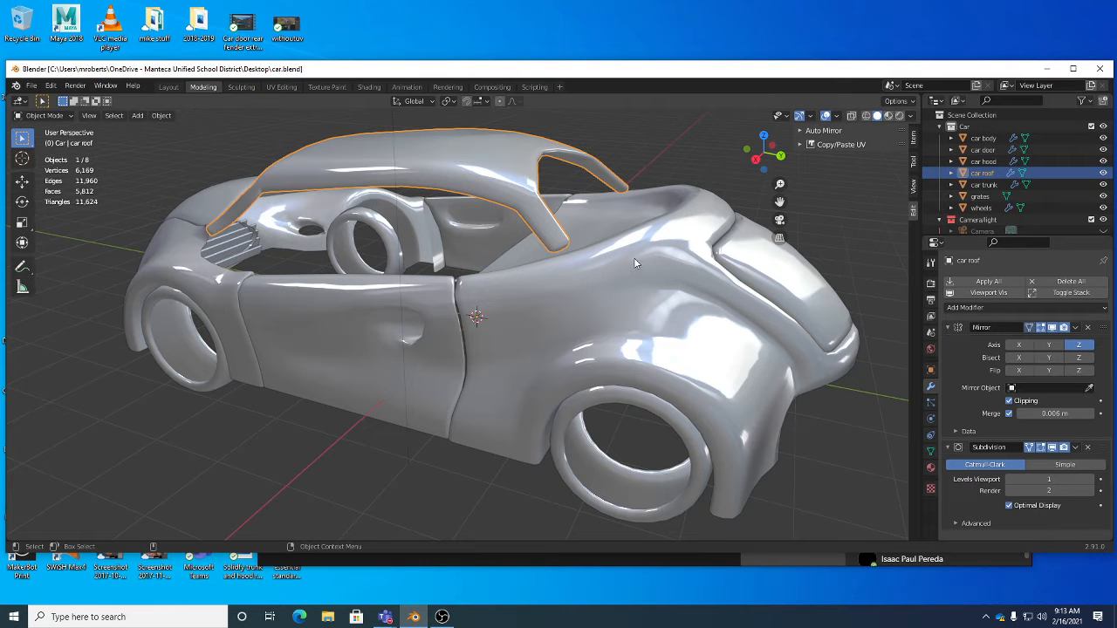
{"action": "middle_click_drag", "start_coordinate": [623, 262], "coordinate": [616, 269]}
{"action": "middle_click_drag", "start_coordinate": [536, 288], "coordinate": [520, 267]}
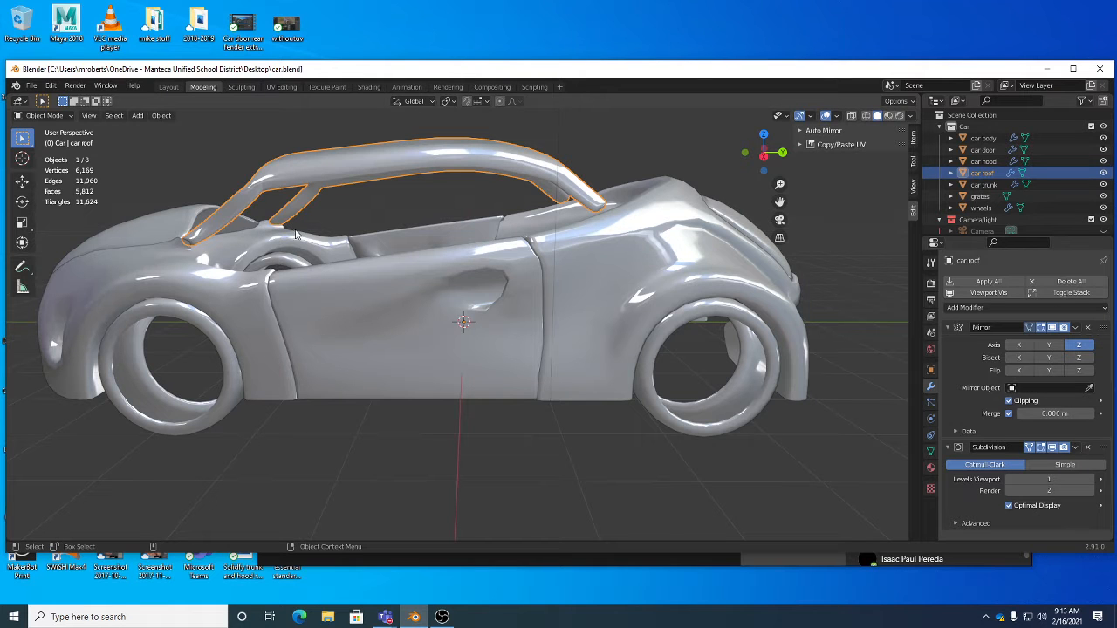
{"action": "middle_click_drag", "start_coordinate": [280, 235], "coordinate": [273, 214]}
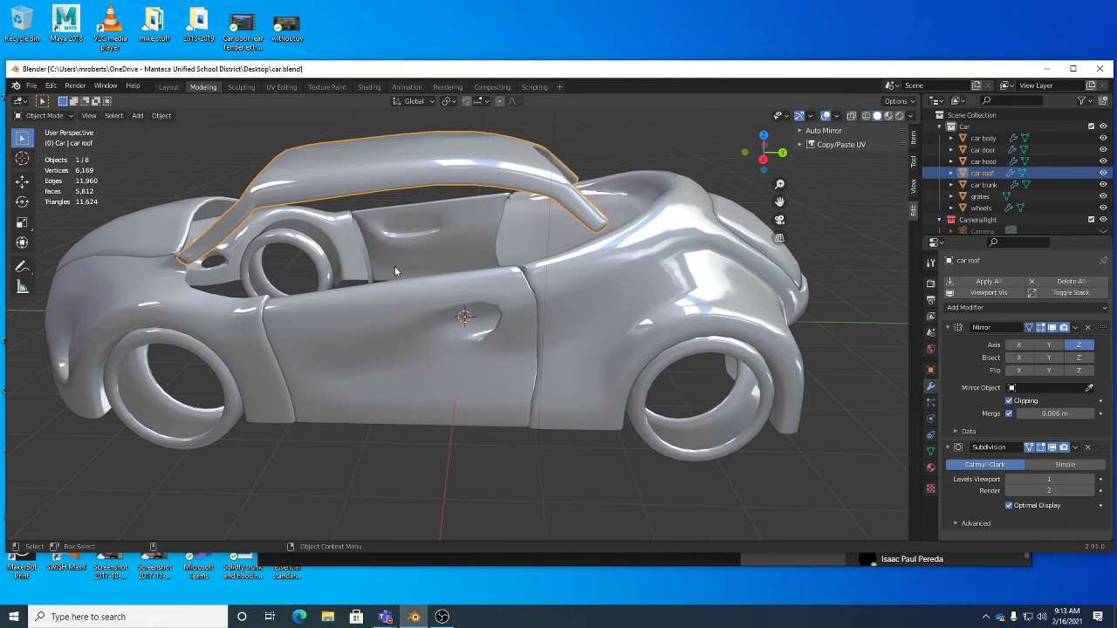
{"action": "middle_click_drag", "start_coordinate": [395, 266], "coordinate": [409, 236]}
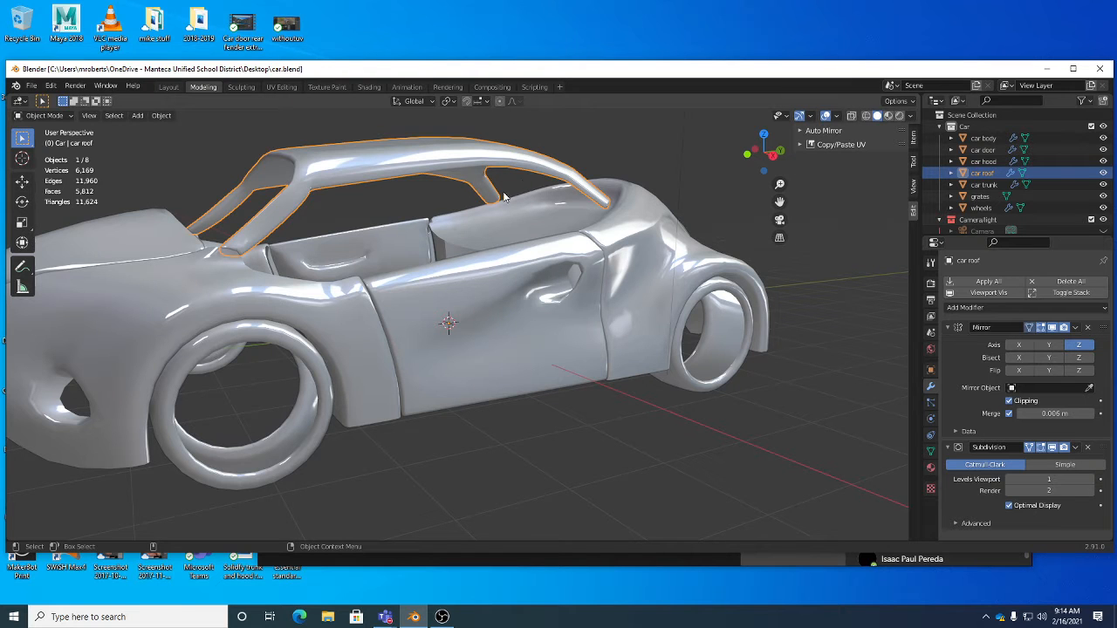
{"action": "middle_click_drag", "start_coordinate": [418, 227], "coordinate": [356, 387]}
{"action": "middle_click_drag", "start_coordinate": [426, 407], "coordinate": [376, 337]}
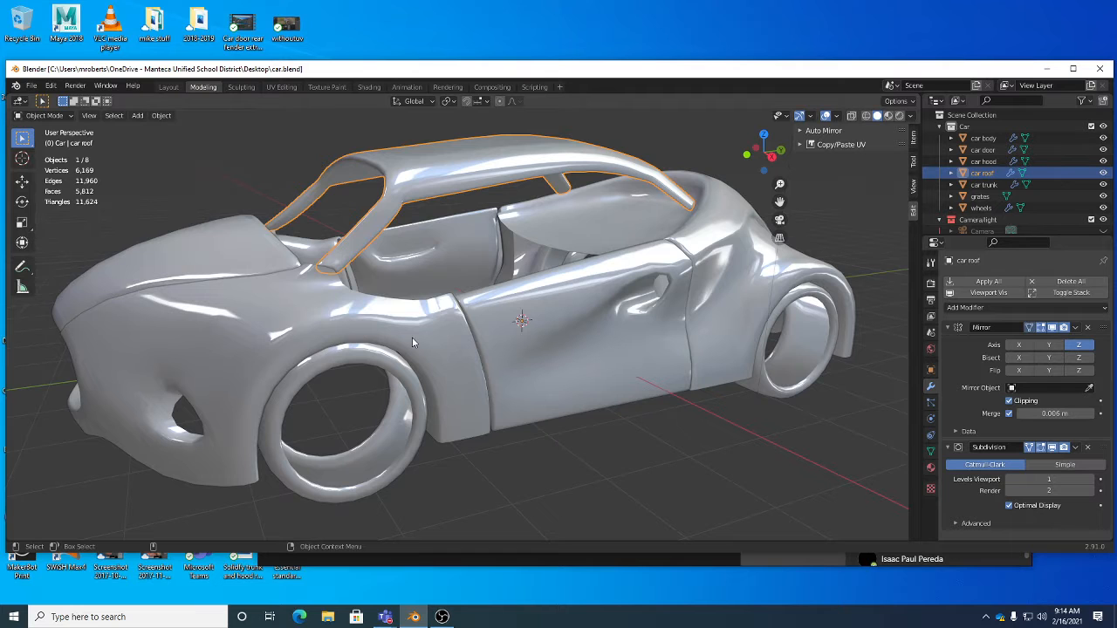
Select the car body and hide the car door, hood, roof, trunk, grates and wheels.
{"action": "left_click", "coordinate": [282, 349]}
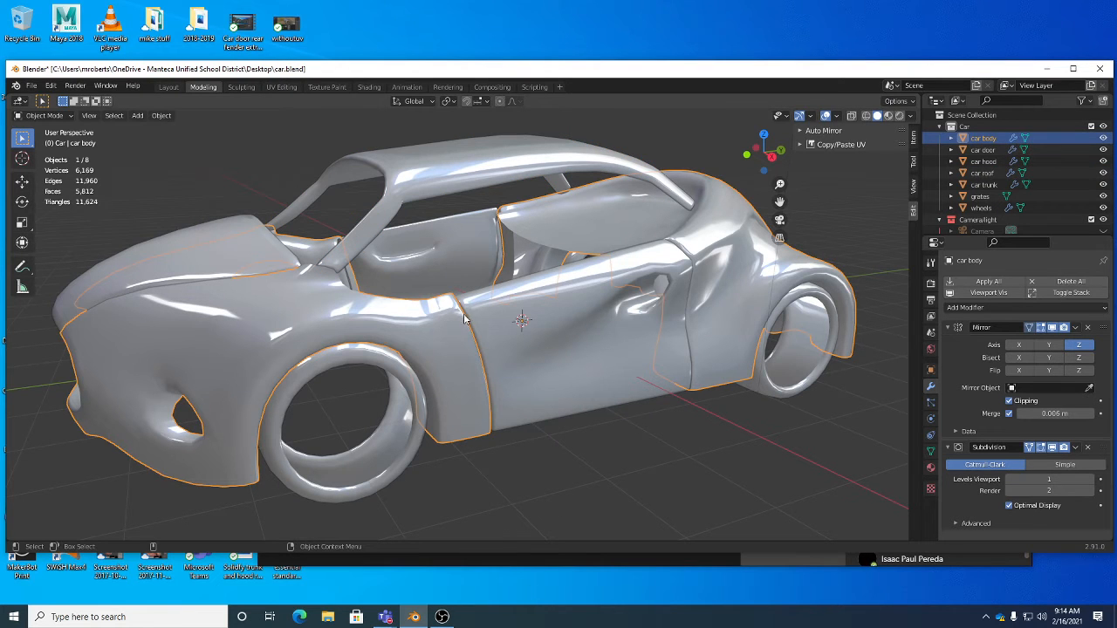
{"action": "middle_click_drag", "start_coordinate": [582, 355], "coordinate": [548, 367]}
{"action": "middle_click_drag", "start_coordinate": [438, 332], "coordinate": [398, 339]}
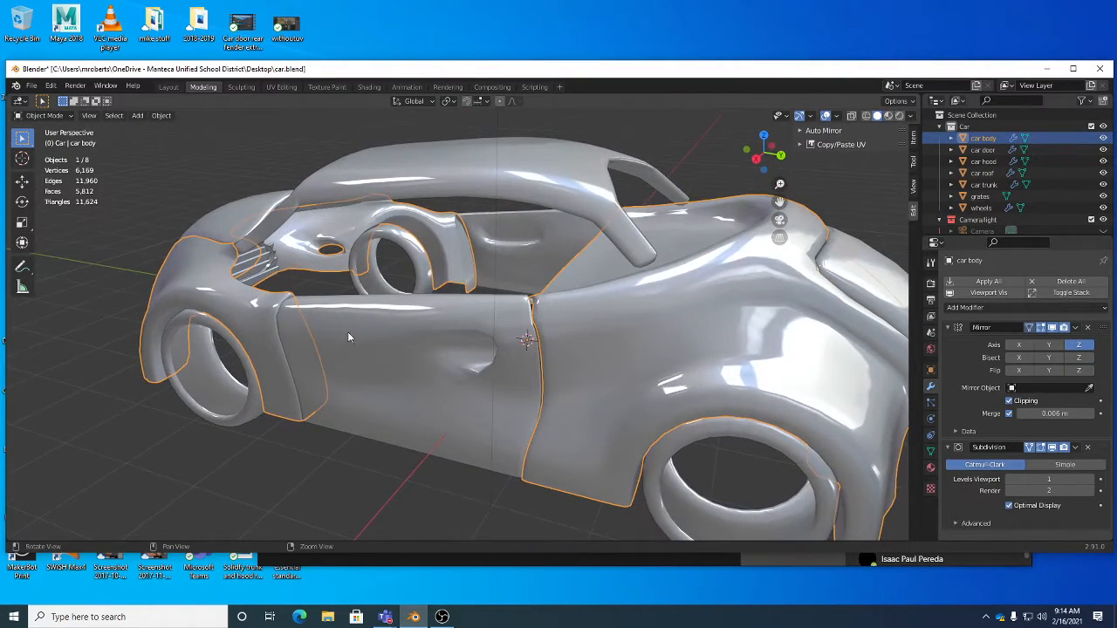
{"action": "middle_click_drag", "start_coordinate": [266, 303], "coordinate": [342, 289]}
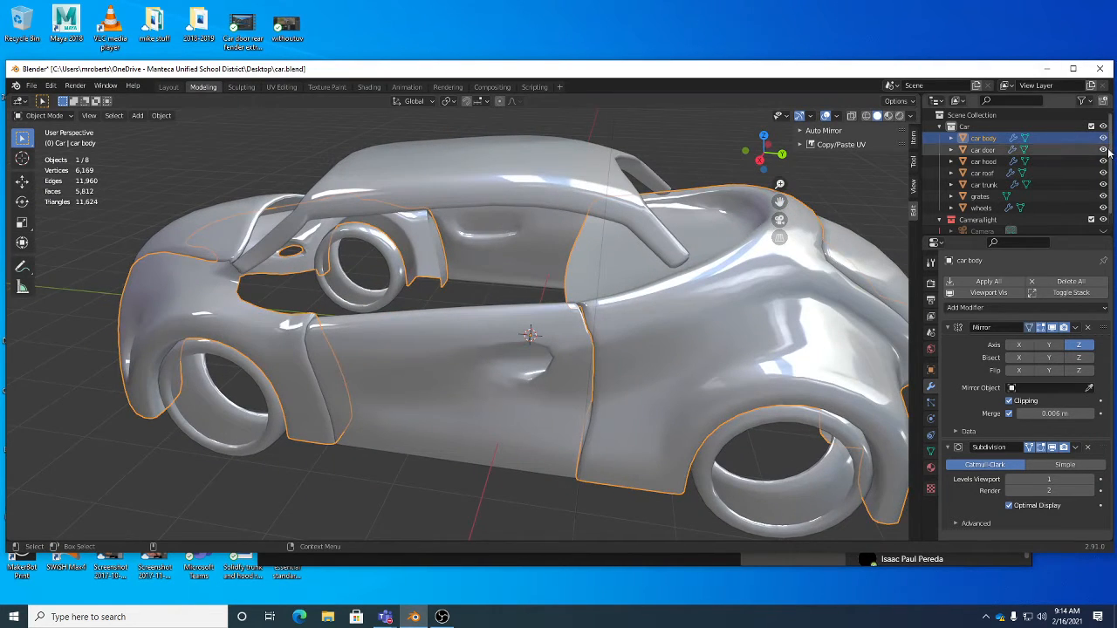
{"action": "left_click_drag", "start_coordinate": [1103, 150], "coordinate": [1105, 208]}
{"action": "left_click", "coordinate": [1104, 196]}
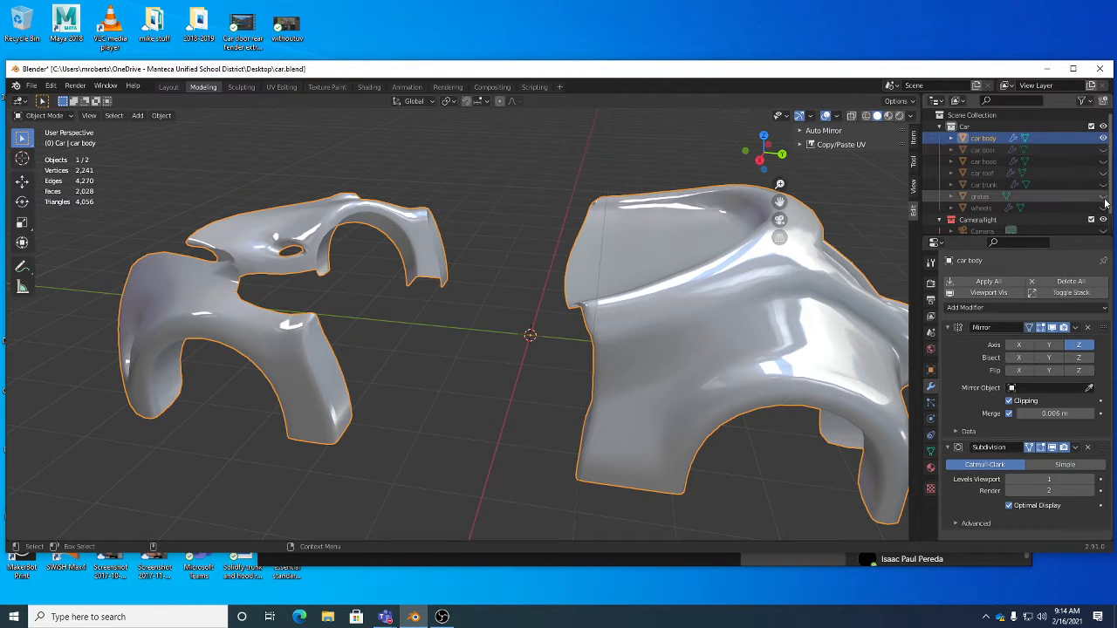
{"action": "left_click", "coordinate": [1104, 196]}
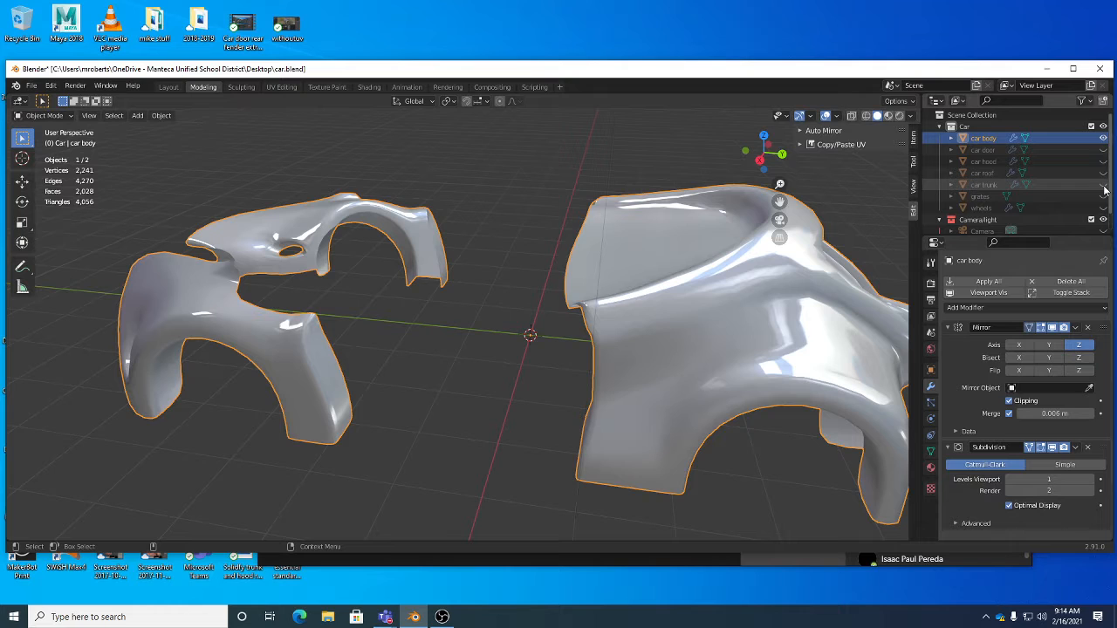
Make the car roof, car door and car hood visible again, leaving the trunk, grates and wheels hidden.
{"action": "left_click", "coordinate": [1103, 185]}
{"action": "left_click", "coordinate": [1104, 185]}
{"action": "left_click", "coordinate": [1104, 173]}
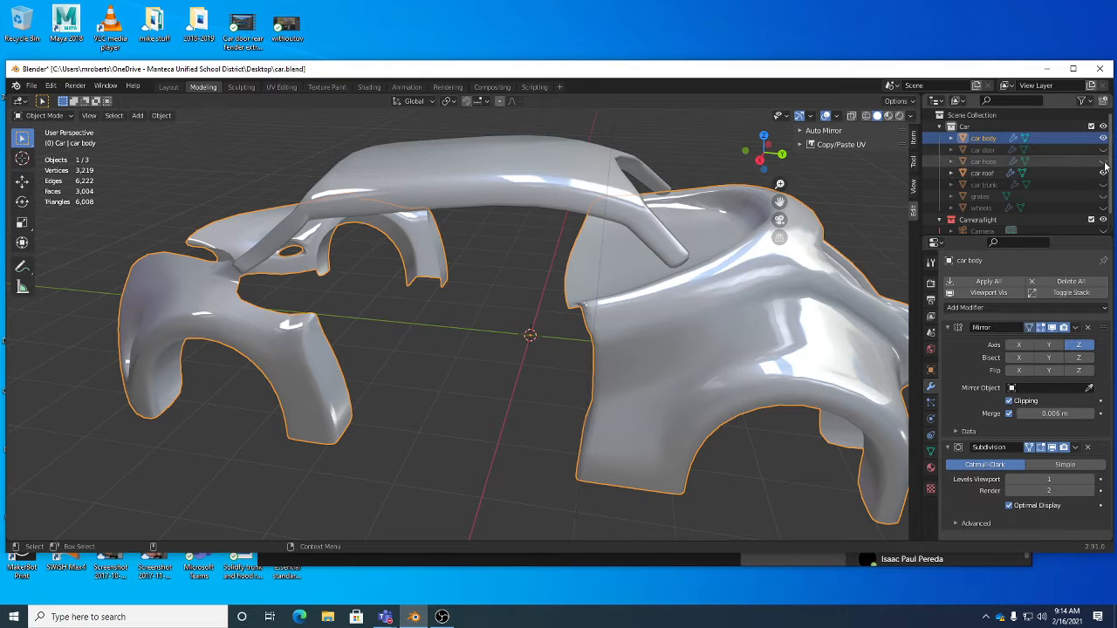
{"action": "left_click", "coordinate": [1104, 151]}
{"action": "left_click", "coordinate": [1103, 161]}
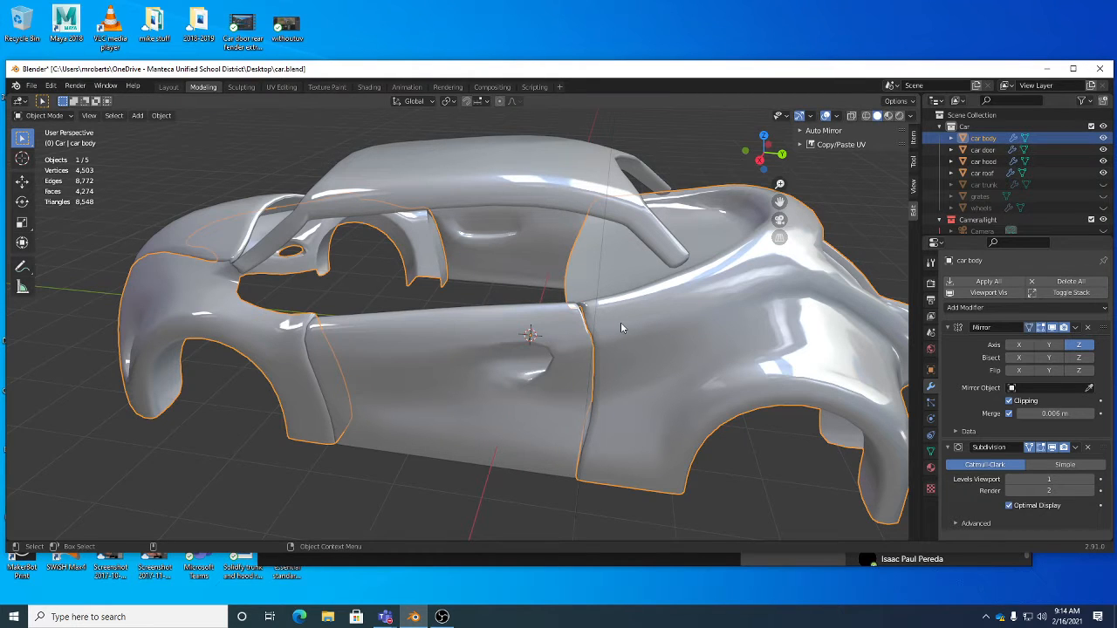
Enter Edit Mode on the car body with the area between the front fender and door in close view.
{"action": "middle_click_drag", "start_coordinate": [620, 327], "coordinate": [785, 318]}
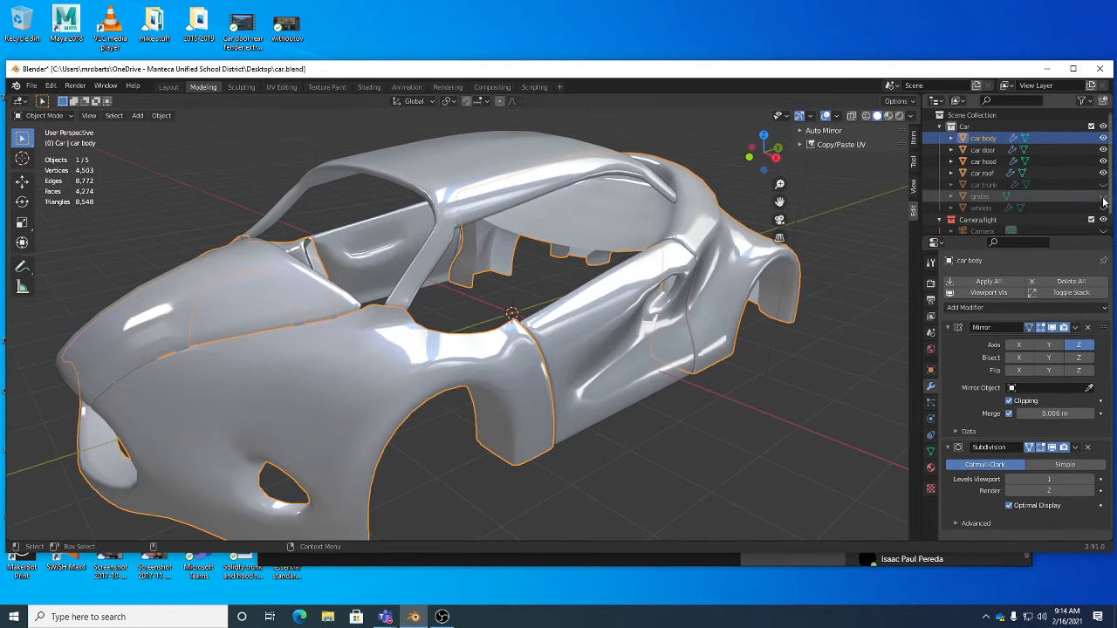
{"action": "middle_click_drag", "start_coordinate": [523, 301], "coordinate": [553, 308]}
{"action": "scroll", "coordinate": [554, 308], "scroll_direction": "up", "scroll_amount": 5}
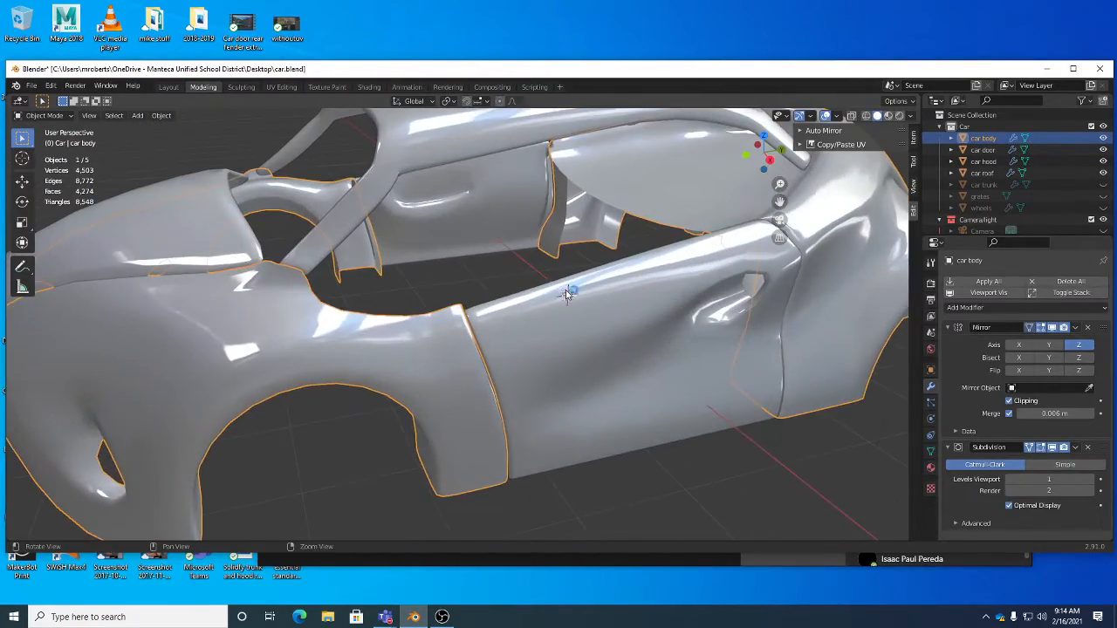
{"action": "scroll", "coordinate": [379, 276], "scroll_direction": "up", "scroll_amount": 4}
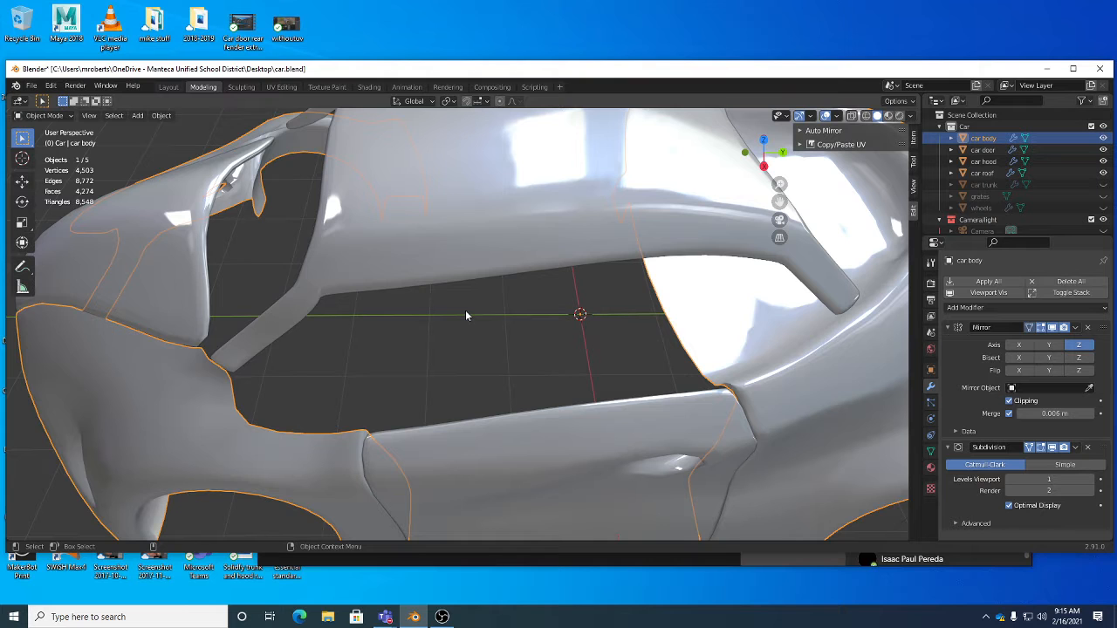
{"action": "middle_click_drag", "start_coordinate": [486, 349], "coordinate": [390, 348]}
{"action": "left_click", "coordinate": [331, 273]}
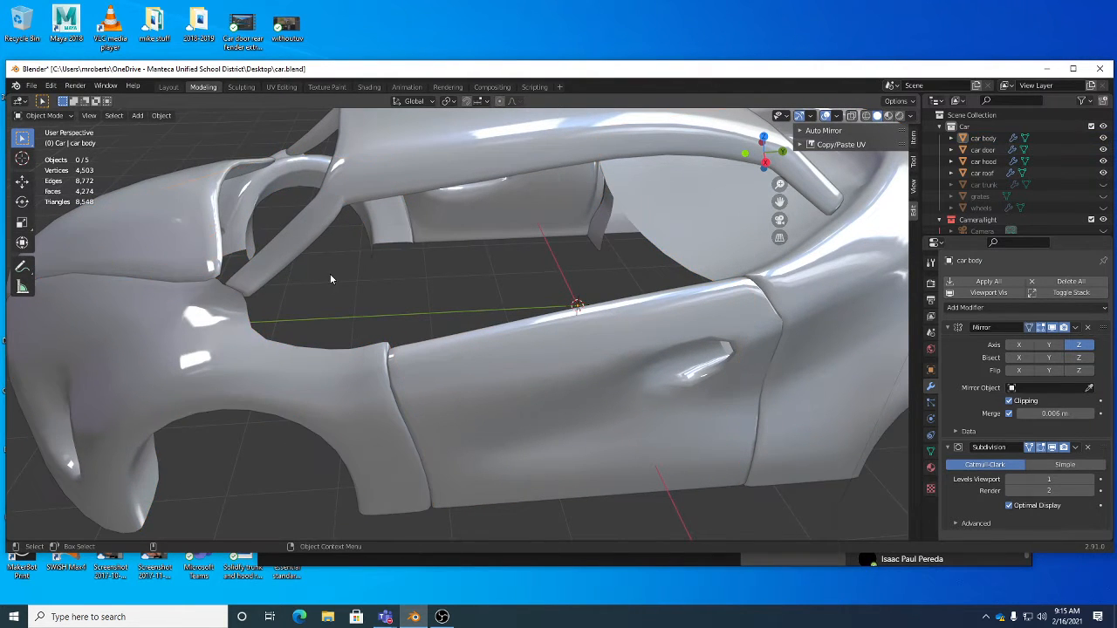
{"action": "left_click", "coordinate": [317, 380]}
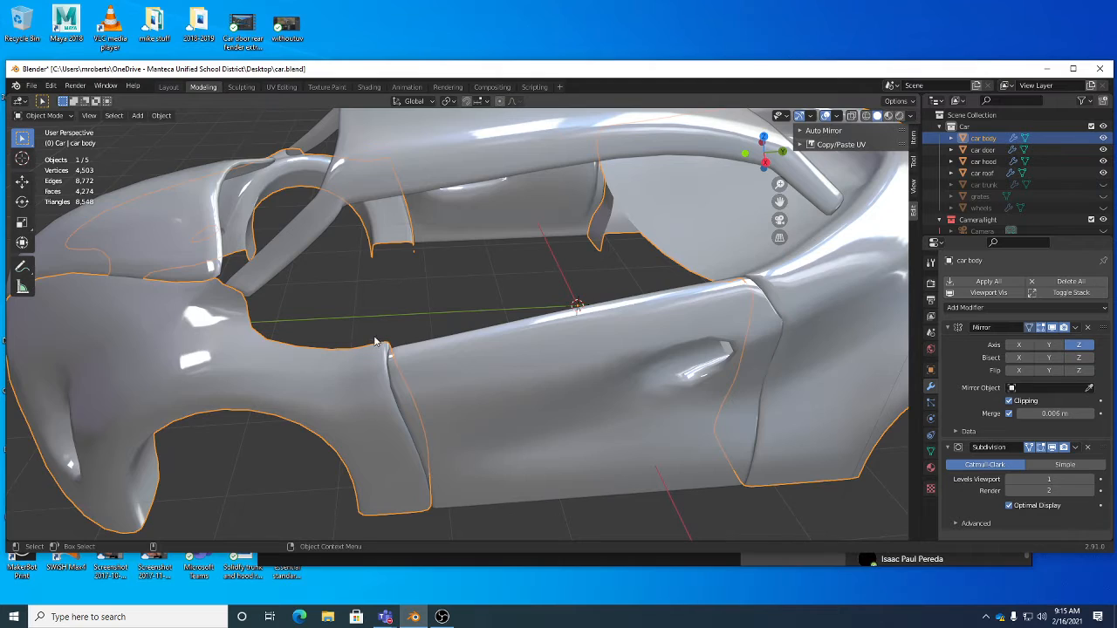
{"action": "key", "text": "Tab"}
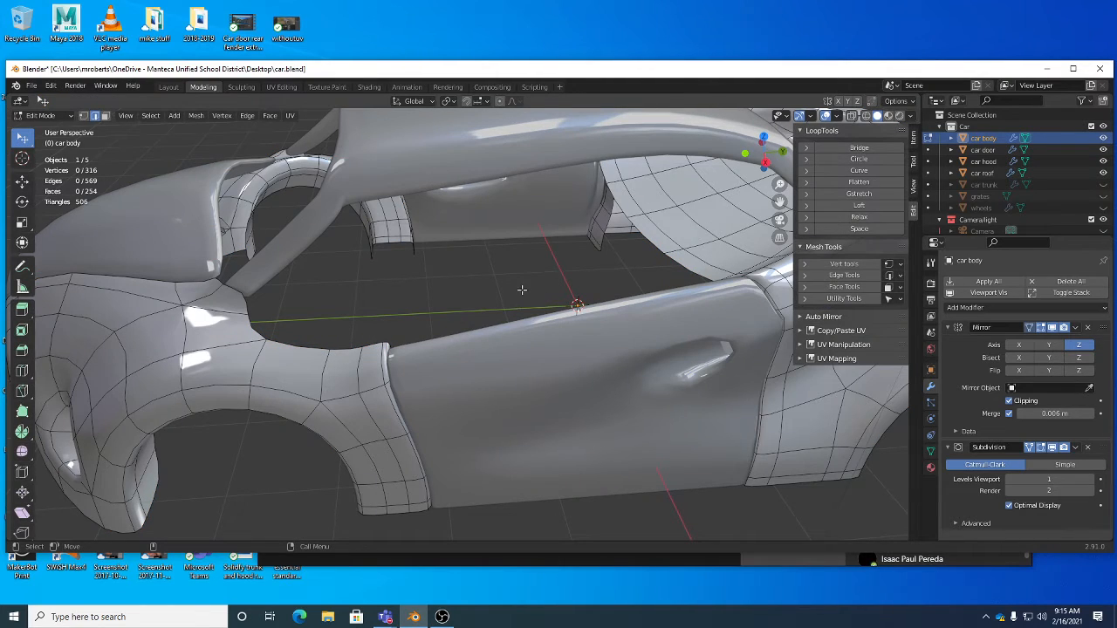
{"action": "middle_click_drag", "start_coordinate": [524, 305], "coordinate": [479, 281]}
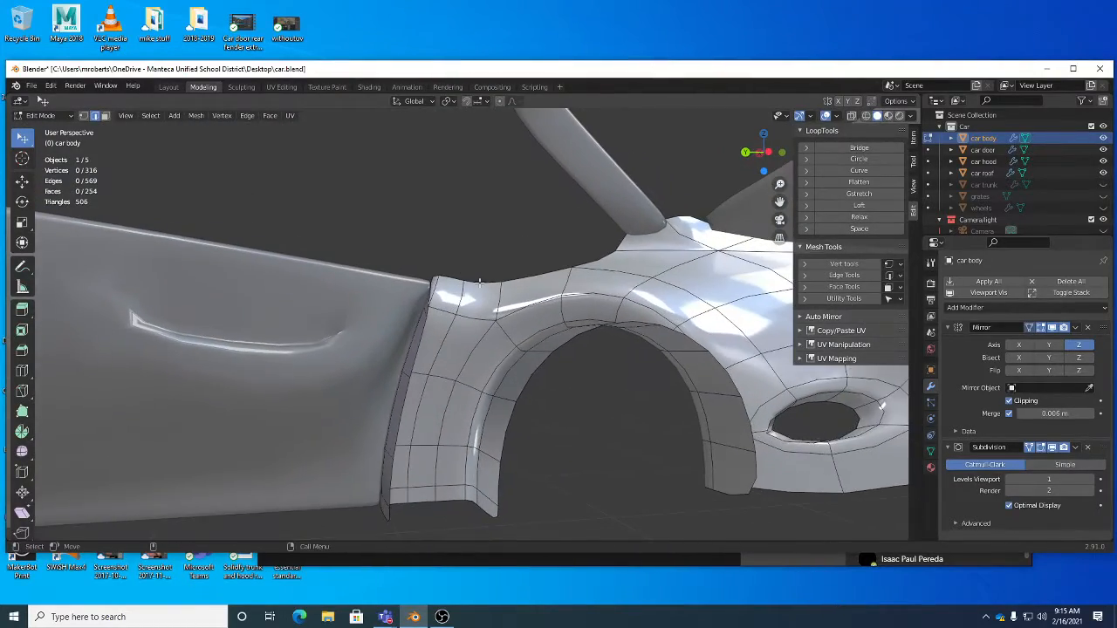
{"action": "left_click", "coordinate": [546, 275], "text": "shift"}
{"action": "left_click", "coordinate": [598, 260], "text": "shift"}
{"action": "scroll", "coordinate": [521, 319], "scroll_direction": "up", "scroll_amount": 2}
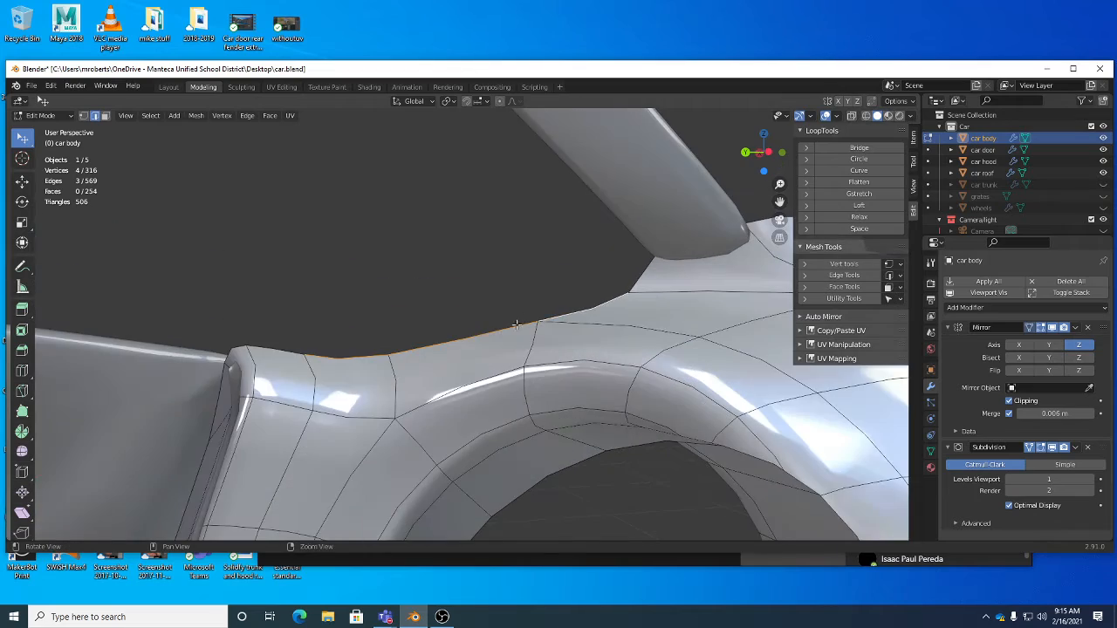
{"action": "middle_click_drag", "start_coordinate": [522, 320], "coordinate": [528, 292]}
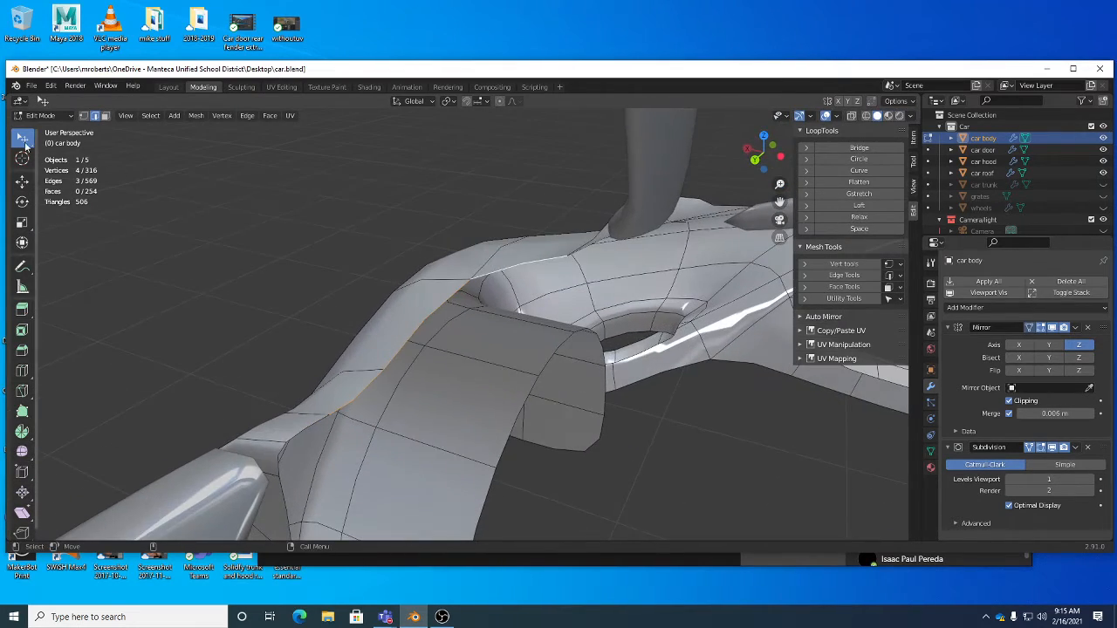
{"action": "left_click", "coordinate": [532, 266], "text": "shift"}
{"action": "key", "text": "w"}
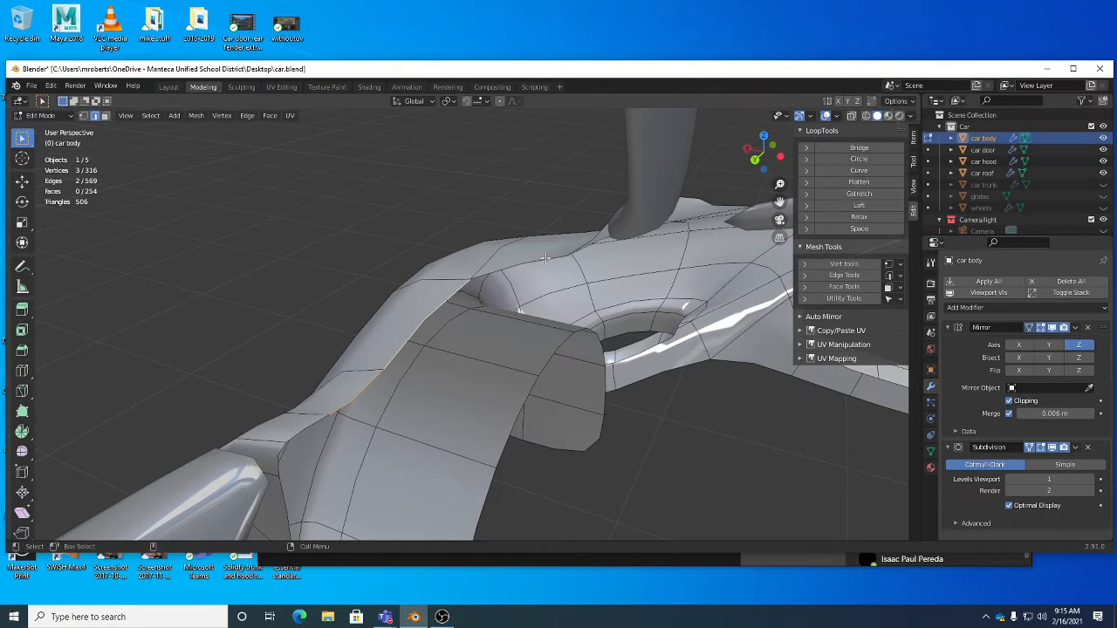
{"action": "left_click", "coordinate": [544, 259], "text": "shift"}
{"action": "left_click", "coordinate": [542, 259], "text": "shift"}
{"action": "left_click", "coordinate": [541, 259], "text": "shift"}
{"action": "key", "text": "alt+a"}
{"action": "middle_click_drag", "start_coordinate": [353, 403], "coordinate": [386, 390]}
{"action": "key", "text": "w"}
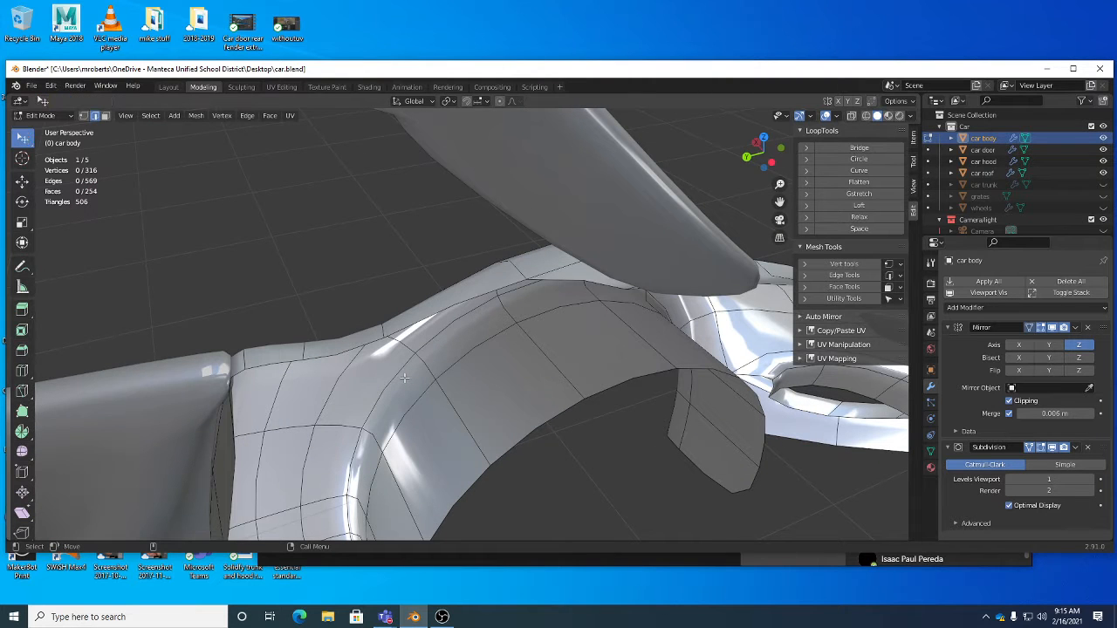
Select the three open border edges along the front fender's upper cabin-side rim, next to the door.
{"action": "left_click", "coordinate": [444, 310], "text": "alt"}
{"action": "middle_click_drag", "start_coordinate": [444, 310], "coordinate": [429, 373]}
{"action": "left_click", "coordinate": [366, 273], "text": "shift"}
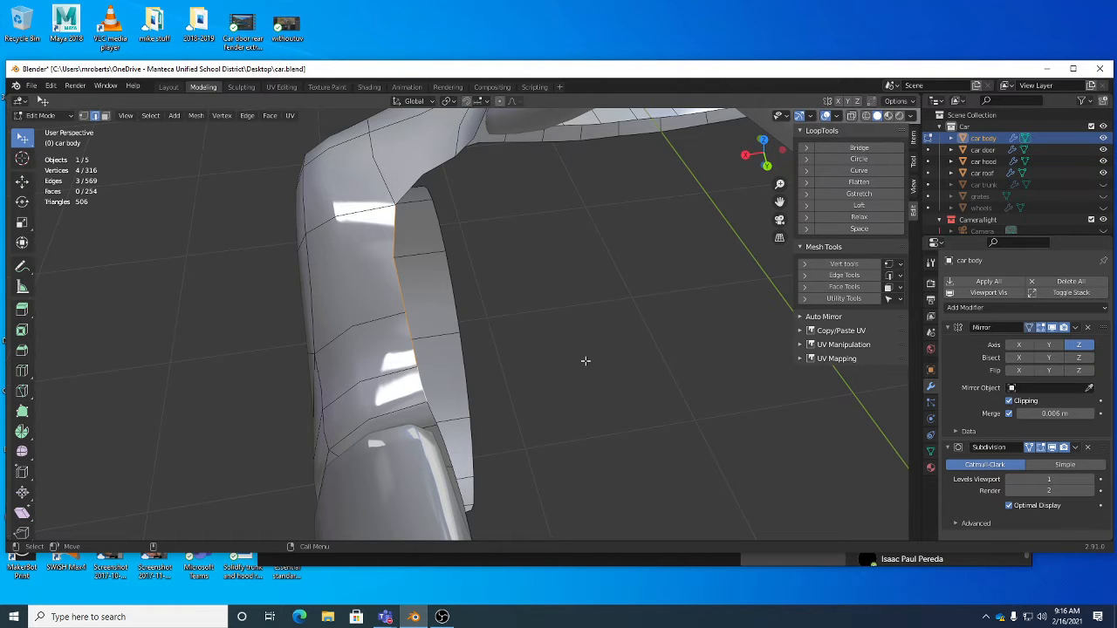
{"action": "middle_click_drag", "start_coordinate": [585, 360], "coordinate": [530, 350]}
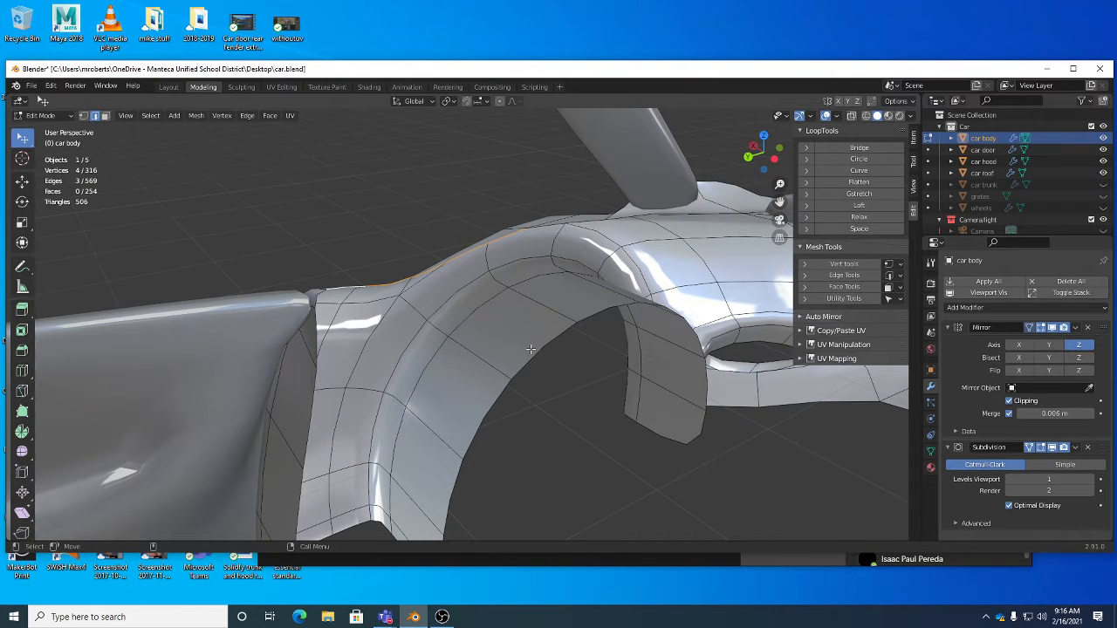
{"action": "middle_click_drag", "start_coordinate": [502, 312], "coordinate": [435, 220]}
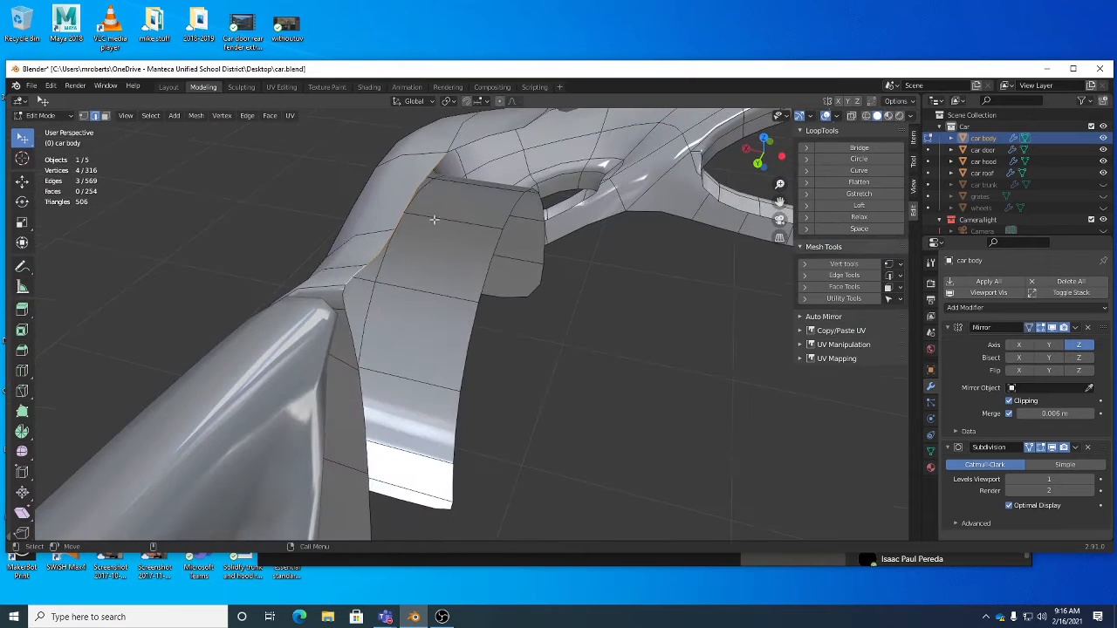
{"action": "middle_click_drag", "start_coordinate": [352, 286], "coordinate": [502, 276]}
Extrude the selected fender rim edges twice, inward and down into the cabin.
{"action": "key", "text": "shift+space"}
{"action": "key", "text": "e"}
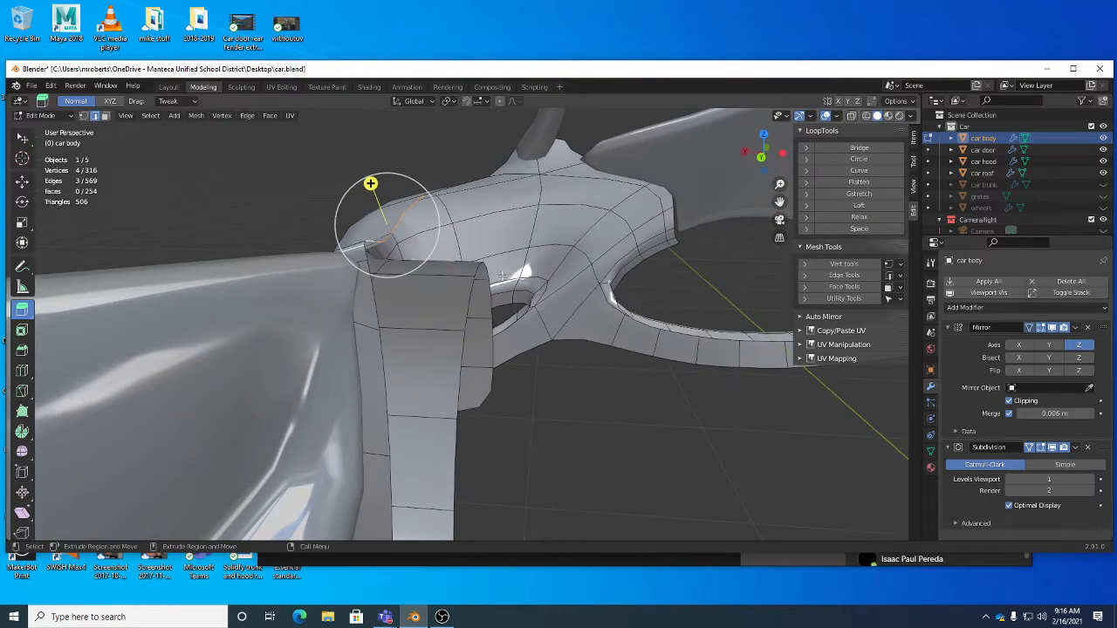
{"action": "left_click_drag", "start_coordinate": [513, 275], "coordinate": [539, 291]}
{"action": "mouse_move", "coordinate": [539, 292]}
{"action": "middle_mouse_down"}
{"action": "mouse_move", "coordinate": [588, 309]}
{"action": "mouse_move", "coordinate": [545, 303]}
{"action": "middle_mouse_up"}
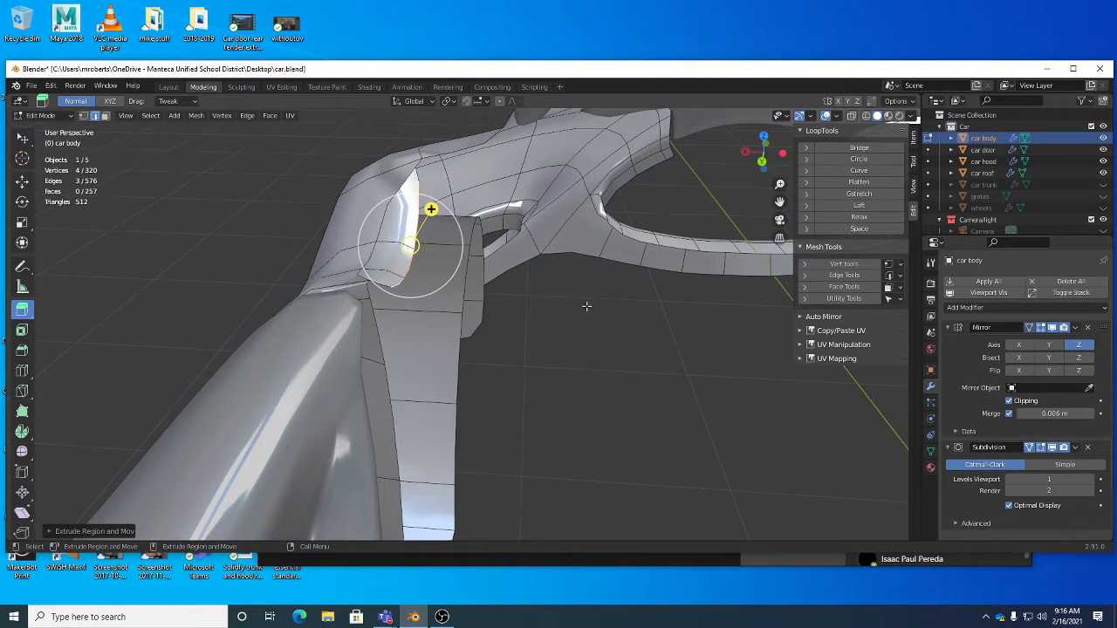
{"action": "left_click_drag", "start_coordinate": [572, 301], "coordinate": [647, 368]}
{"action": "mouse_move", "coordinate": [518, 287]}
{"action": "middle_mouse_down"}
{"action": "mouse_move", "coordinate": [486, 277]}
{"action": "mouse_move", "coordinate": [456, 210]}
{"action": "mouse_move", "coordinate": [505, 285]}
{"action": "middle_mouse_up"}
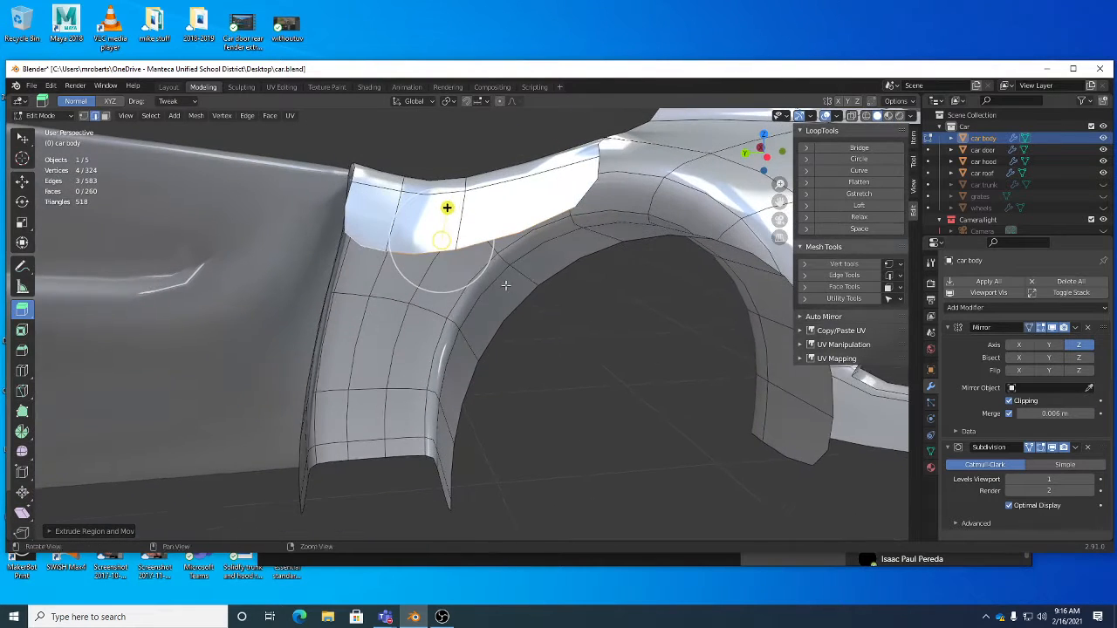
Move the extruded edges about 0.07 m toward the front of the car.
{"action": "key", "text": "shift+space"}
{"action": "key", "text": "g"}
{"action": "key", "text": "g"}
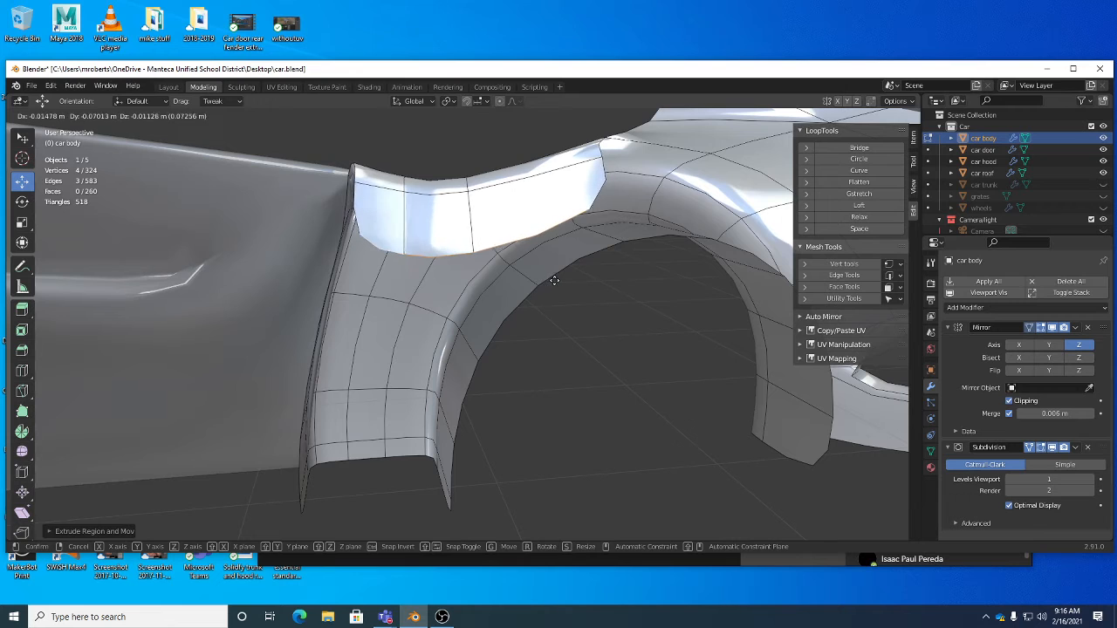
{"action": "left_click", "coordinate": [557, 281]}
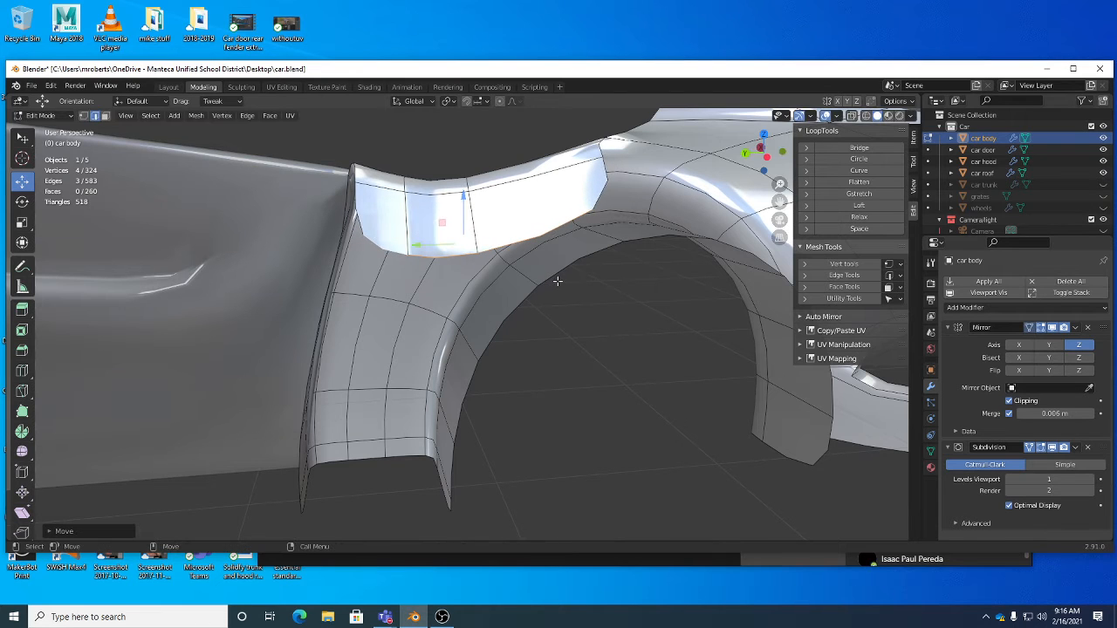
Extrude the lower edges of the new panel once more, straight down over the inside of the wheel arch.
{"action": "key", "text": "shift+space"}
{"action": "key", "text": "e"}
{"action": "left_click_drag", "start_coordinate": [576, 286], "coordinate": [571, 371]}
{"action": "middle_click_drag", "start_coordinate": [571, 371], "coordinate": [651, 350]}
Adjust the position of the panel's lowest edges and flatten them with LoopTools.
{"action": "key", "text": "shift+space"}
{"action": "key", "text": "g"}
{"action": "left_click_drag", "start_coordinate": [650, 350], "coordinate": [623, 358]}
{"action": "left_click", "coordinate": [517, 355]}
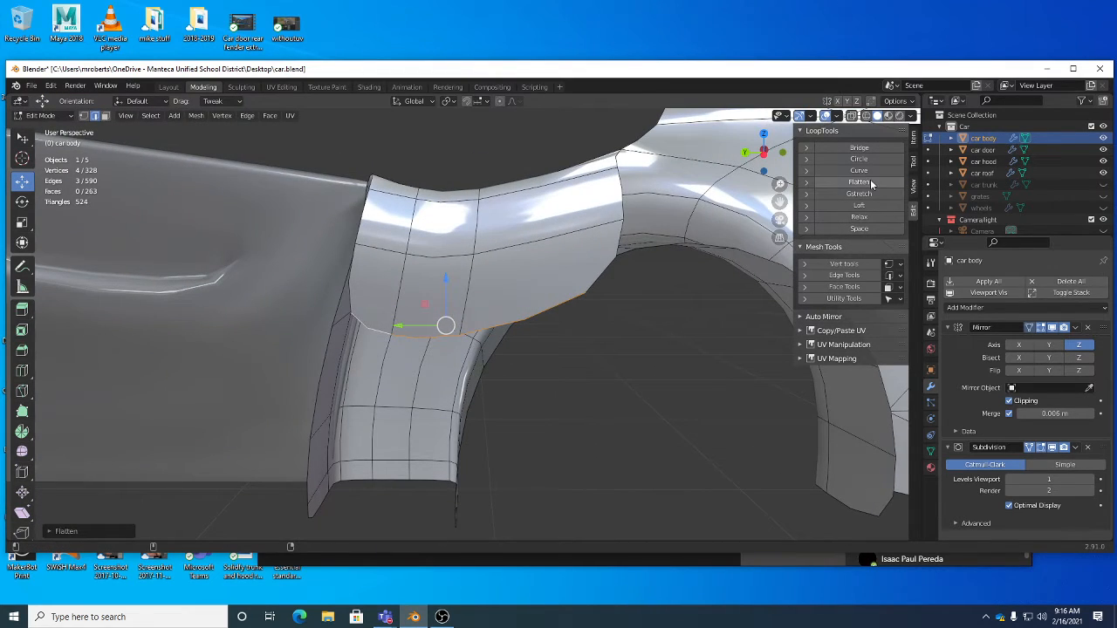
{"action": "middle_click_drag", "start_coordinate": [724, 231], "coordinate": [607, 275]}
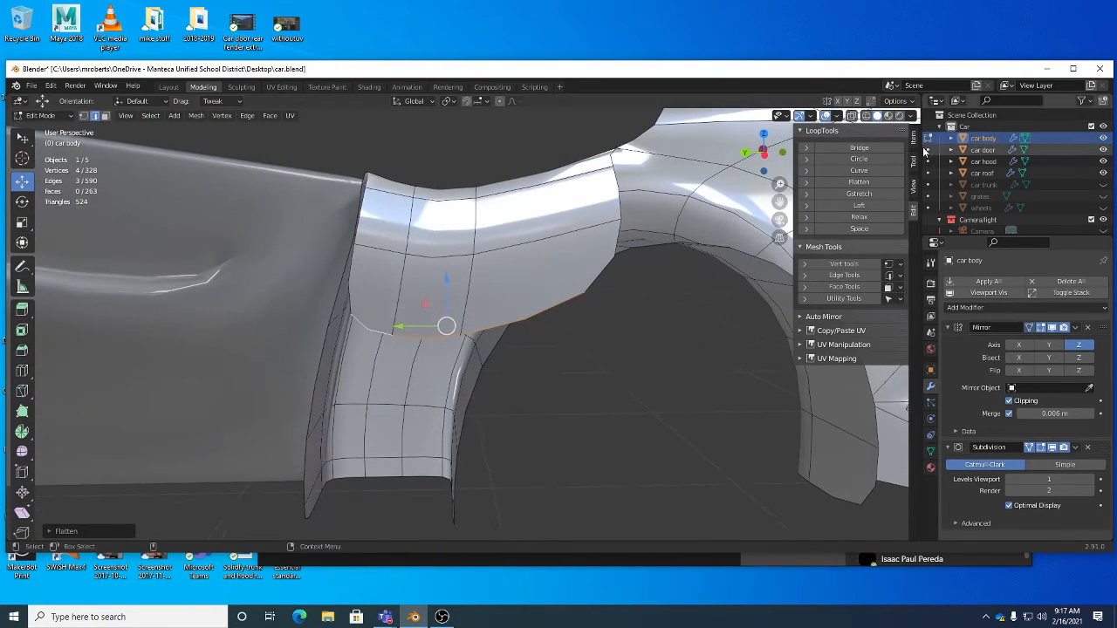
Scale the inner panel's lowest edges vertically to level them, and shift them slightly along Y toward the wheel arch opening.
{"action": "key", "text": "r"}
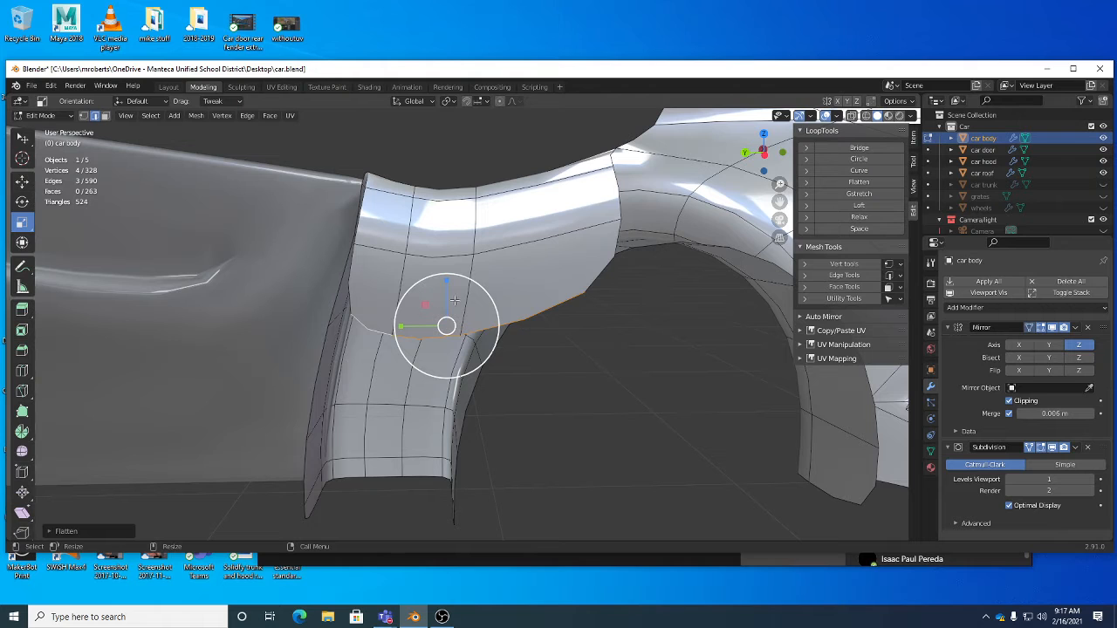
{"action": "left_click_drag", "start_coordinate": [446, 285], "coordinate": [444, 317]}
{"action": "left_click", "coordinate": [806, 183]}
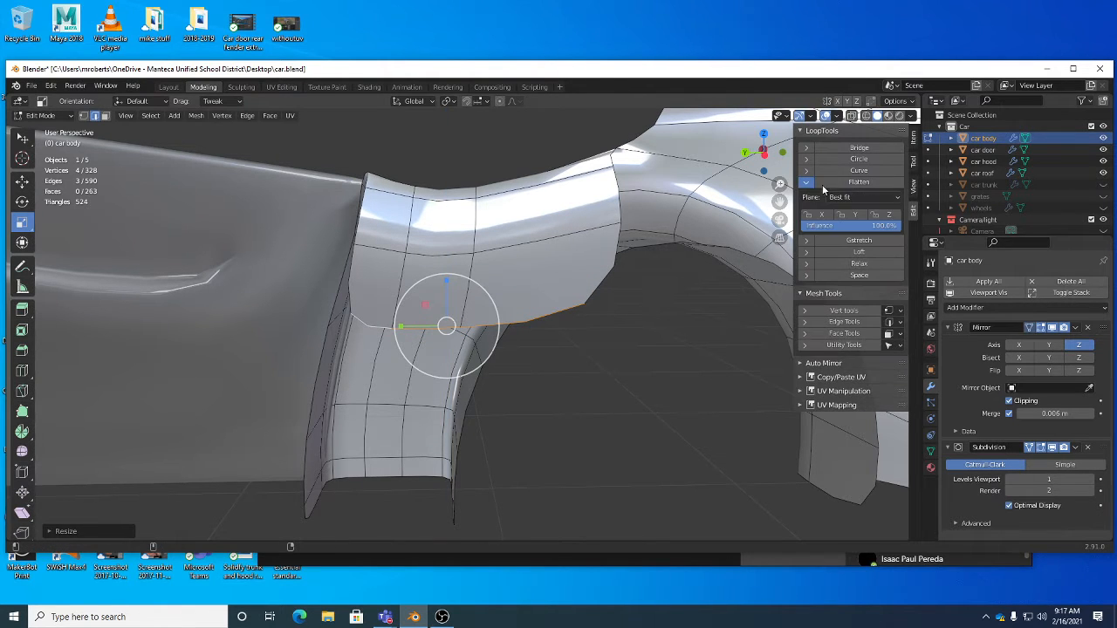
{"action": "left_click", "coordinate": [838, 199]}
{"action": "left_click", "coordinate": [806, 184]}
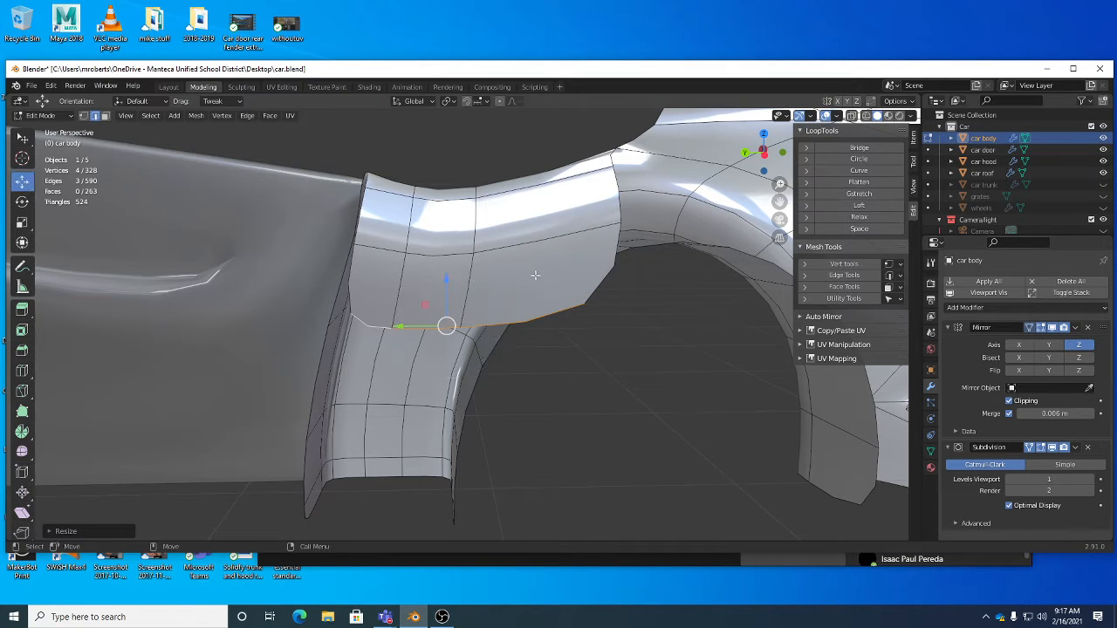
{"action": "key", "text": "shift+space"}
{"action": "key", "text": "g"}
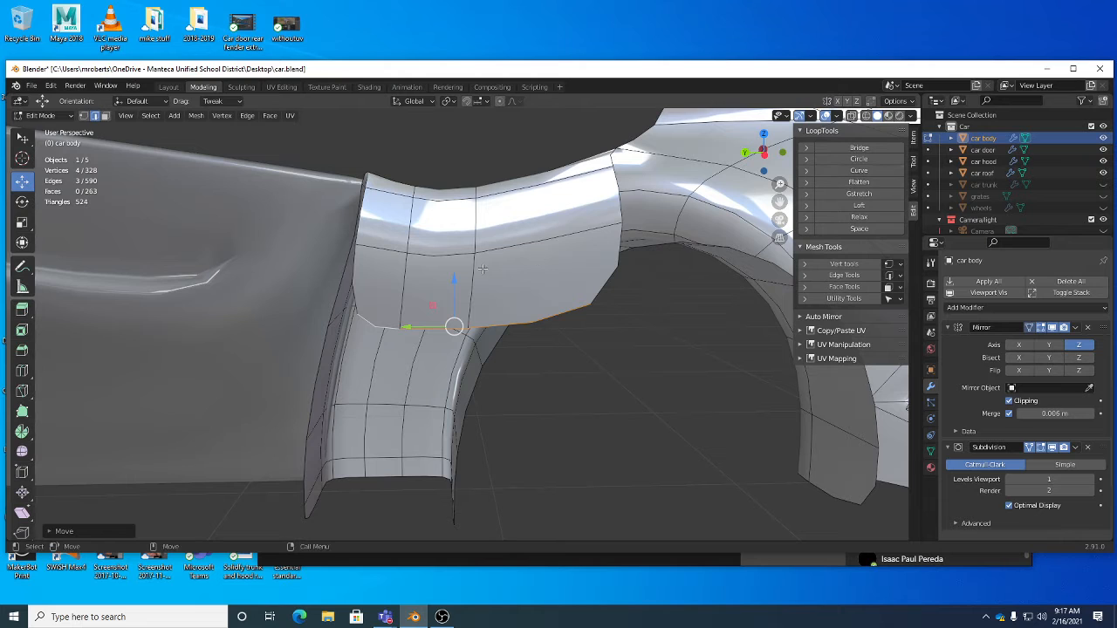
Move the panel's middle row of edges slightly along Y toward the wheel arch opening, and adjust the lowest edges to follow.
{"action": "left_click", "coordinate": [439, 254], "text": "alt"}
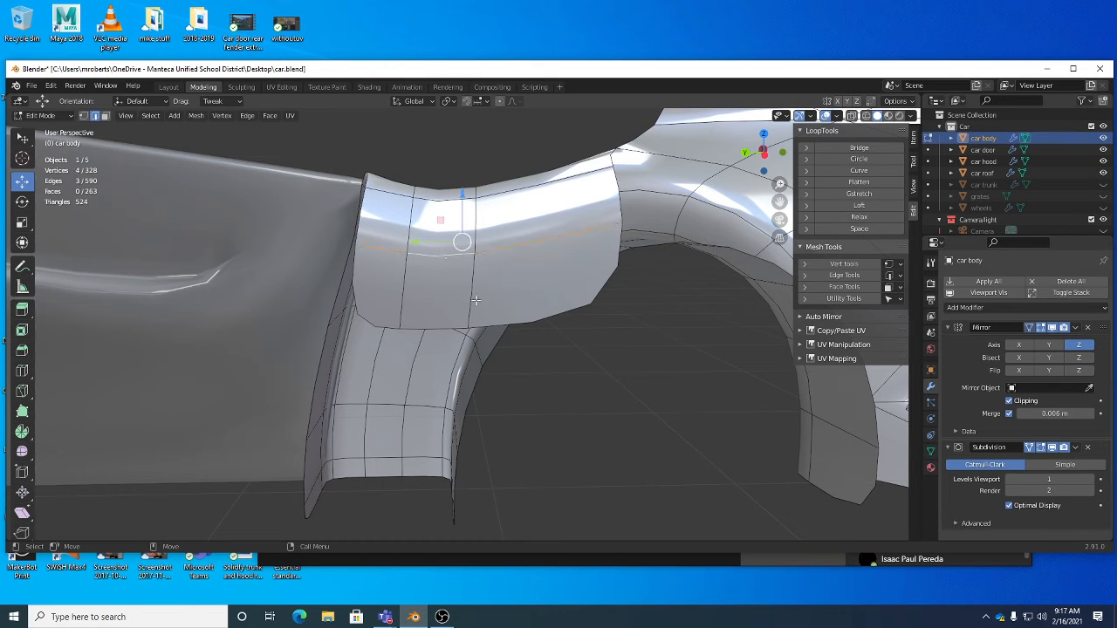
{"action": "key", "text": "g"}
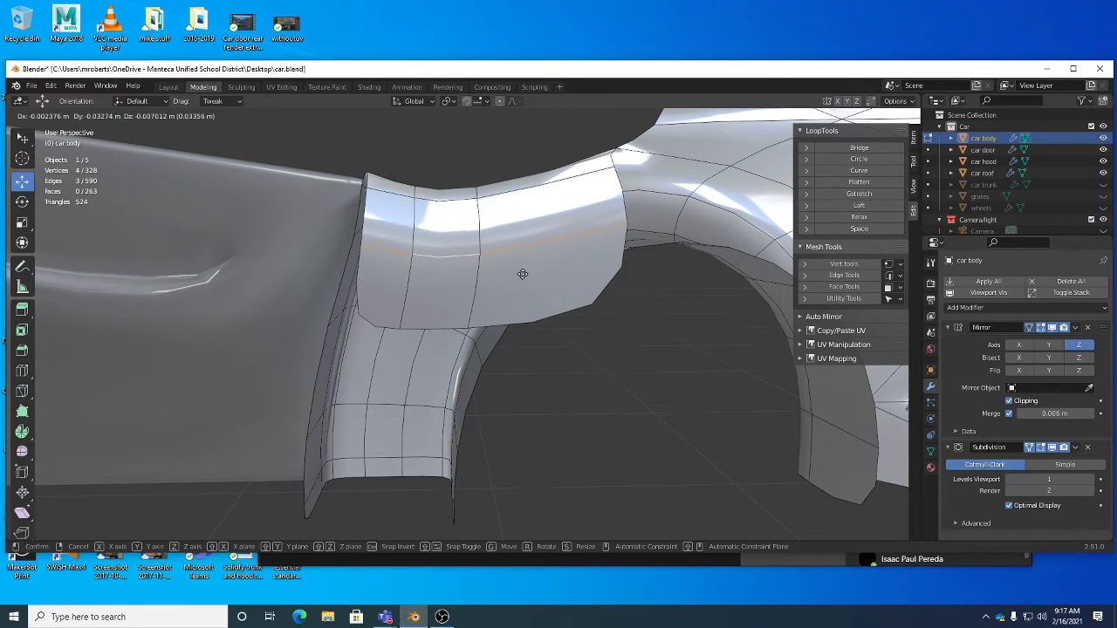
{"action": "left_click", "coordinate": [519, 274]}
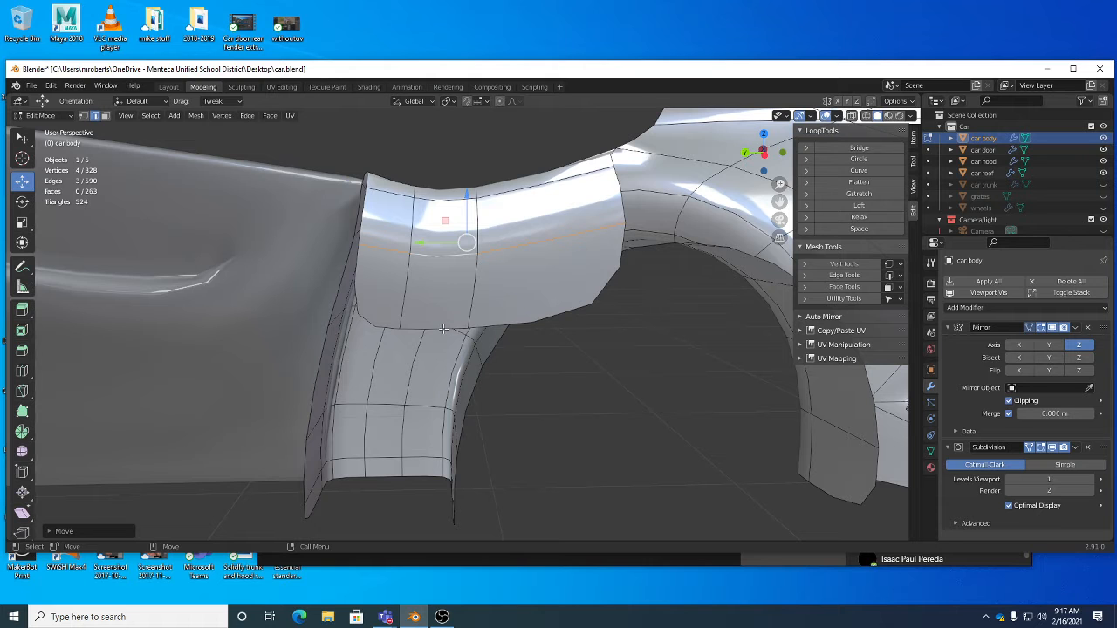
{"action": "middle_click_drag", "start_coordinate": [442, 329], "coordinate": [528, 321]}
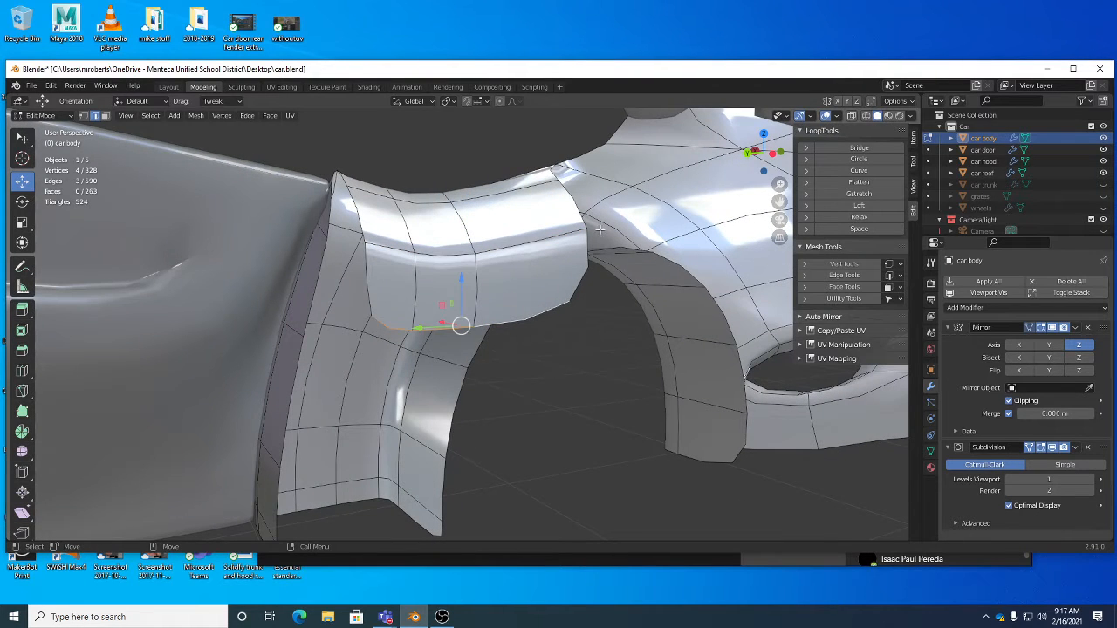
{"action": "middle_click_drag", "start_coordinate": [597, 201], "coordinate": [605, 277]}
{"action": "key", "text": "g"}
{"action": "left_click", "coordinate": [609, 279]}
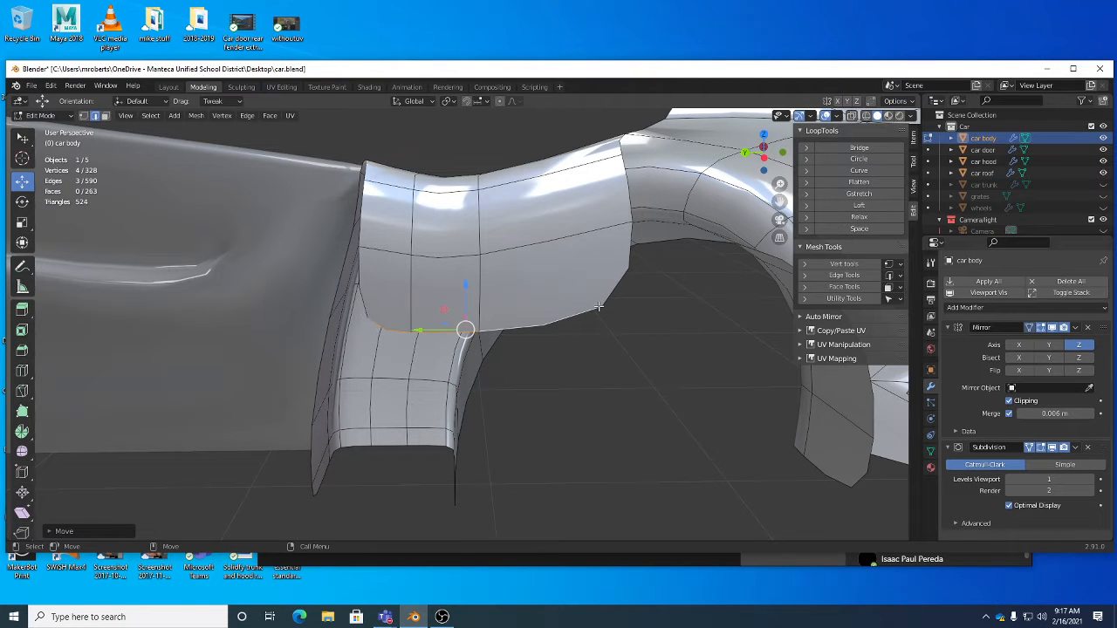
Extrude the lowest edges of the inner panel straight down over the inside of the wheel arch.
{"action": "middle_click_drag", "start_coordinate": [582, 338], "coordinate": [607, 325]}
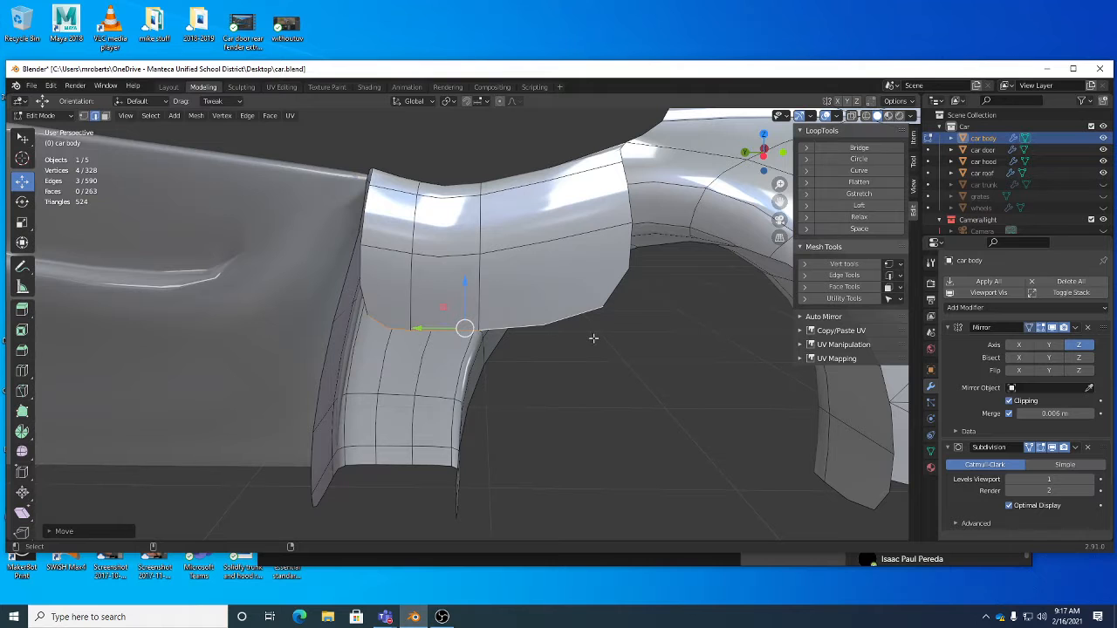
{"action": "key", "text": "shift+space"}
{"action": "key", "text": "e"}
{"action": "left_click_drag", "start_coordinate": [615, 335], "coordinate": [601, 443]}
{"action": "middle_click_drag", "start_coordinate": [601, 443], "coordinate": [510, 404]}
{"action": "middle_click_drag", "start_coordinate": [495, 299], "coordinate": [378, 235]}
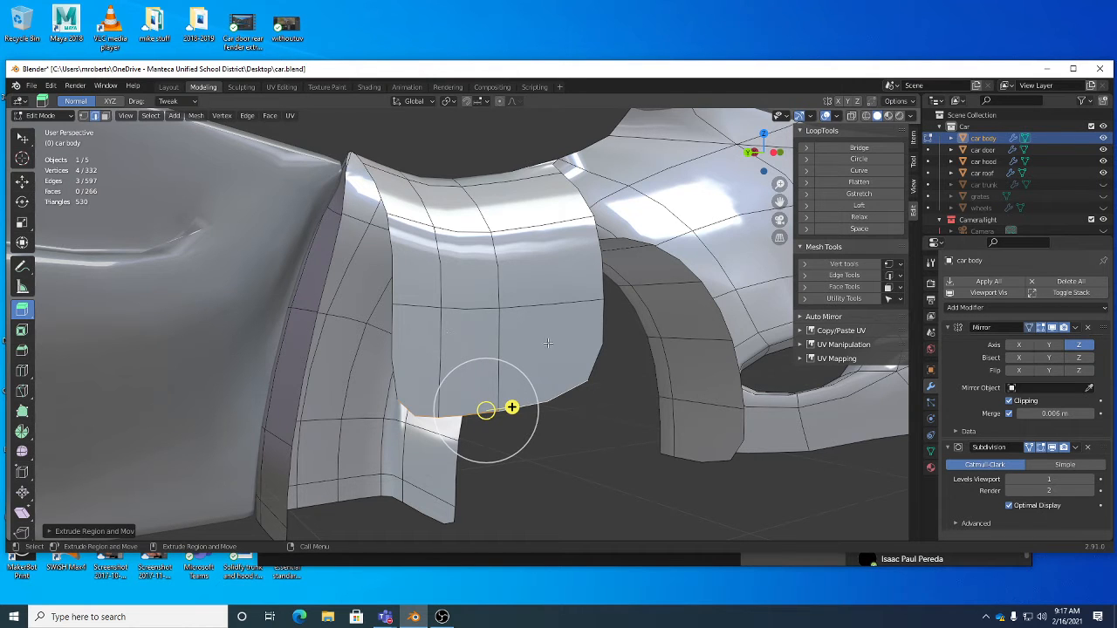
{"action": "middle_click_drag", "start_coordinate": [298, 347], "coordinate": [580, 325]}
Extrude the panel's lowest edges down twice more, about 0.39 m and 0.11 m, and adjust the new bottom edges' height.
{"action": "key", "text": "e"}
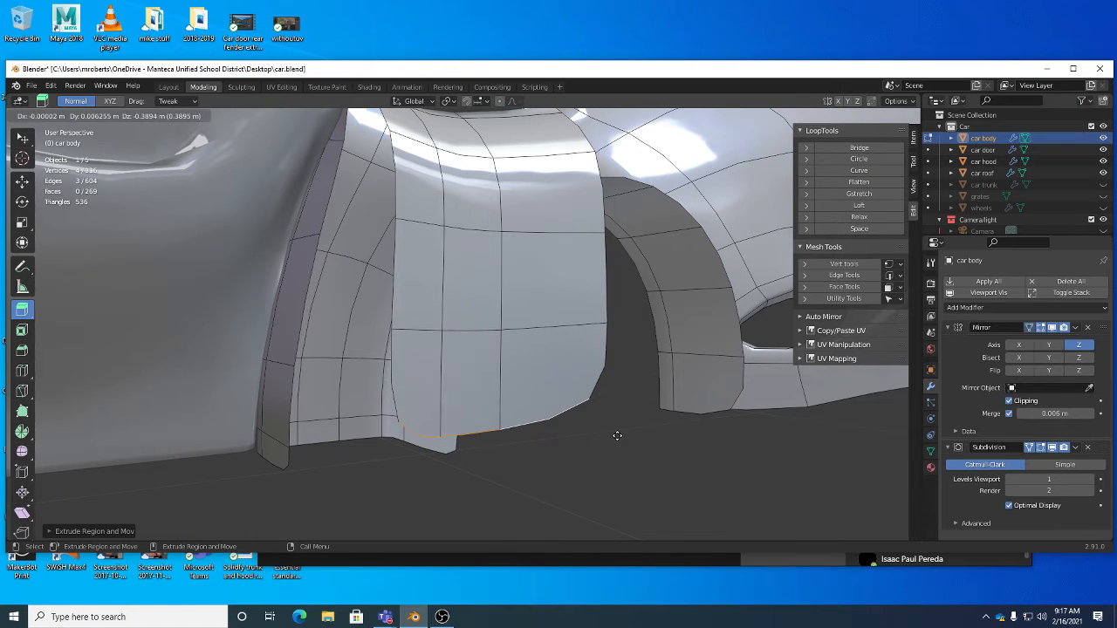
{"action": "left_click", "coordinate": [617, 435]}
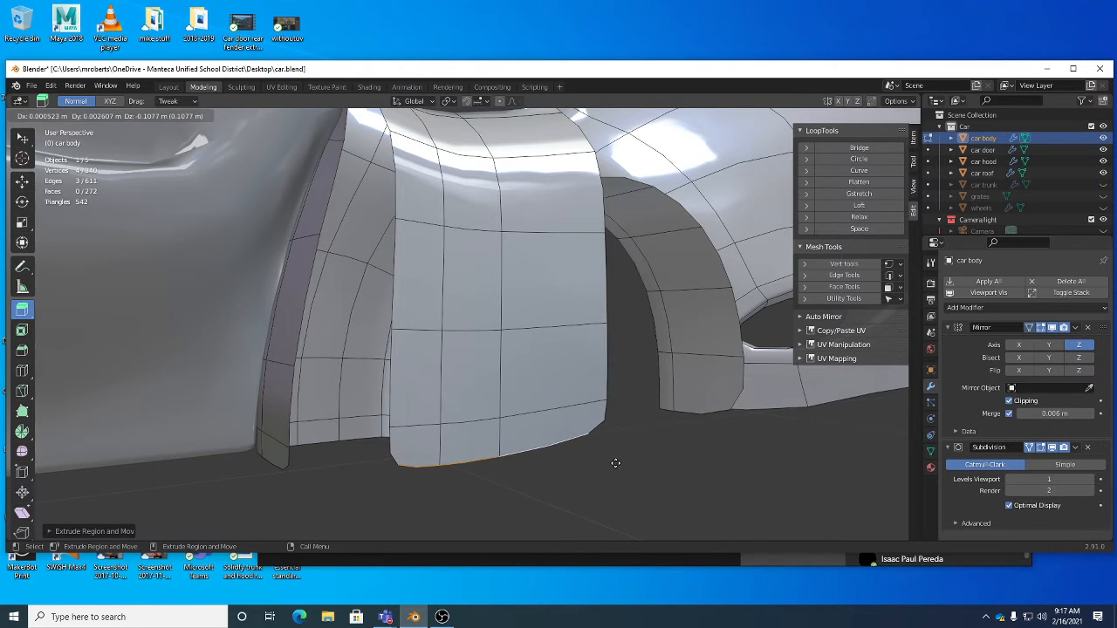
{"action": "middle_click_drag", "start_coordinate": [616, 461], "coordinate": [612, 424]}
{"action": "key", "text": "g"}
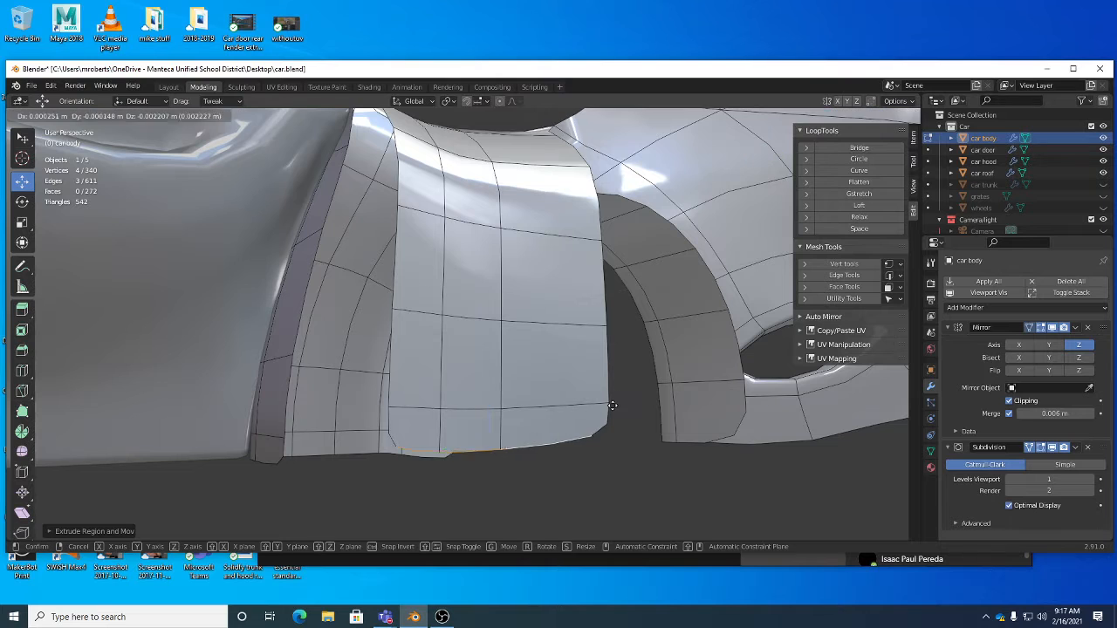
{"action": "left_click", "coordinate": [611, 420]}
Lower the two horizontal edge rows above the panel's bottom edge to line up with the fender's neighbouring edge rows.
{"action": "left_click", "coordinate": [581, 405]}
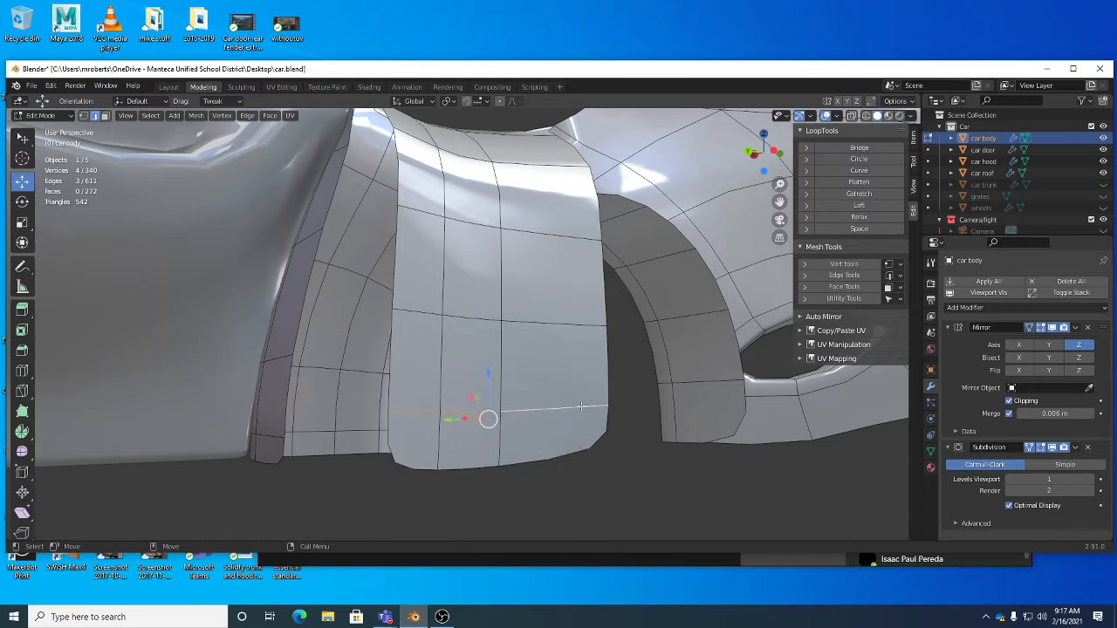
{"action": "key", "text": "g"}
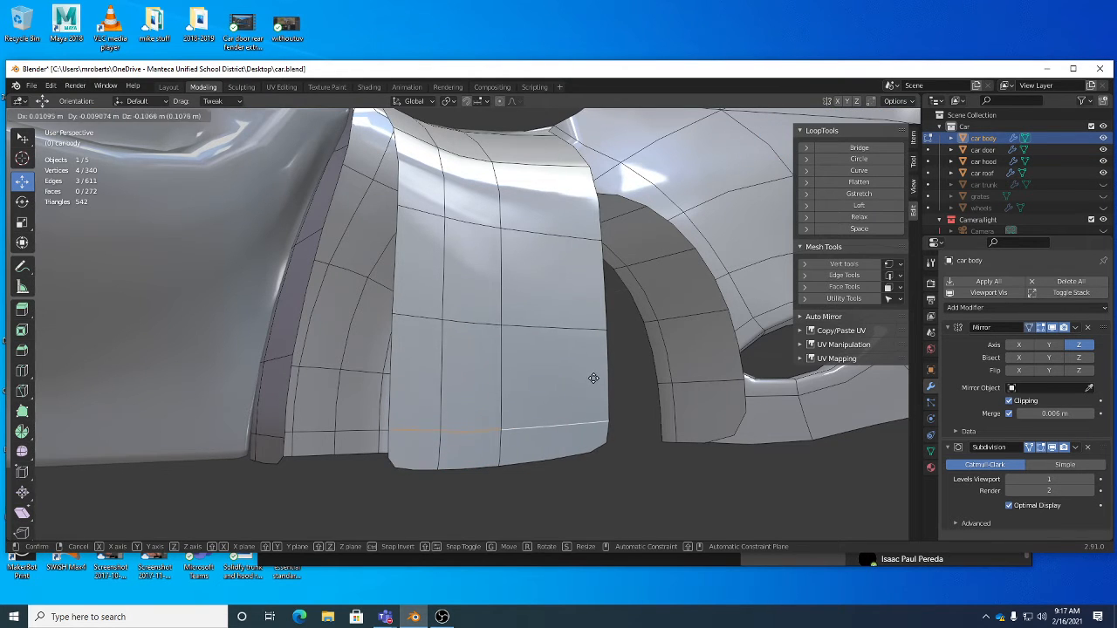
{"action": "left_click", "coordinate": [571, 335]}
{"action": "left_click", "coordinate": [563, 329]}
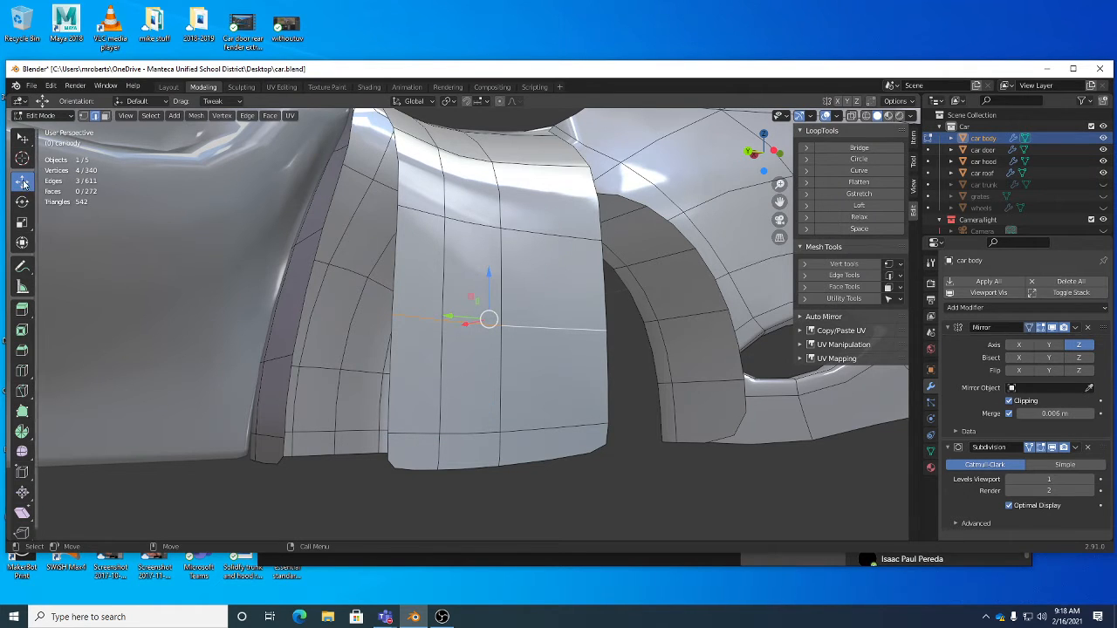
{"action": "middle_click_drag", "start_coordinate": [623, 302], "coordinate": [561, 308]}
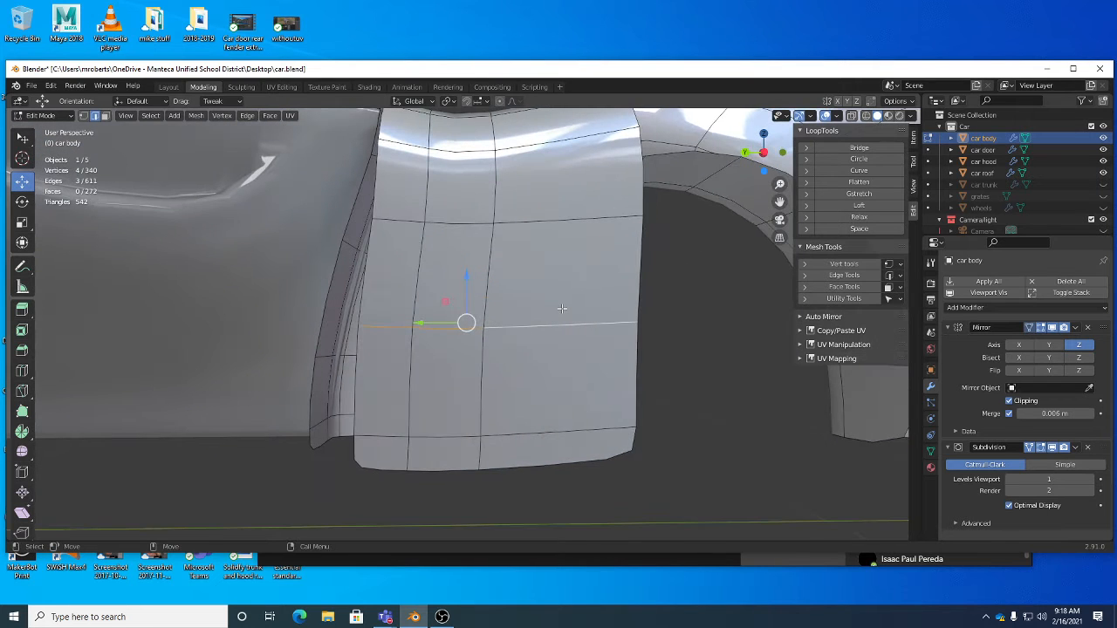
{"action": "left_click_drag", "start_coordinate": [561, 310], "coordinate": [561, 349]}
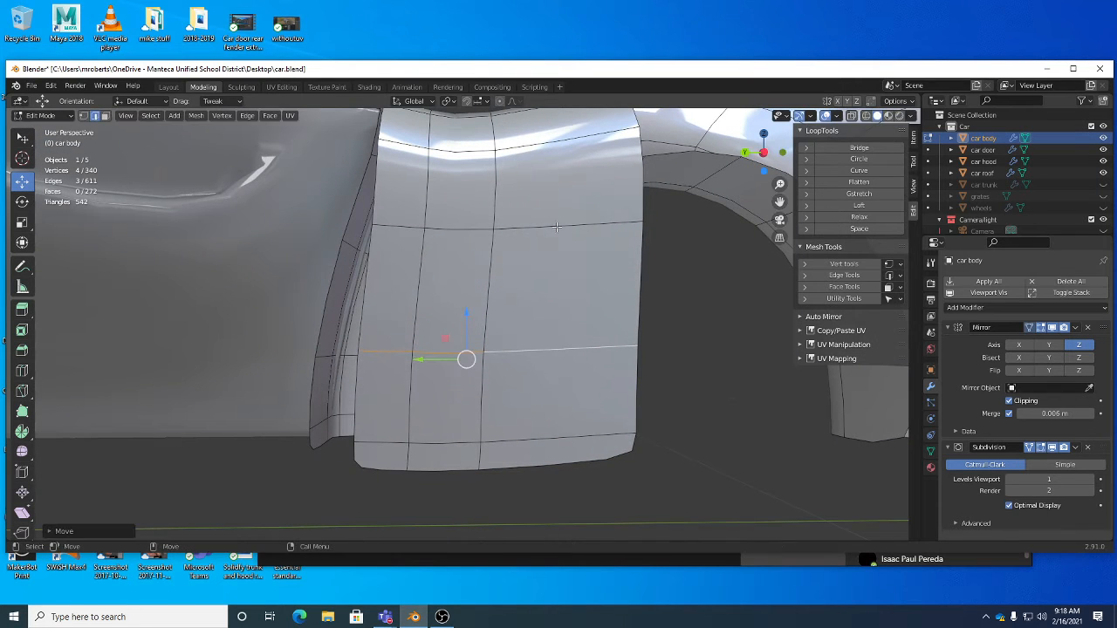
Lower the next edge row up on the inner panel slightly and fine-tune its position.
{"action": "left_click", "coordinate": [555, 225], "text": "alt"}
{"action": "left_click_drag", "start_coordinate": [556, 225], "coordinate": [589, 287]}
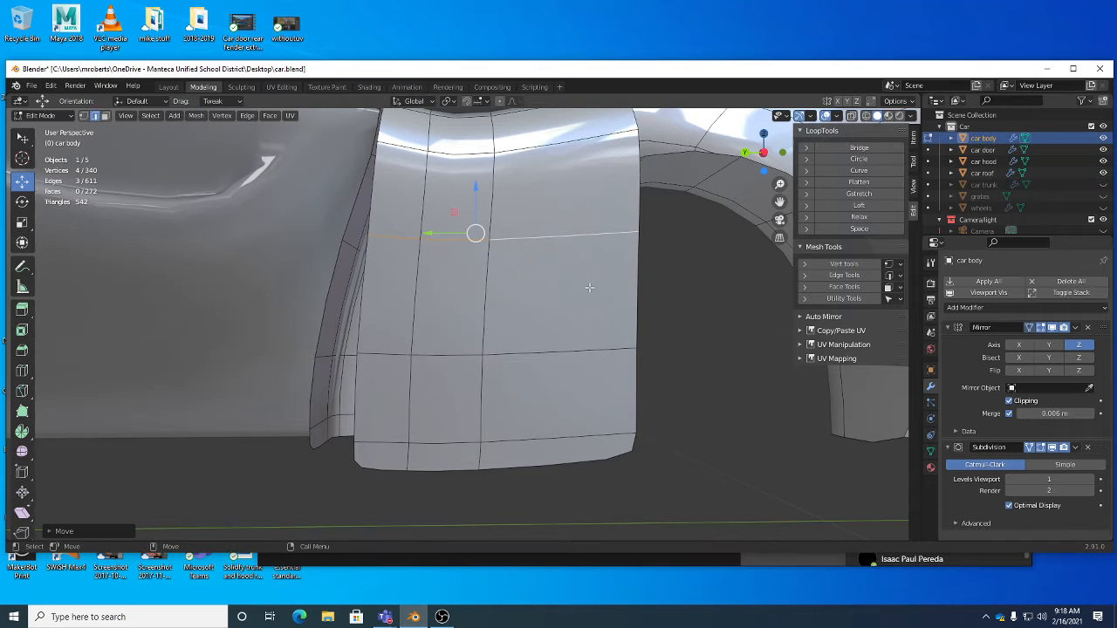
{"action": "middle_click_drag", "start_coordinate": [459, 215], "coordinate": [453, 212]}
{"action": "left_click_drag", "start_coordinate": [454, 212], "coordinate": [450, 212]}
{"action": "middle_click_drag", "start_coordinate": [450, 212], "coordinate": [549, 258]}
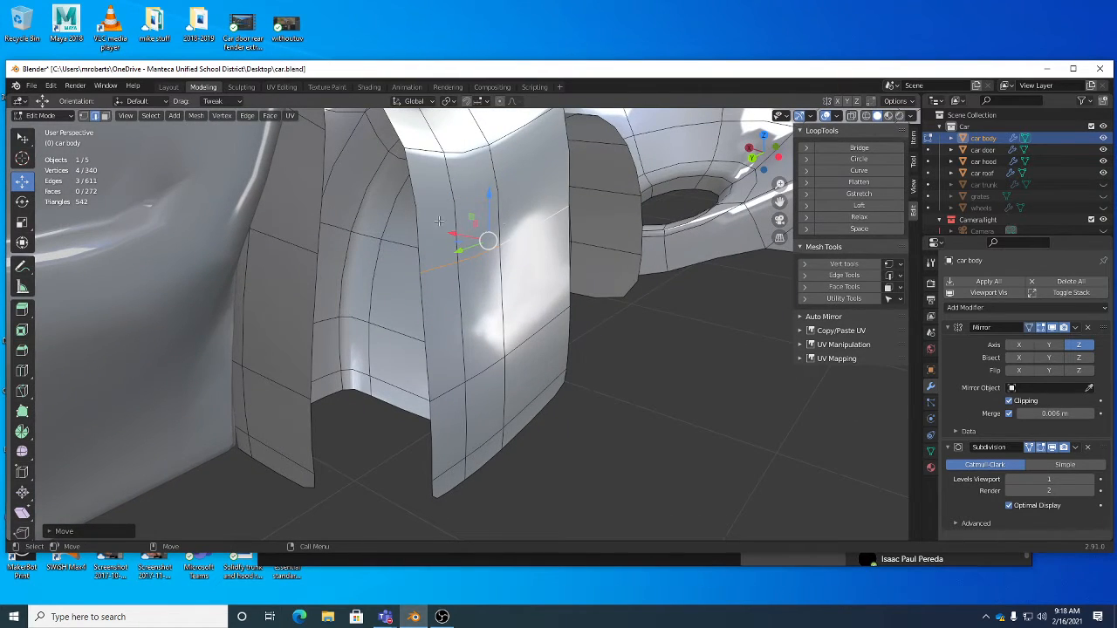
Select the inner panel's open vertical border facing the outer fender strip, from below the rim to the bottom, using Shortest Path.
{"action": "middle_click_drag", "start_coordinate": [439, 221], "coordinate": [471, 528]}
{"action": "left_click", "coordinate": [413, 204]}
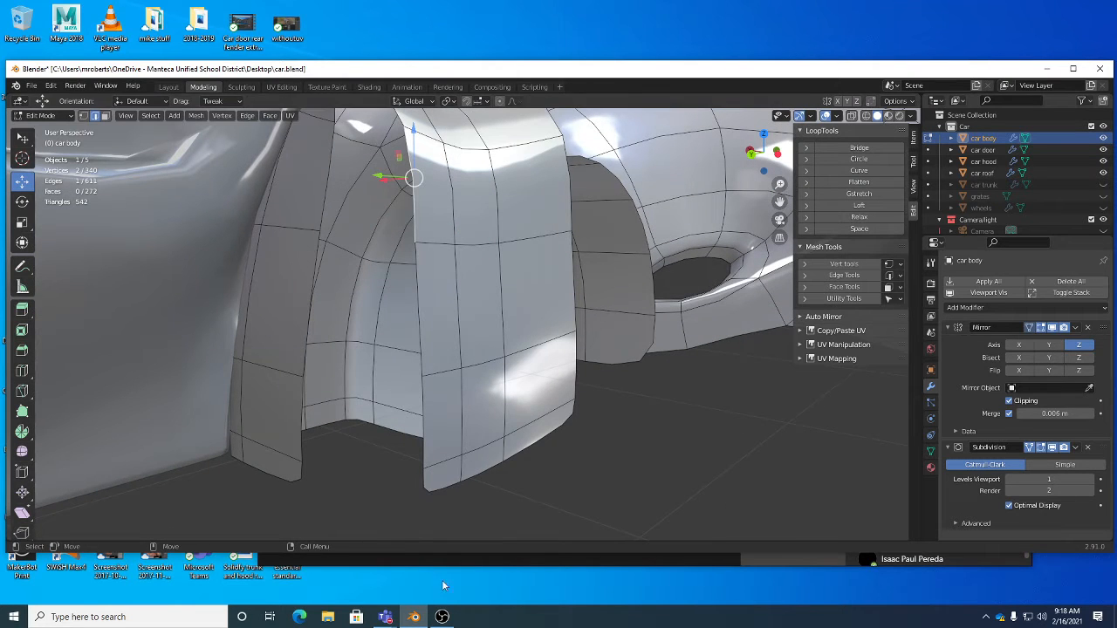
{"action": "left_click", "coordinate": [424, 486], "text": "shift"}
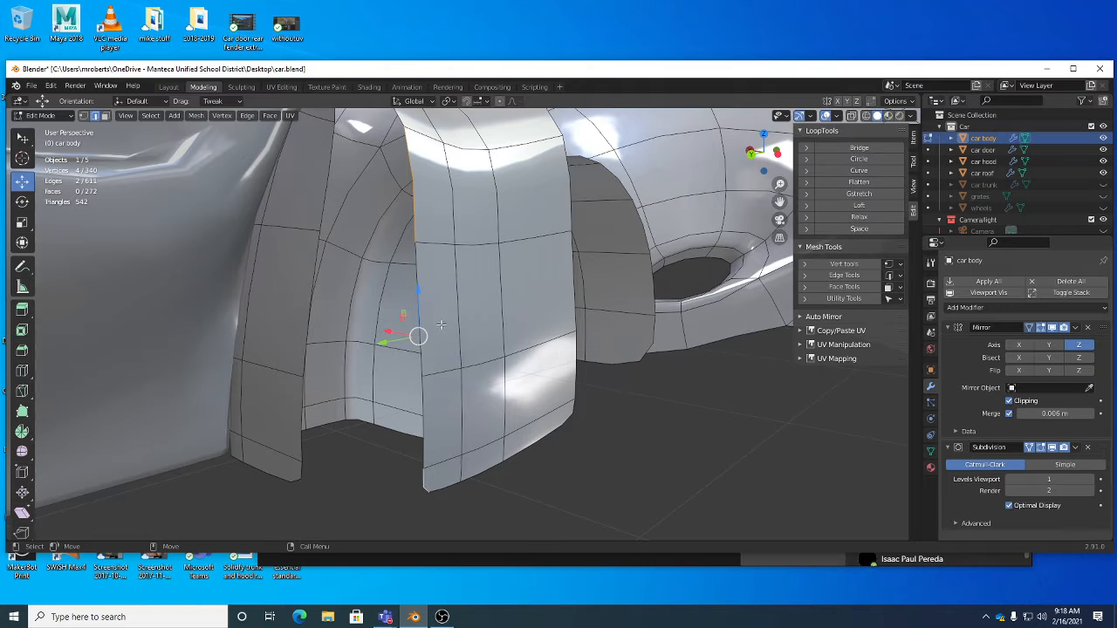
{"action": "left_click", "coordinate": [150, 116]}
{"action": "mouse_move", "coordinate": [194, 316]}
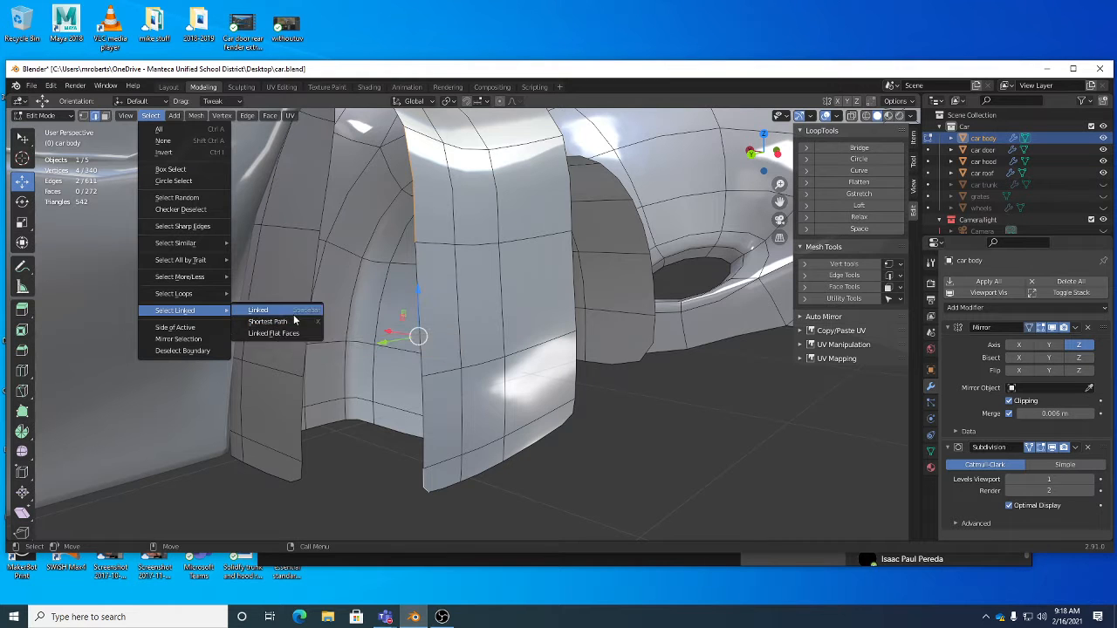
{"action": "right_click", "coordinate": [271, 321]}
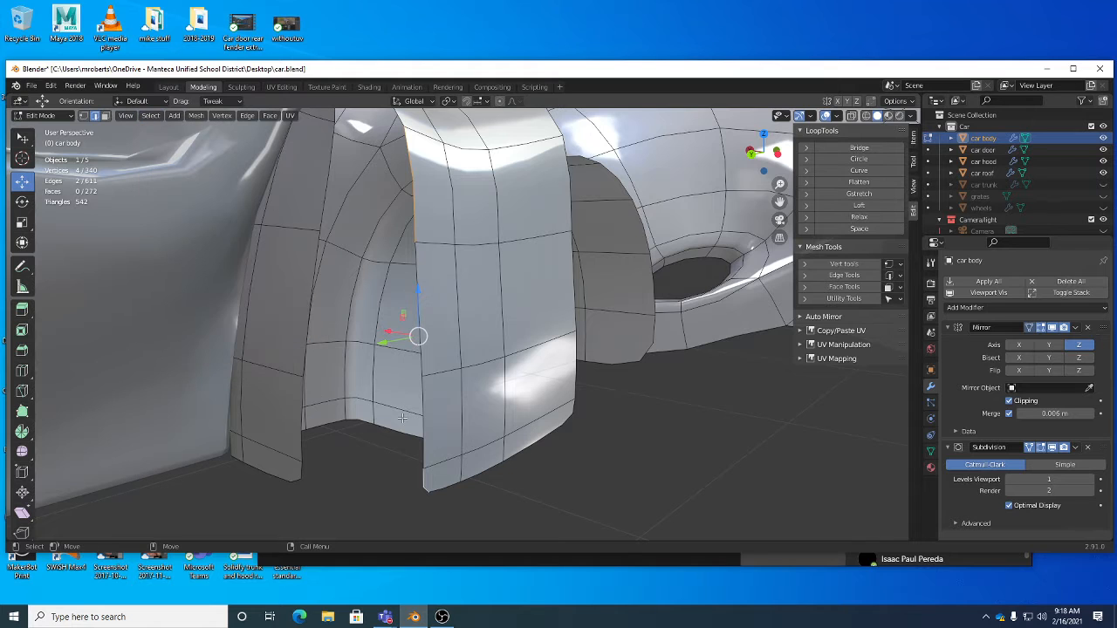
{"action": "left_click", "coordinate": [462, 402], "text": "ctrl"}
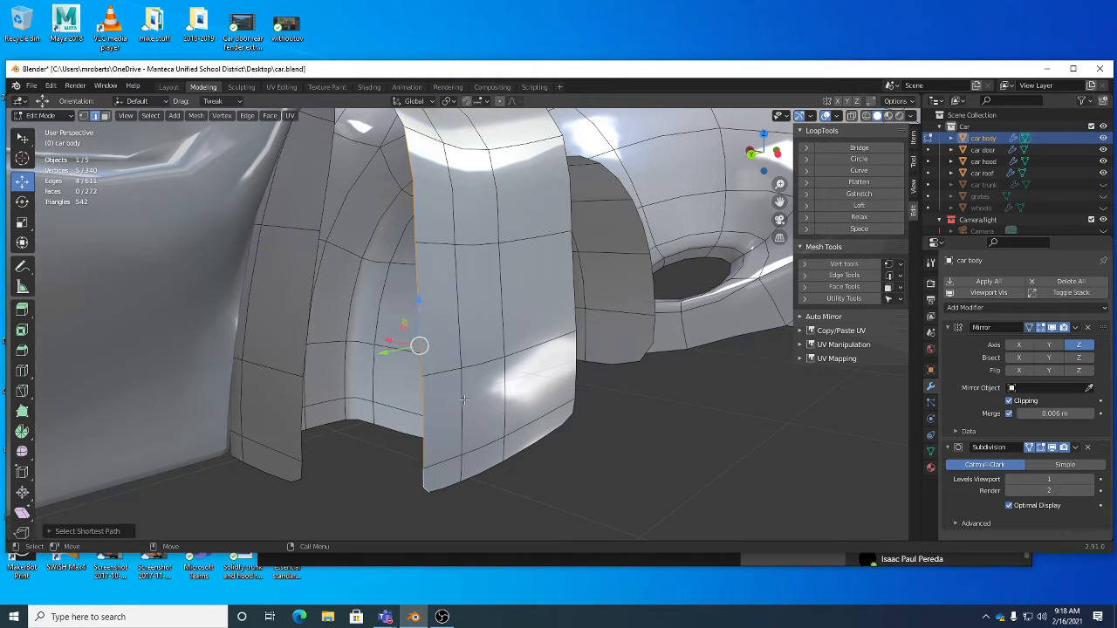
Add the facing vertical border of the outer fender strip to the selection, down to its bottom edge, with Shortest Path.
{"action": "middle_click_drag", "start_coordinate": [378, 179], "coordinate": [406, 185]}
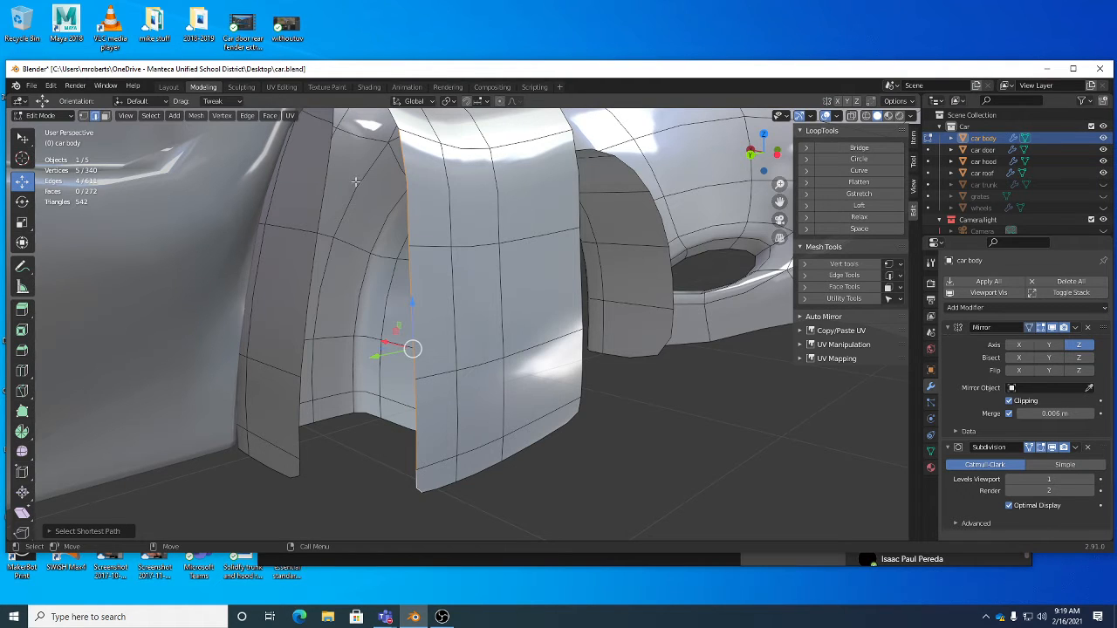
{"action": "left_click", "coordinate": [325, 176], "text": "shift"}
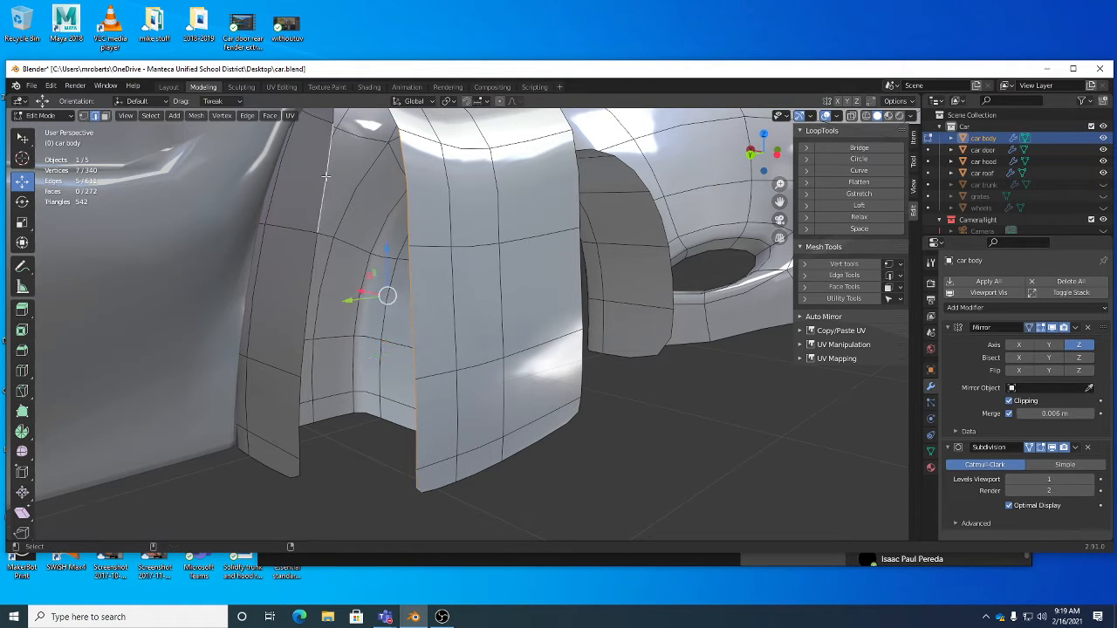
{"action": "left_click", "coordinate": [295, 471], "text": "shift"}
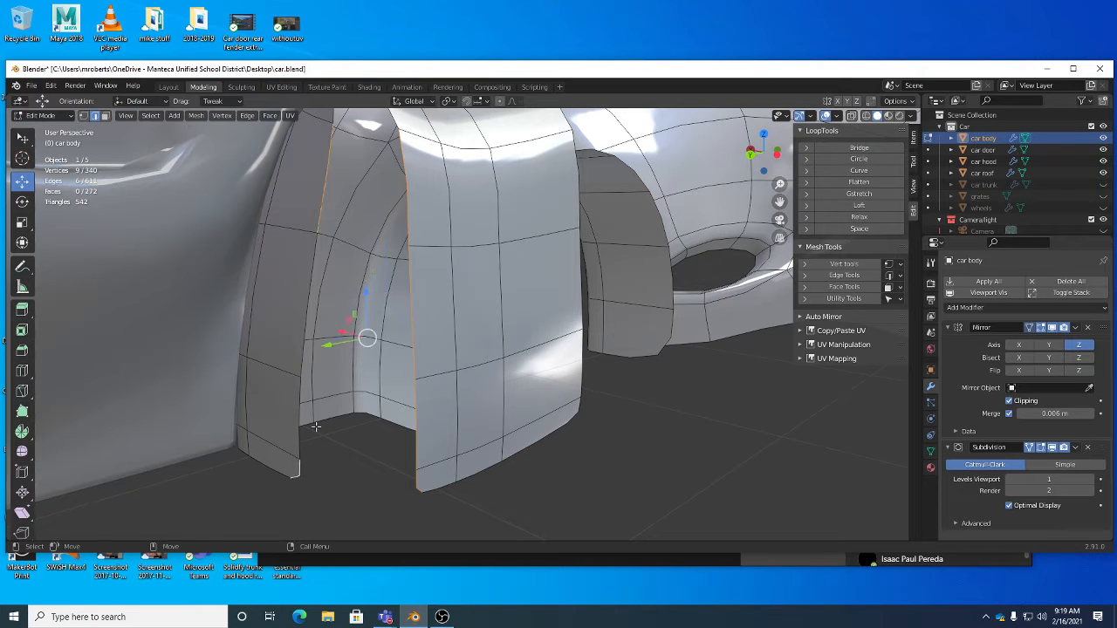
{"action": "left_click", "coordinate": [152, 115]}
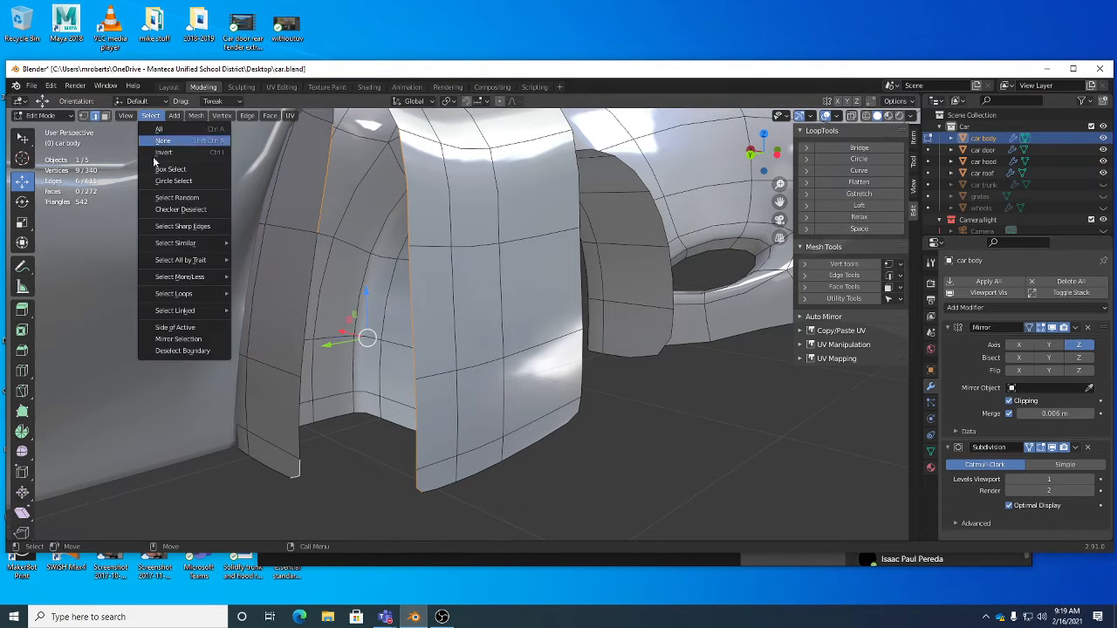
{"action": "left_click", "coordinate": [266, 321]}
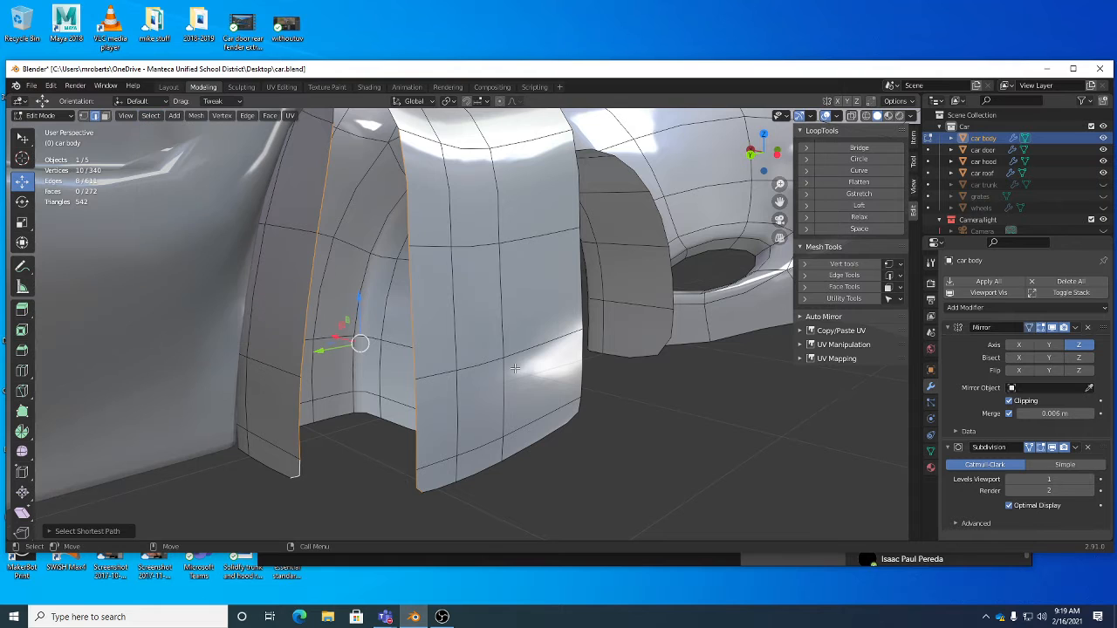
Bridge the two selected vertical borders with Bridge Edge Loops to close the gap between the fender strip and inner panel.
{"action": "middle_click_drag", "start_coordinate": [646, 387], "coordinate": [609, 384]}
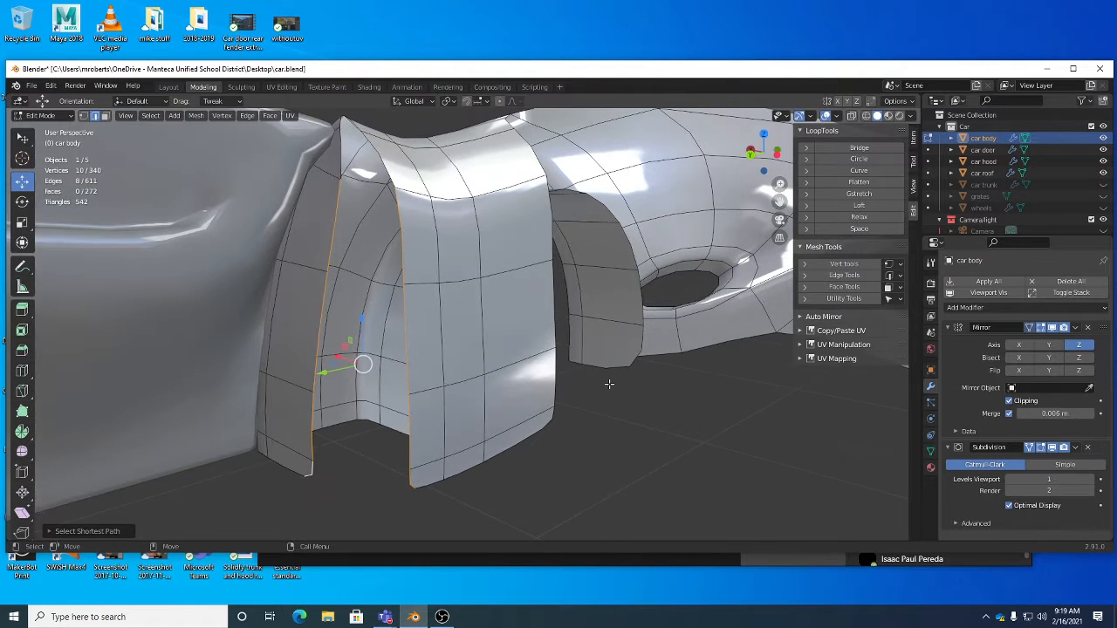
{"action": "right_click", "coordinate": [609, 383]}
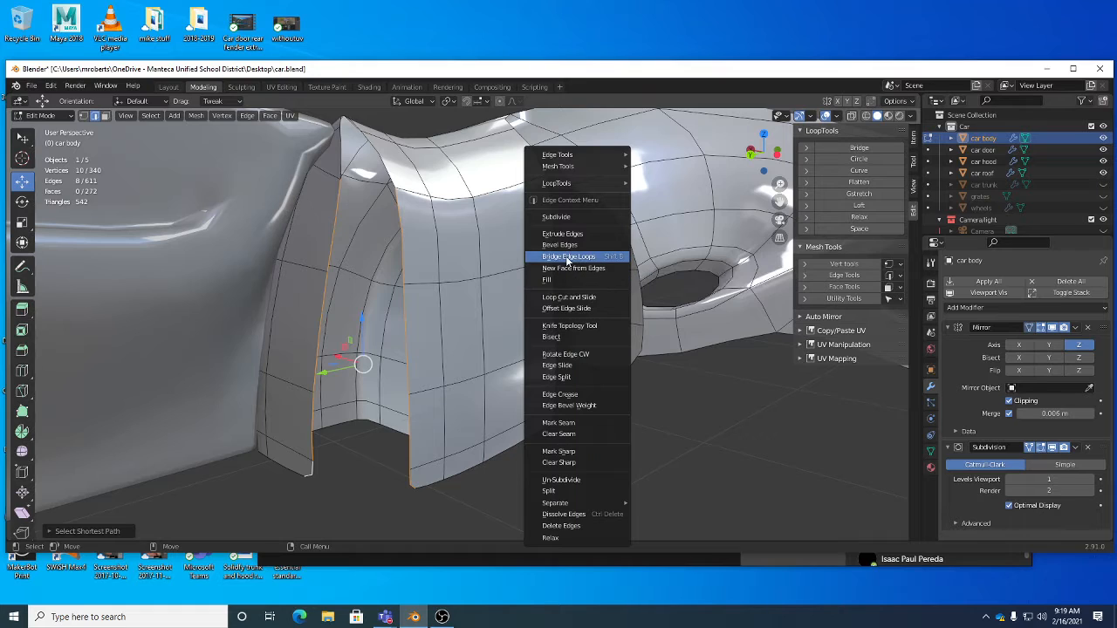
{"action": "left_click", "coordinate": [571, 258]}
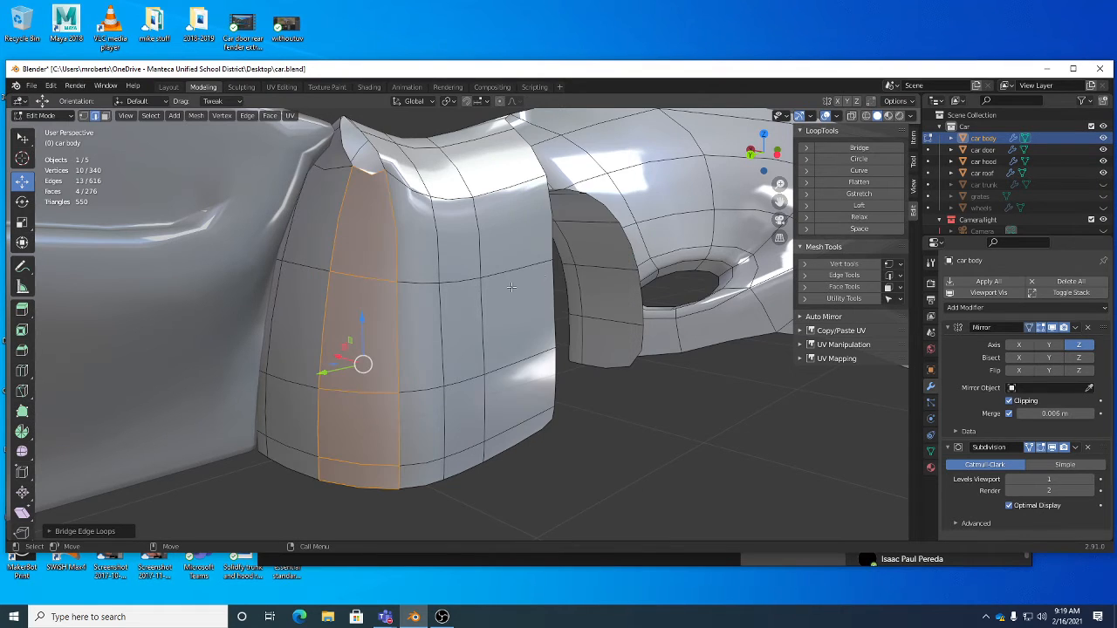
{"action": "middle_click_drag", "start_coordinate": [512, 288], "coordinate": [406, 234]}
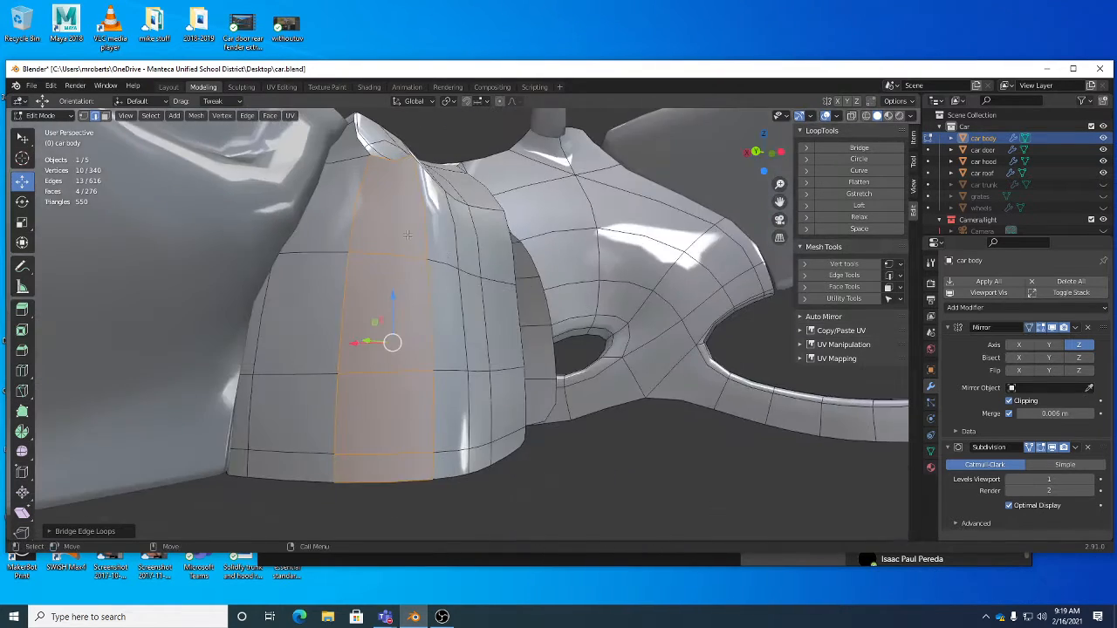
Fill the small open hole above the bridged strip, at the fender's upper corner beside the door, with a new face from its edges.
{"action": "middle_click_drag", "start_coordinate": [366, 201], "coordinate": [338, 193]}
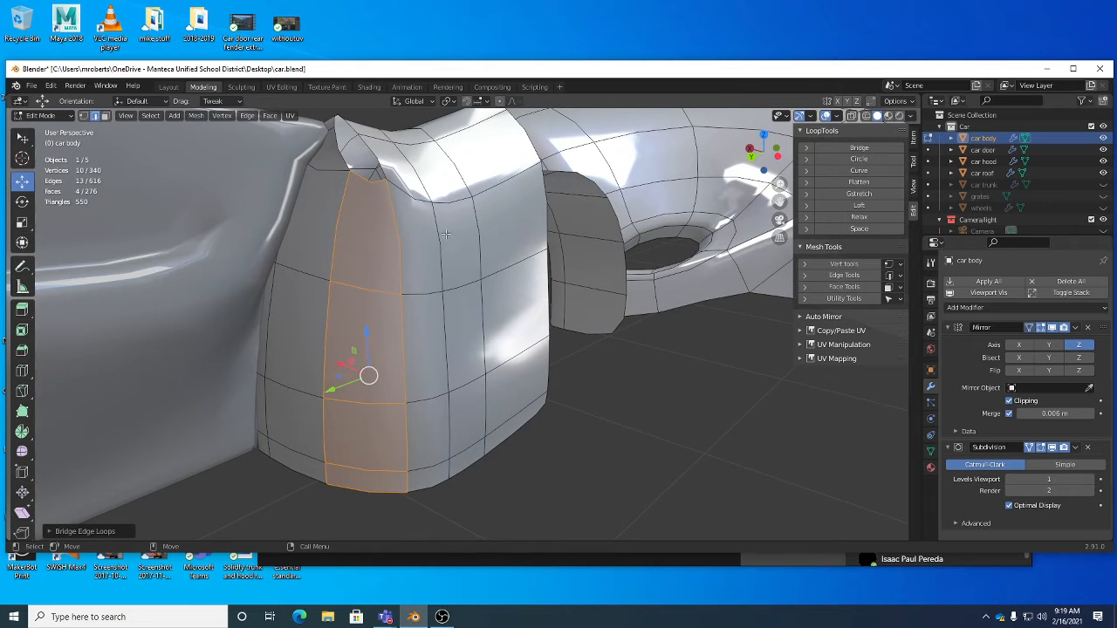
{"action": "middle_click_drag", "start_coordinate": [445, 234], "coordinate": [374, 175]}
{"action": "left_click", "coordinate": [370, 174], "text": "alt"}
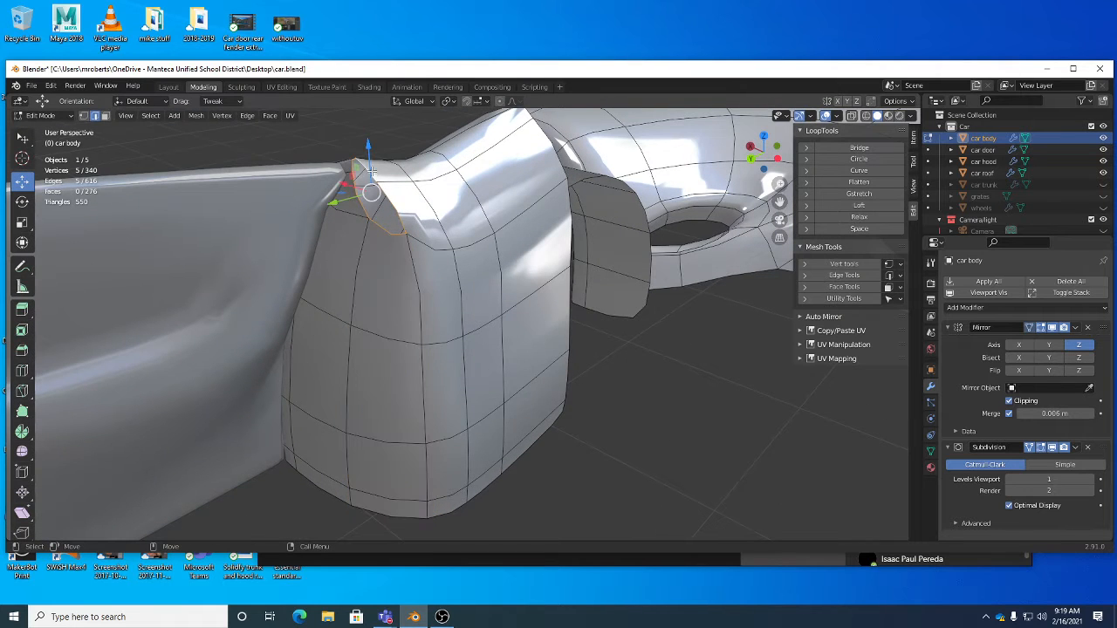
{"action": "right_click", "coordinate": [438, 200]}
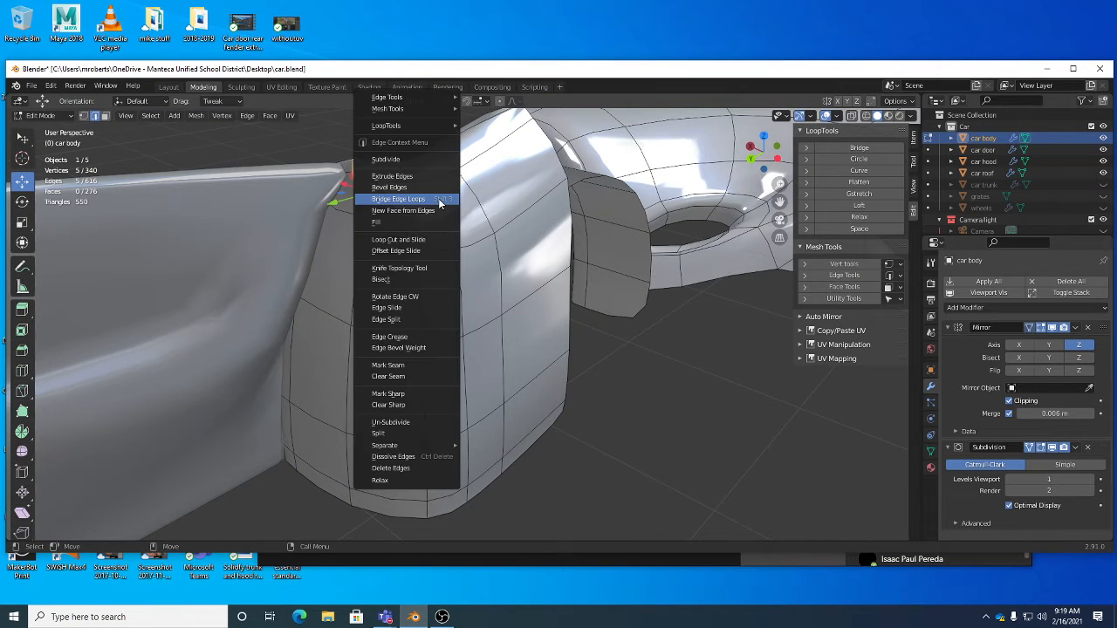
{"action": "left_click", "coordinate": [431, 207]}
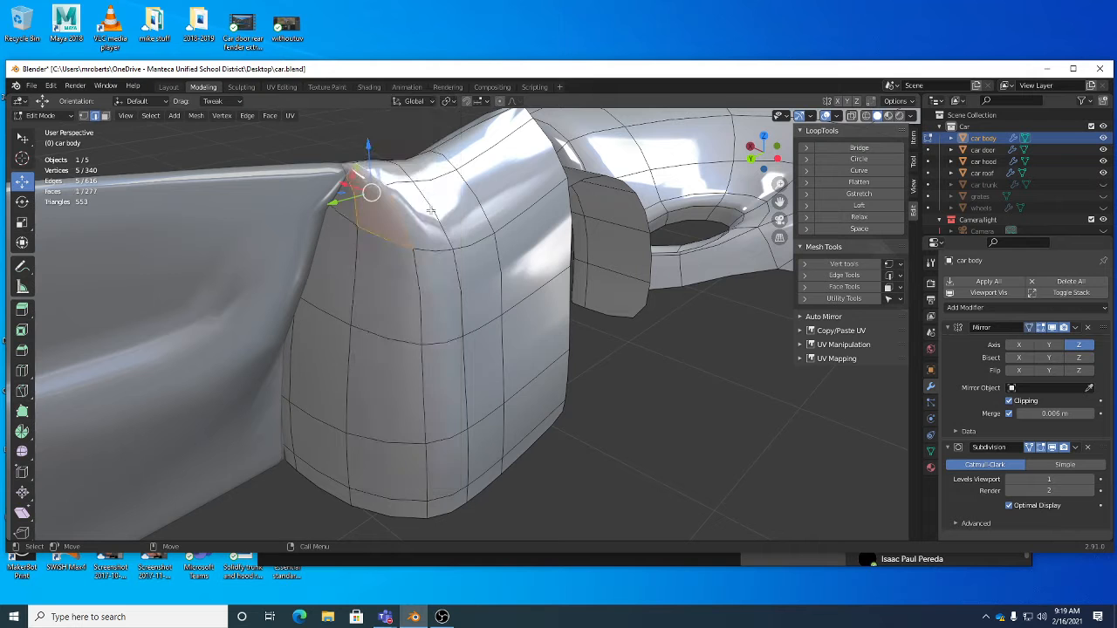
{"action": "left_click", "coordinate": [605, 316]}
Try to dissolve the two horizontal edges crossing the bridged strip just below the filled corner face.
{"action": "middle_click_drag", "start_coordinate": [605, 316], "coordinate": [605, 267]}
{"action": "middle_click_drag", "start_coordinate": [508, 296], "coordinate": [417, 204]}
{"action": "scroll", "coordinate": [437, 253], "scroll_direction": "up", "scroll_amount": 3}
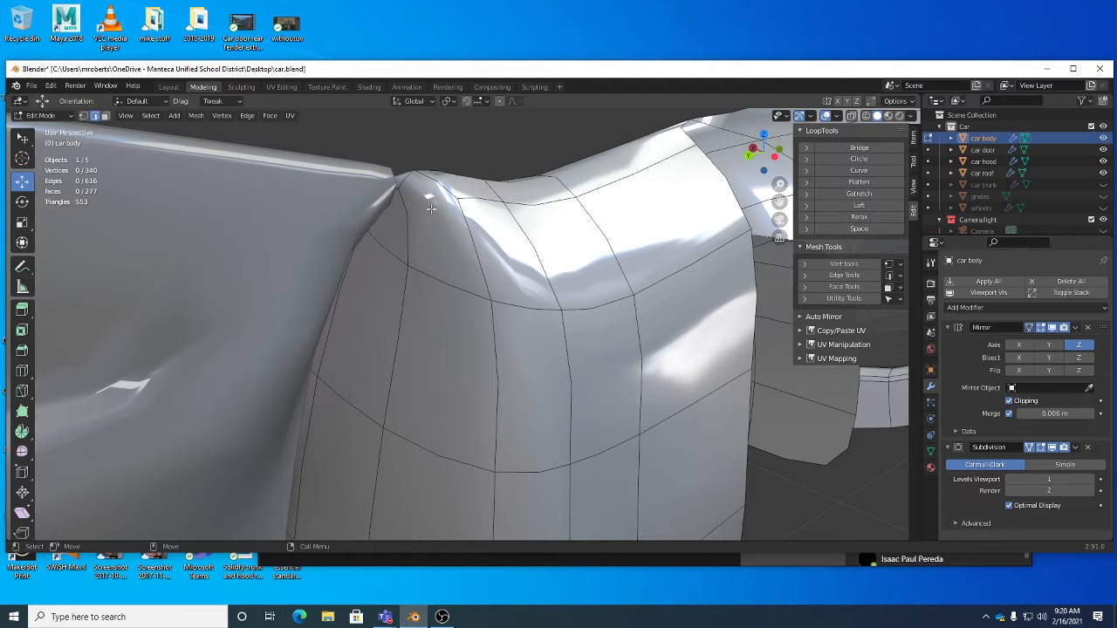
{"action": "middle_click_drag", "start_coordinate": [450, 210], "coordinate": [421, 226]}
{"action": "middle_click_drag", "start_coordinate": [478, 227], "coordinate": [394, 194]}
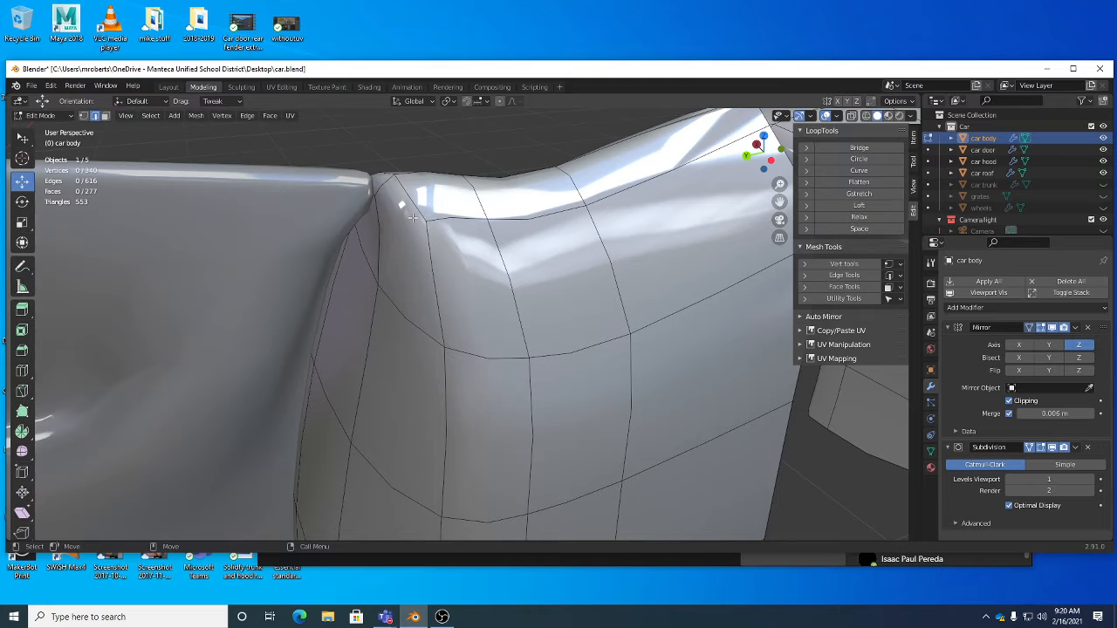
{"action": "middle_click_drag", "start_coordinate": [400, 244], "coordinate": [421, 247]}
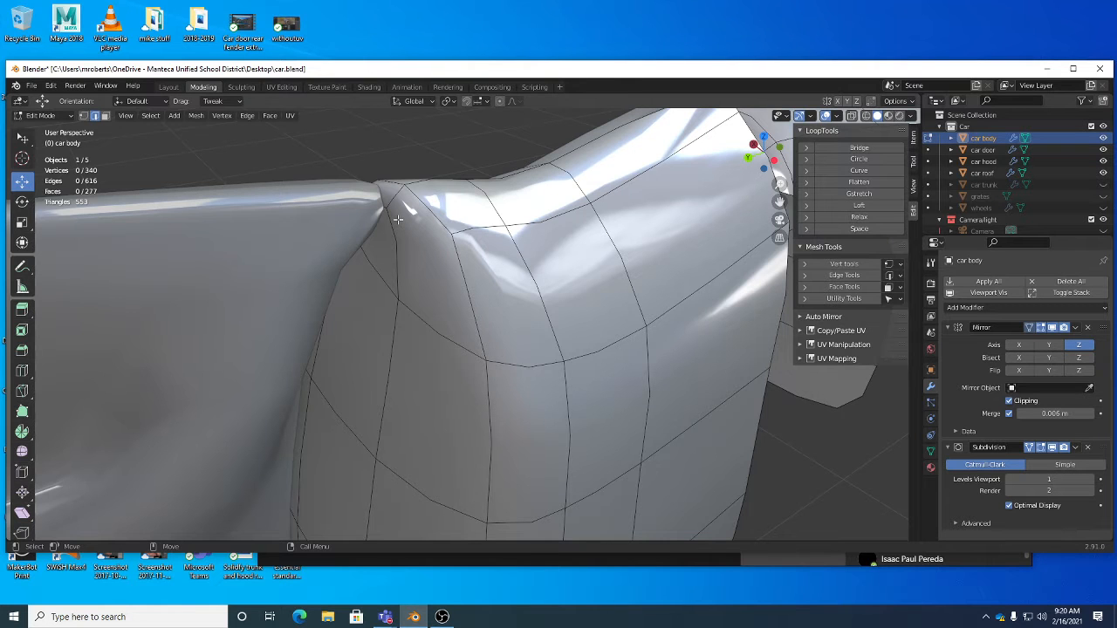
{"action": "middle_click_drag", "start_coordinate": [446, 316], "coordinate": [424, 225]}
{"action": "left_click", "coordinate": [422, 223]}
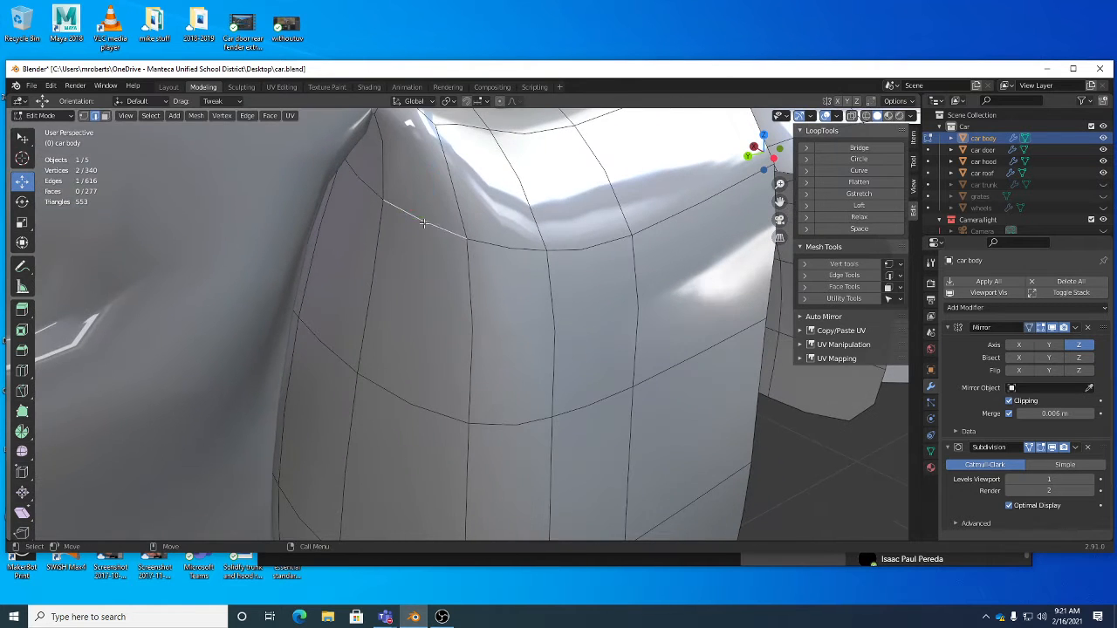
{"action": "left_click", "coordinate": [419, 407], "text": "shift"}
{"action": "middle_click_drag", "start_coordinate": [419, 407], "coordinate": [483, 303]}
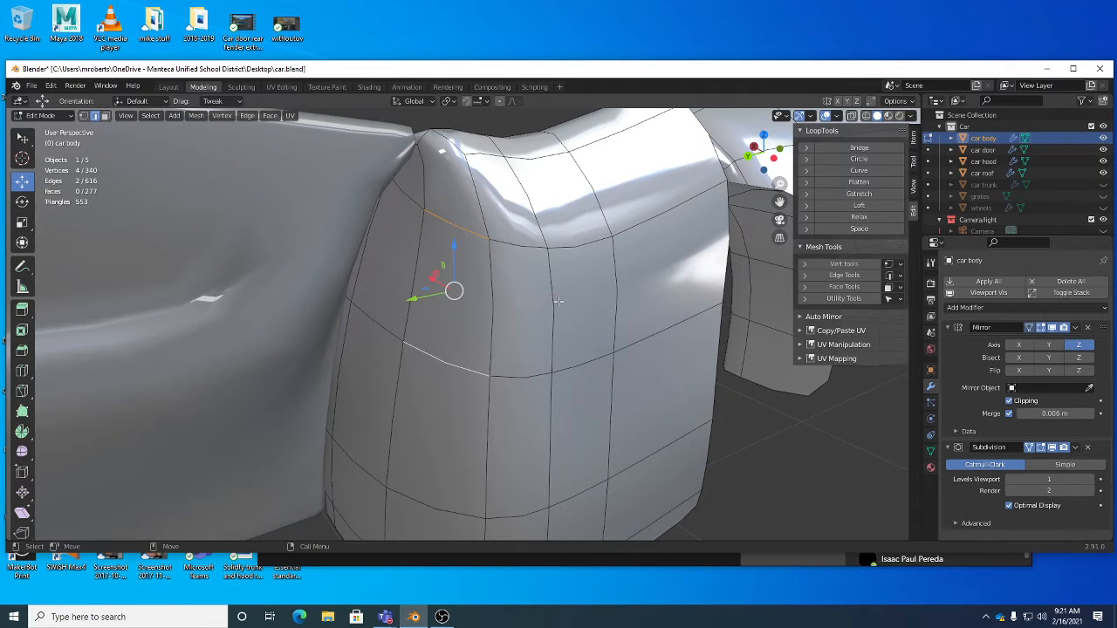
{"action": "key", "text": "x"}
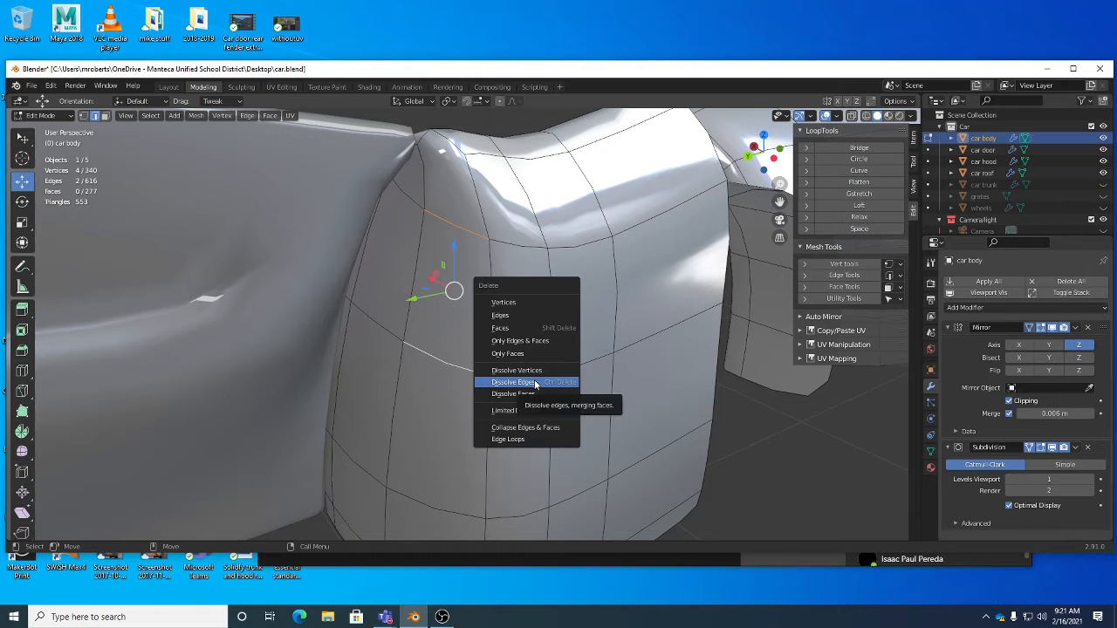
{"action": "left_click", "coordinate": [535, 382]}
Undo the dissolve of the two edges on the bridged strip.
{"action": "middle_click_drag", "start_coordinate": [535, 382], "coordinate": [455, 169]}
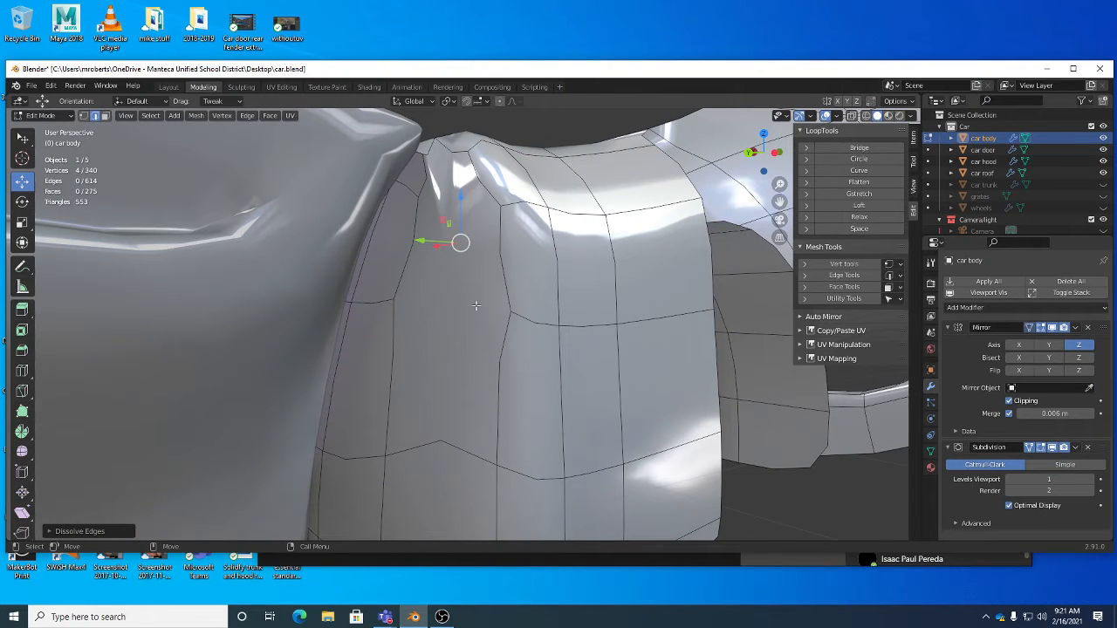
{"action": "middle_click_drag", "start_coordinate": [485, 292], "coordinate": [488, 301]}
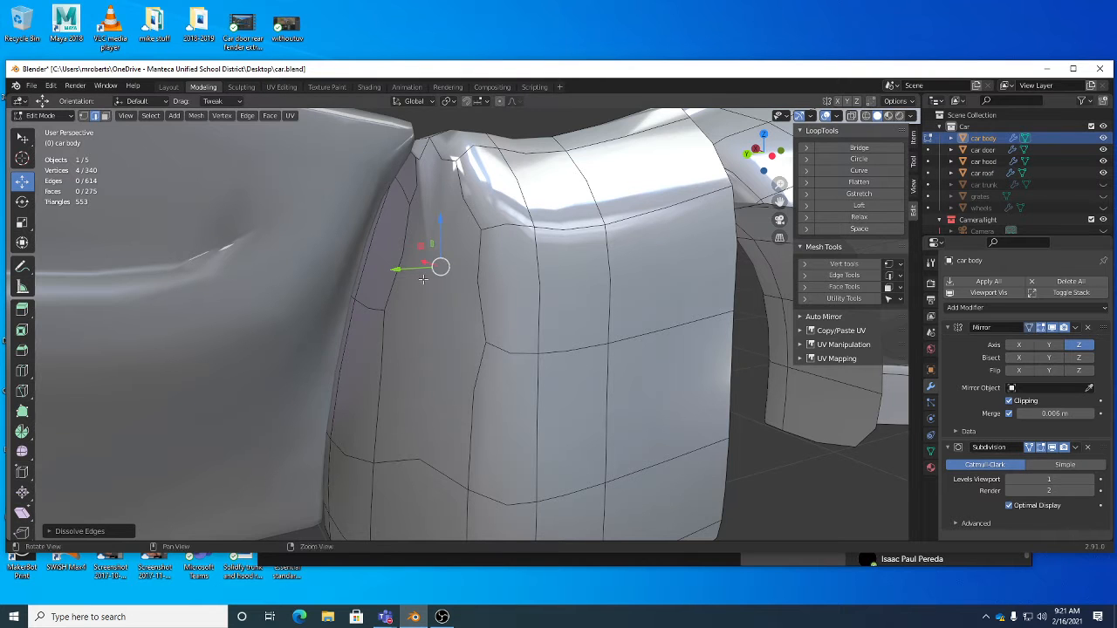
{"action": "mouse_move", "coordinate": [444, 196]}
{"action": "middle_mouse_down"}
{"action": "mouse_move", "coordinate": [467, 204]}
{"action": "mouse_move", "coordinate": [450, 179]}
{"action": "middle_mouse_up"}
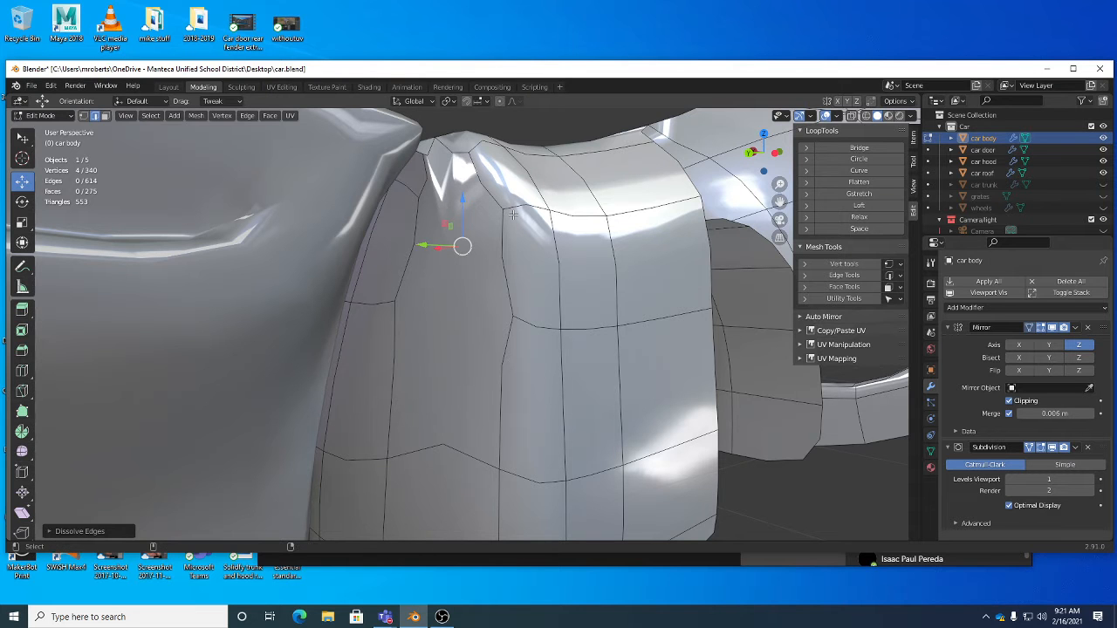
{"action": "key", "text": "j"}
Split the filled corner face by joining its vertex nearest the door to the opposite rim vertex with Connect Vertex Pairs.
{"action": "middle_click_drag", "start_coordinate": [504, 215], "coordinate": [410, 164]}
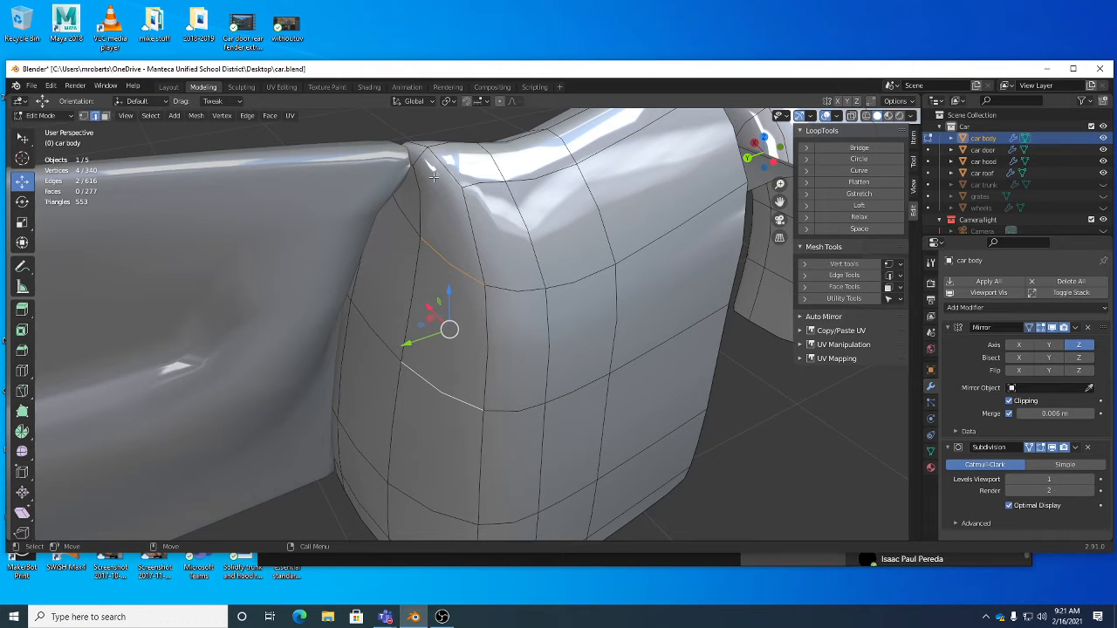
{"action": "key", "text": "3"}
{"action": "key", "text": "1"}
{"action": "left_click", "coordinate": [414, 151]}
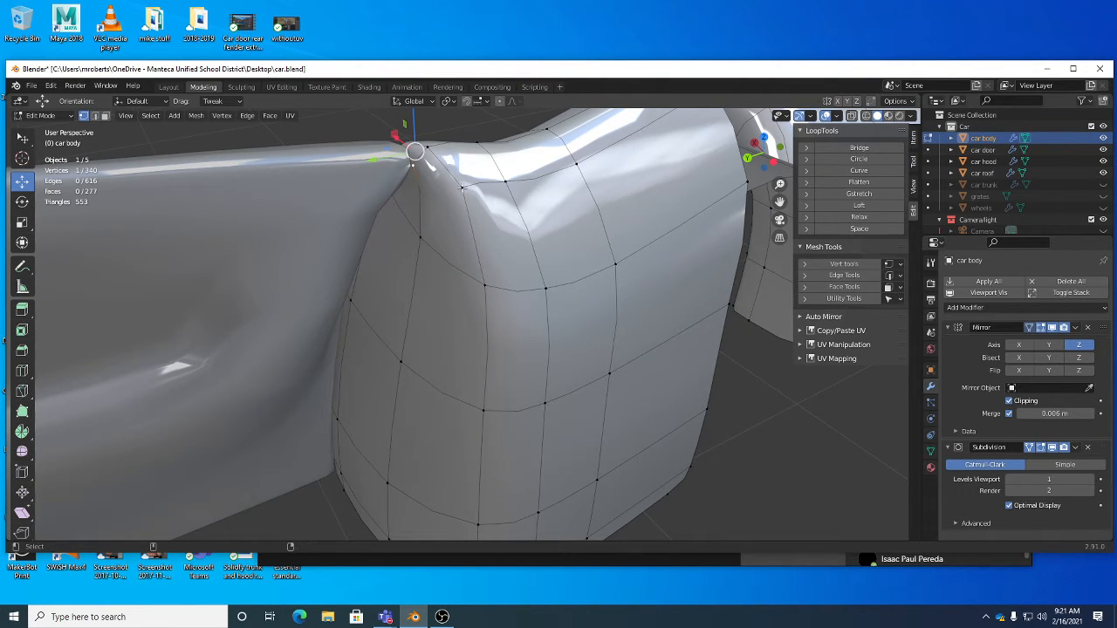
{"action": "left_click", "coordinate": [462, 186], "text": "shift"}
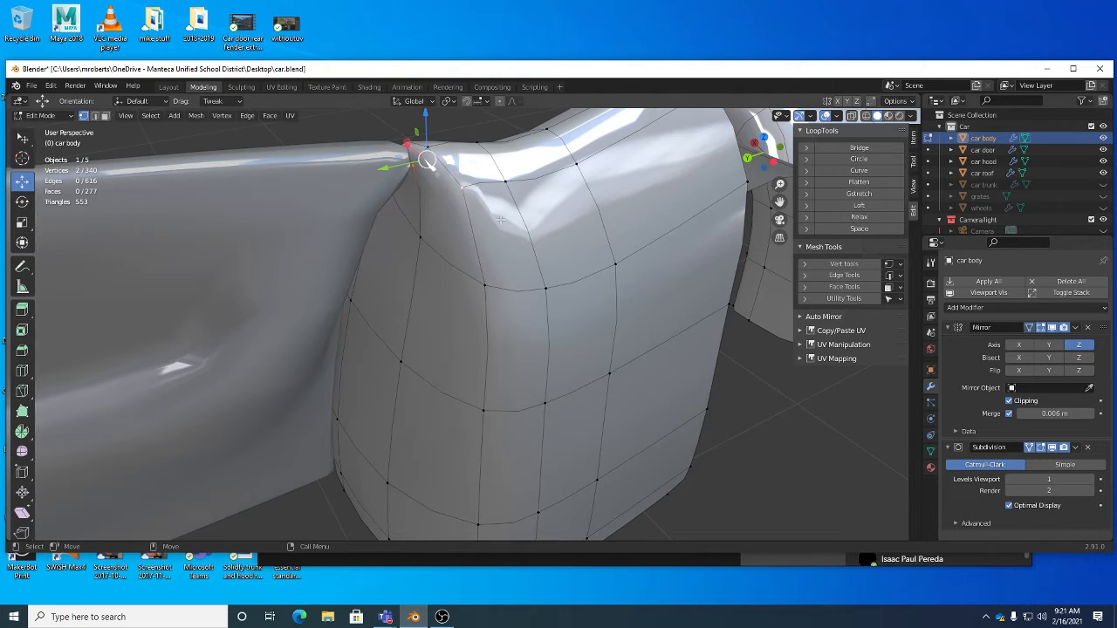
{"action": "middle_click_drag", "start_coordinate": [500, 220], "coordinate": [518, 272]}
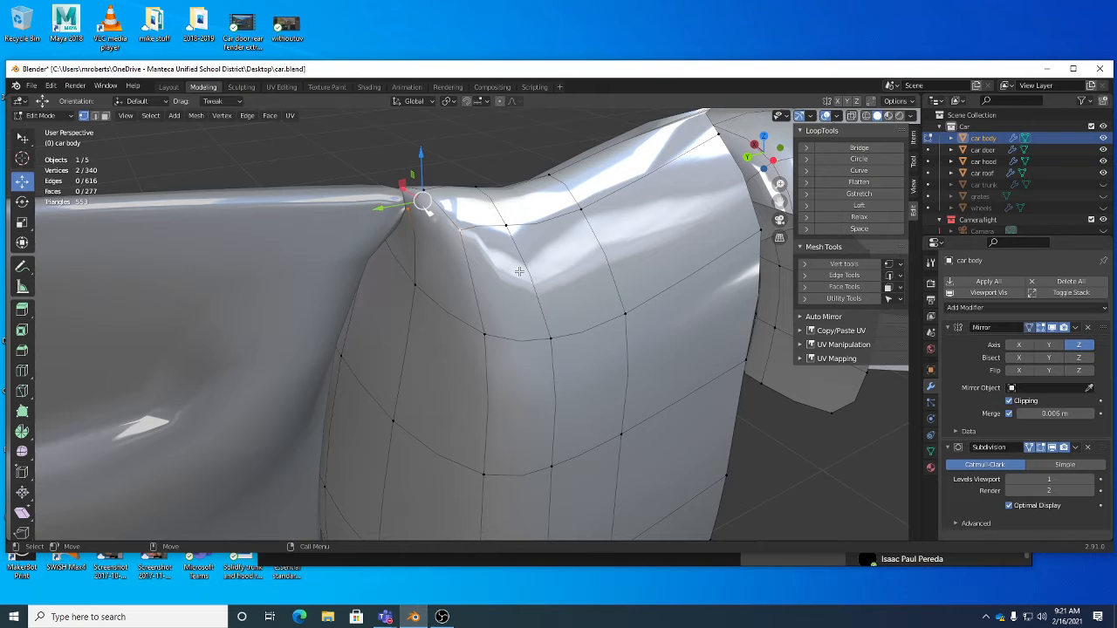
{"action": "right_click", "coordinate": [568, 262]}
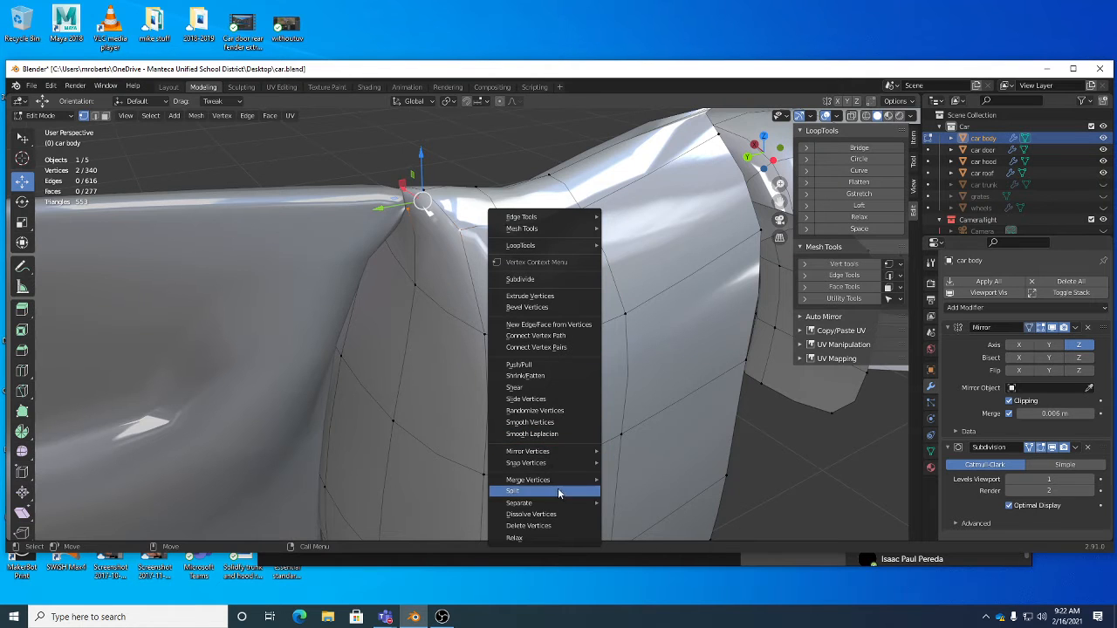
{"action": "left_click", "coordinate": [546, 349]}
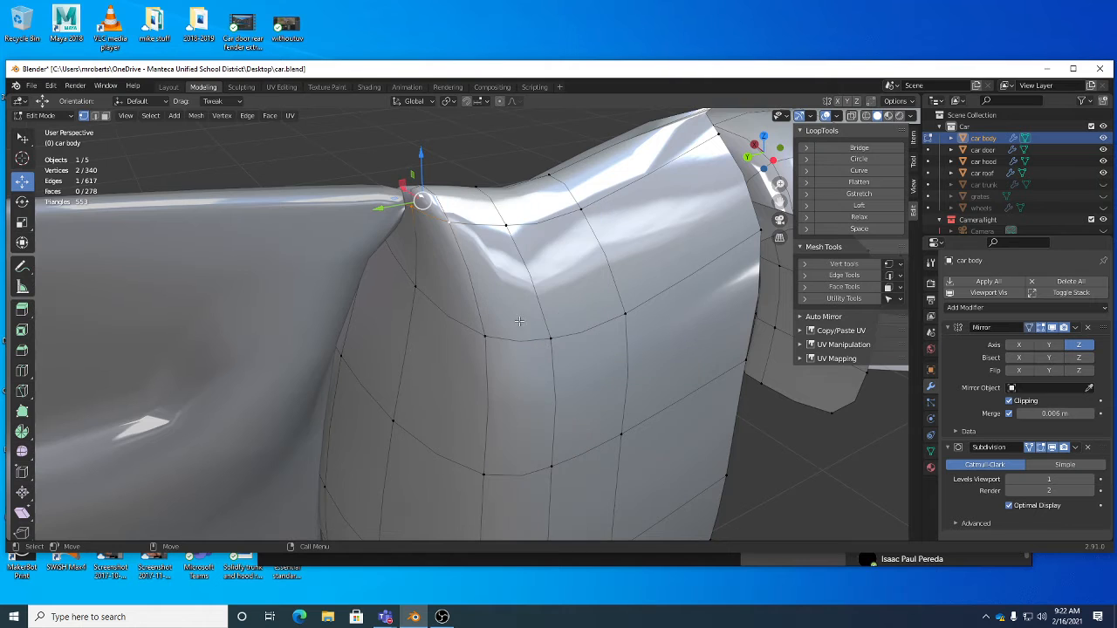
Reposition individual vertices at the tip of the split corner and just below it to smooth the surface beside the door.
{"action": "middle_click_drag", "start_coordinate": [478, 241], "coordinate": [420, 192]}
{"action": "key", "text": "w"}
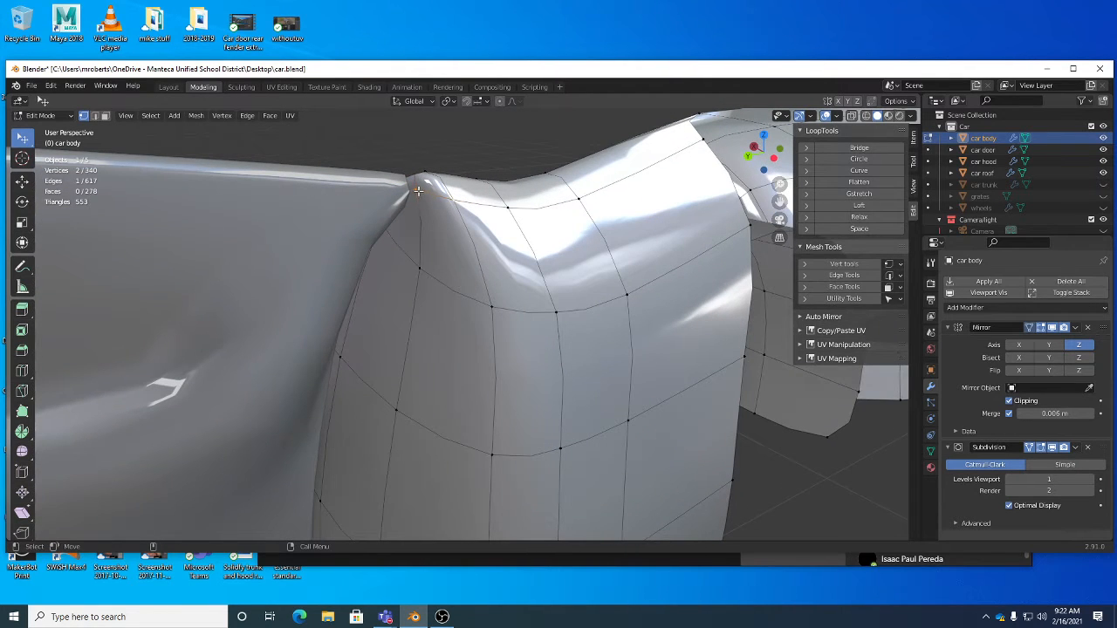
{"action": "left_click_drag", "start_coordinate": [415, 190], "coordinate": [419, 197]}
{"action": "middle_click_drag", "start_coordinate": [419, 196], "coordinate": [394, 257]}
{"action": "left_click_drag", "start_coordinate": [394, 257], "coordinate": [394, 259]}
{"action": "middle_click_drag", "start_coordinate": [394, 259], "coordinate": [388, 192]}
{"action": "left_click_drag", "start_coordinate": [387, 192], "coordinate": [394, 192]}
{"action": "middle_click_drag", "start_coordinate": [394, 192], "coordinate": [448, 271]}
{"action": "left_click_drag", "start_coordinate": [448, 271], "coordinate": [434, 273]}
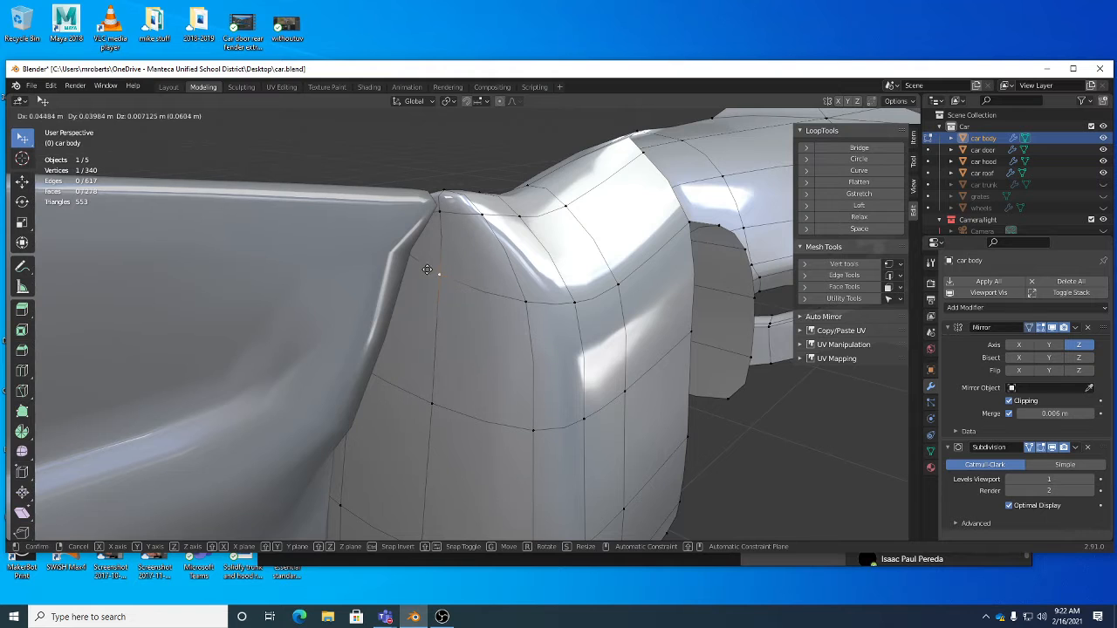
Save the changes to car.blend.
{"action": "middle_click_drag", "start_coordinate": [434, 273], "coordinate": [462, 247]}
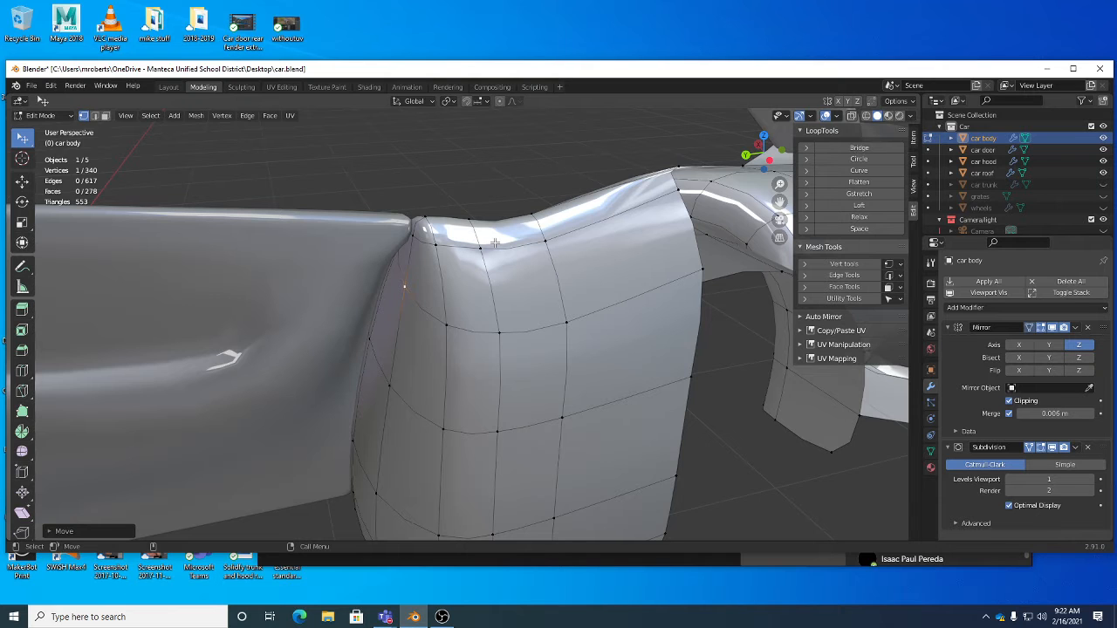
{"action": "middle_click_drag", "start_coordinate": [488, 243], "coordinate": [522, 262]}
{"action": "key", "text": "ctrl+s"}
Select the two open edges along the cabin-side border of the body panel between the doors and extrude them downward.
{"action": "left_click_drag", "start_coordinate": [524, 263], "coordinate": [324, 226], "text": "alt"}
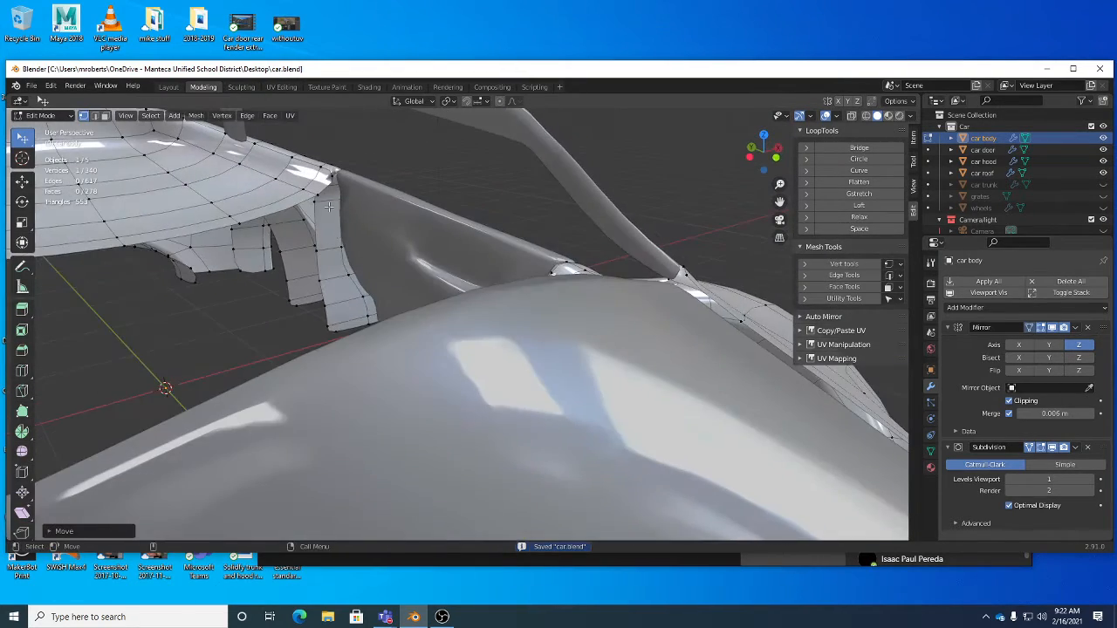
{"action": "middle_click_drag", "start_coordinate": [337, 211], "coordinate": [464, 244]}
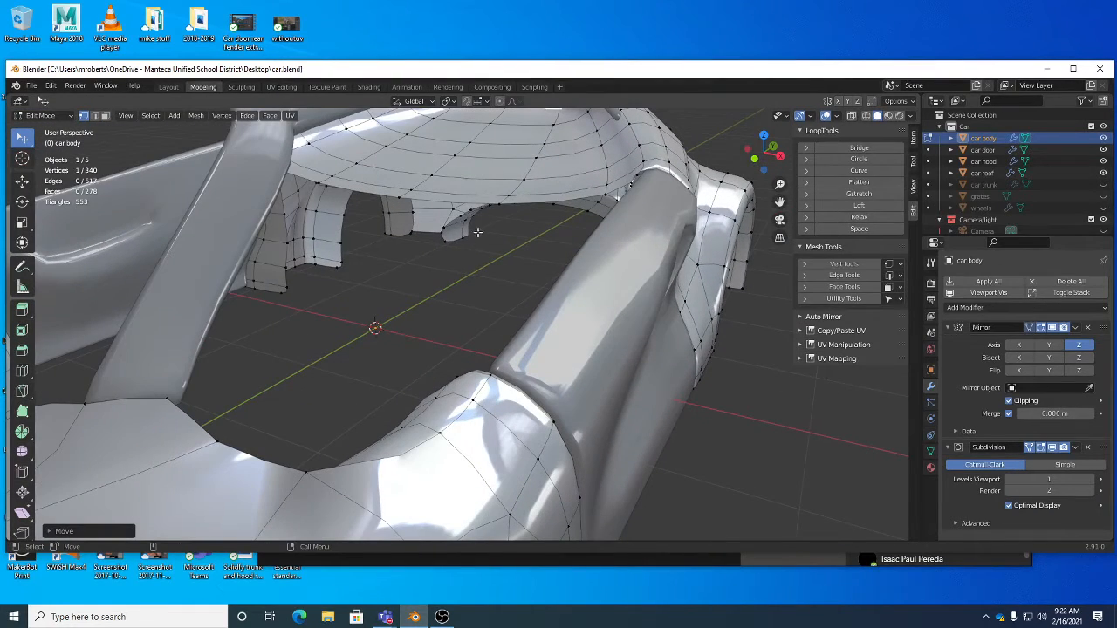
{"action": "middle_click_drag", "start_coordinate": [478, 232], "coordinate": [534, 195]}
{"action": "key", "text": "shift+space"}
{"action": "key", "text": "e"}
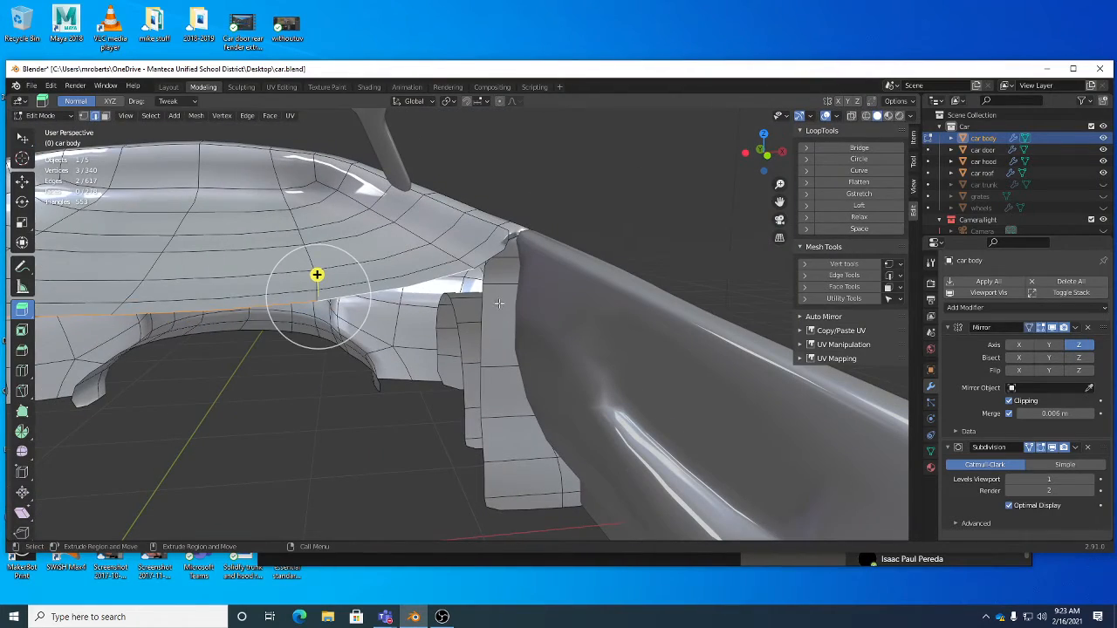
{"action": "left_click_drag", "start_coordinate": [498, 298], "coordinate": [471, 400]}
Adjust the position of the newly extruded lower edge on the cabin's front panel with two small moves.
{"action": "key", "text": "shift+space"}
{"action": "key", "text": "g"}
{"action": "middle_click_drag", "start_coordinate": [305, 398], "coordinate": [358, 385]}
{"action": "key", "text": "g"}
{"action": "left_click", "coordinate": [474, 371]}
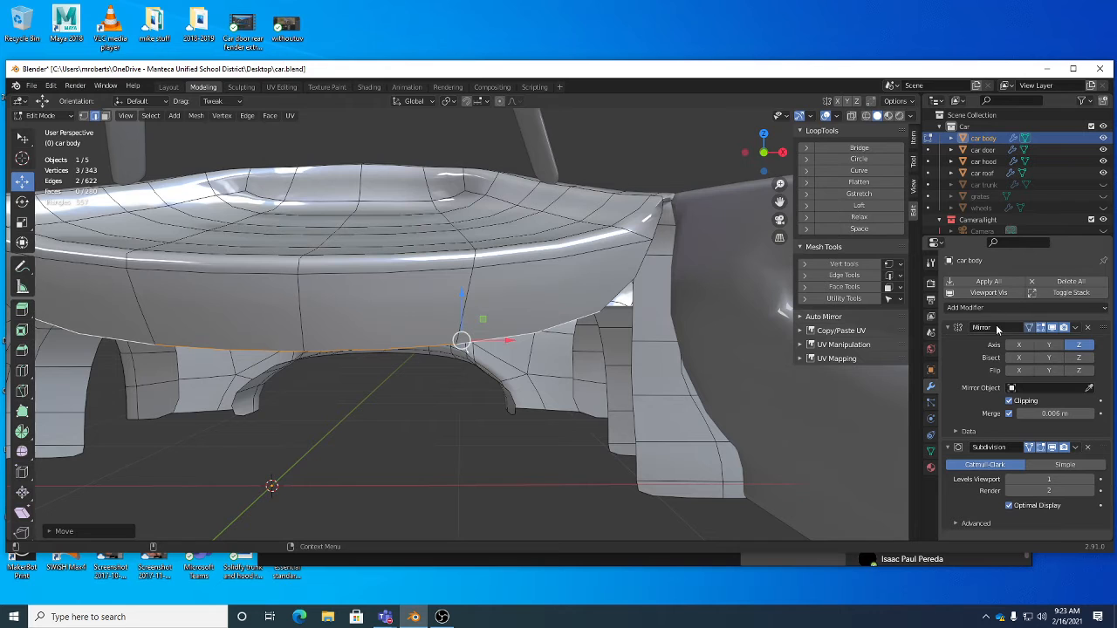
{"action": "key", "text": "g"}
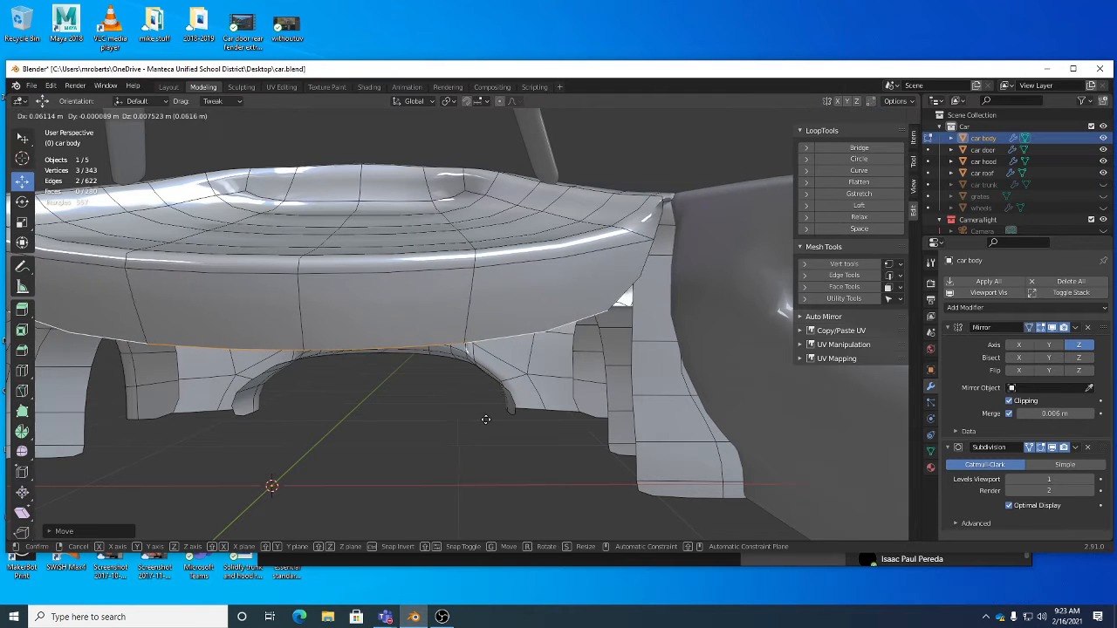
{"action": "left_click", "coordinate": [505, 426]}
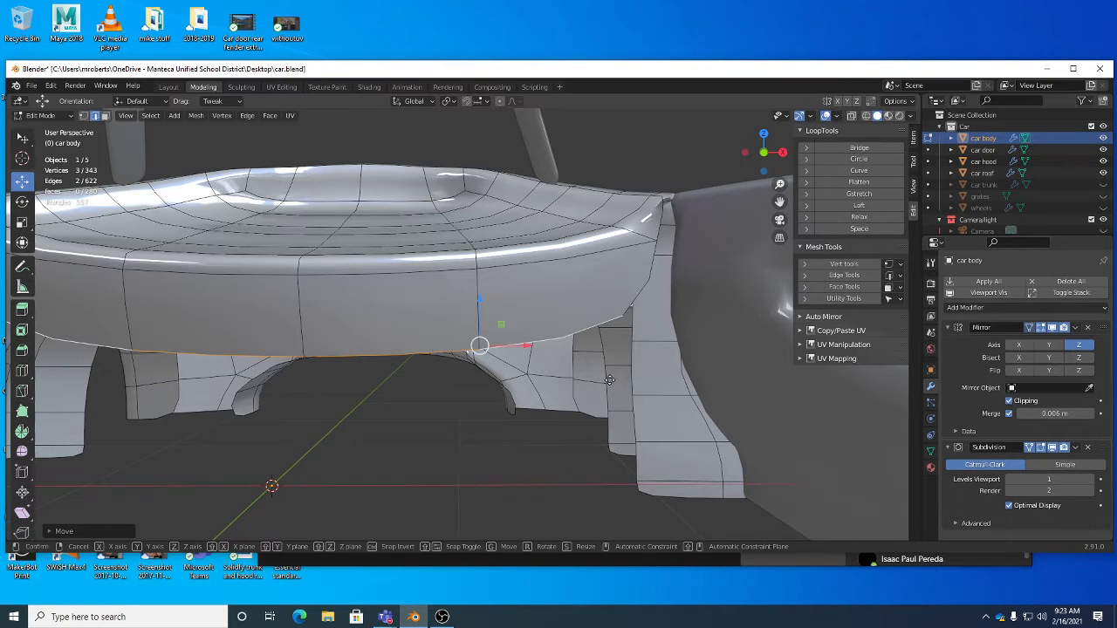
Extrude the panel's lower edge downward again to add a second row of faces.
{"action": "key", "text": "shift+space"}
{"action": "key", "text": "e"}
{"action": "left_click_drag", "start_coordinate": [628, 368], "coordinate": [695, 418]}
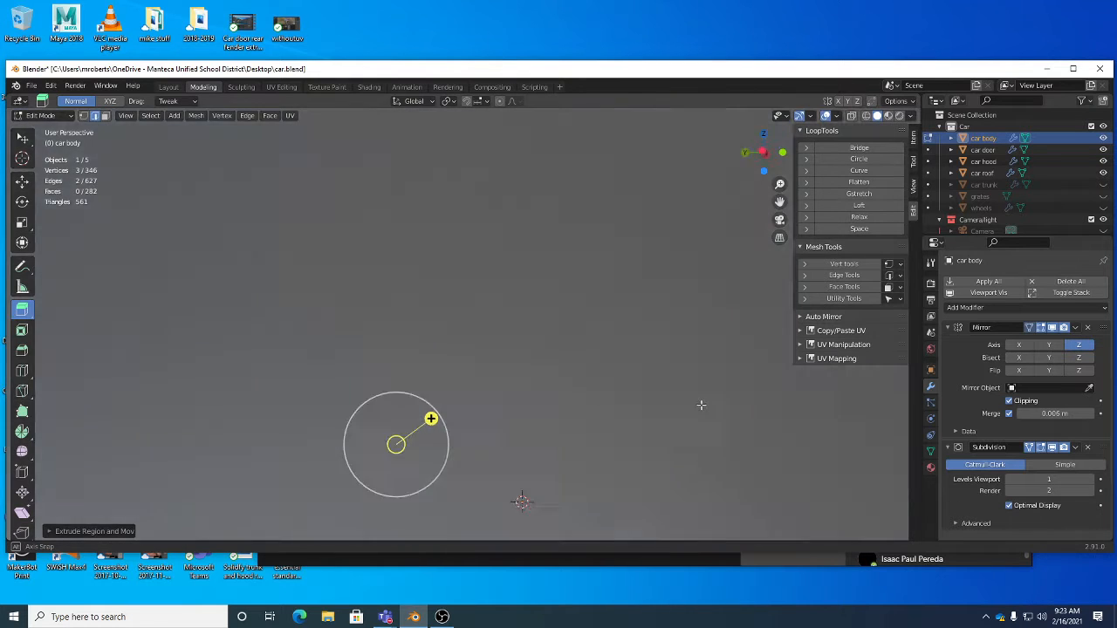
{"action": "scroll", "coordinate": [689, 404], "scroll_direction": "down", "scroll_amount": 3}
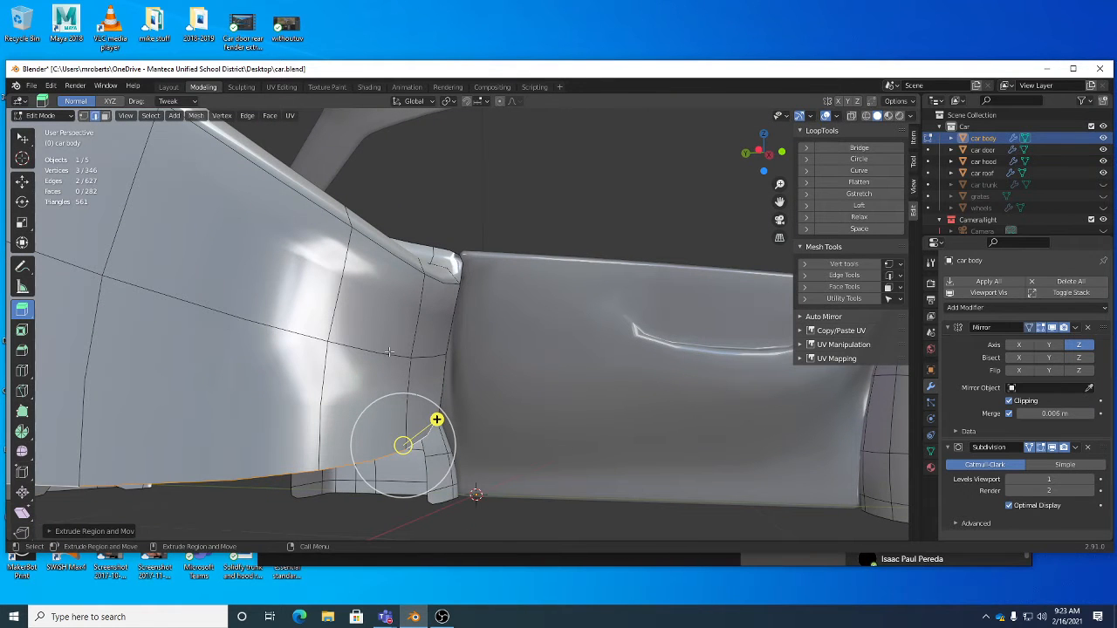
Select the horizontal edge row midway down the extruded panel and shift it slightly along the Y axis.
{"action": "key", "text": "shift+space"}
{"action": "key", "text": "g"}
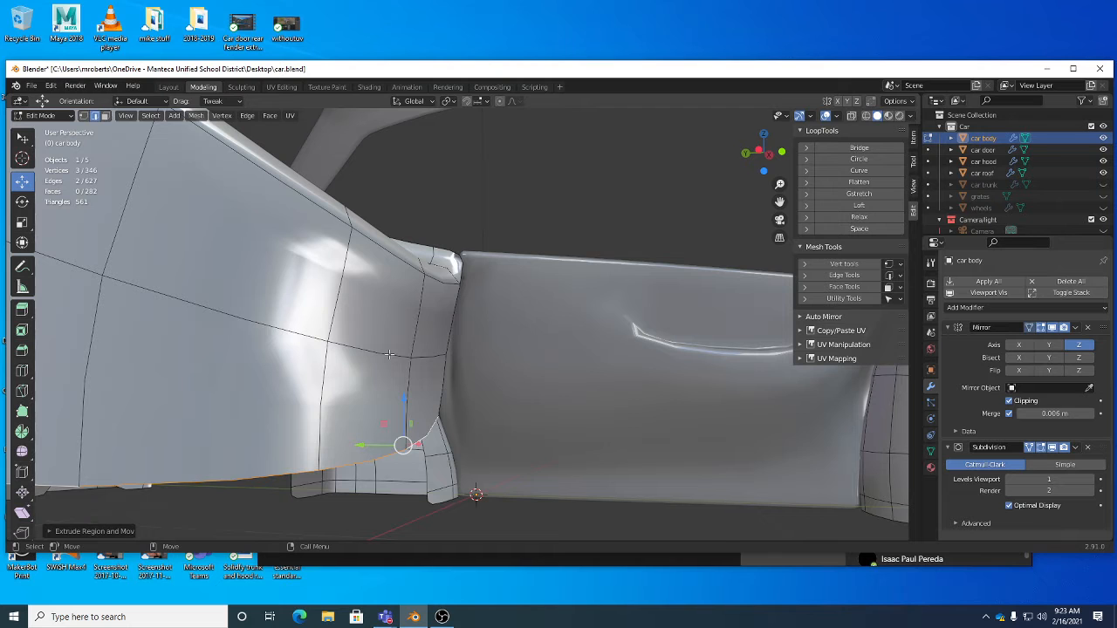
{"action": "double_click", "coordinate": [389, 354]}
{"action": "mouse_move", "coordinate": [445, 369]}
{"action": "middle_mouse_down"}
{"action": "mouse_move", "coordinate": [498, 369]}
{"action": "mouse_move", "coordinate": [432, 373]}
{"action": "middle_mouse_up"}
{"action": "left_click_drag", "start_coordinate": [371, 361], "coordinate": [352, 361]}
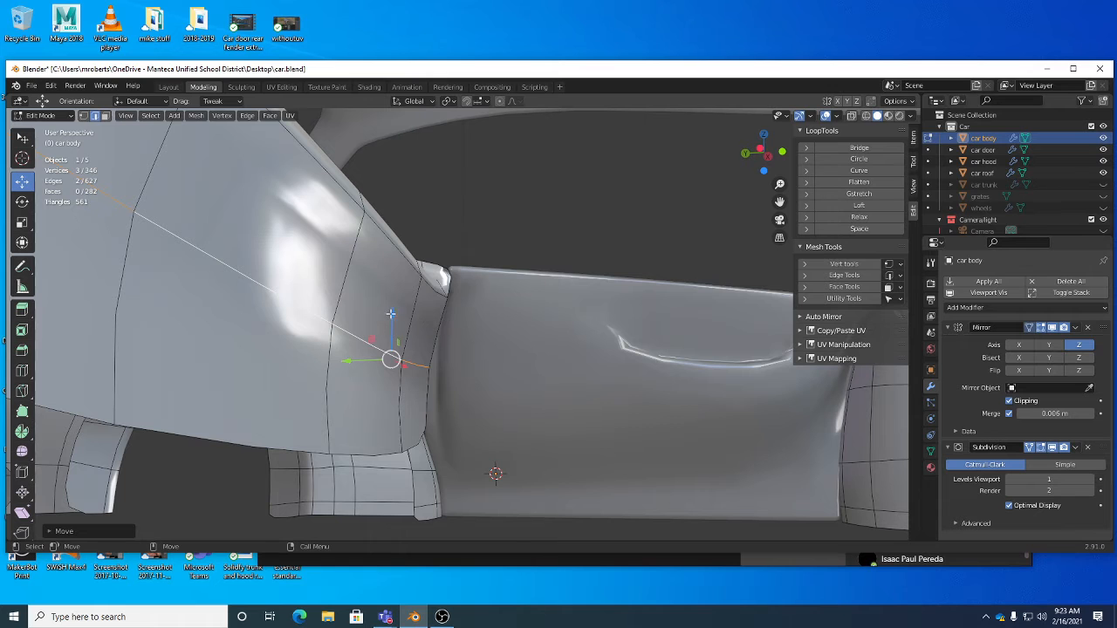
Move the panel's middle edge row slightly inward along the X axis, away from the door.
{"action": "middle_click_drag", "start_coordinate": [390, 313], "coordinate": [496, 378]}
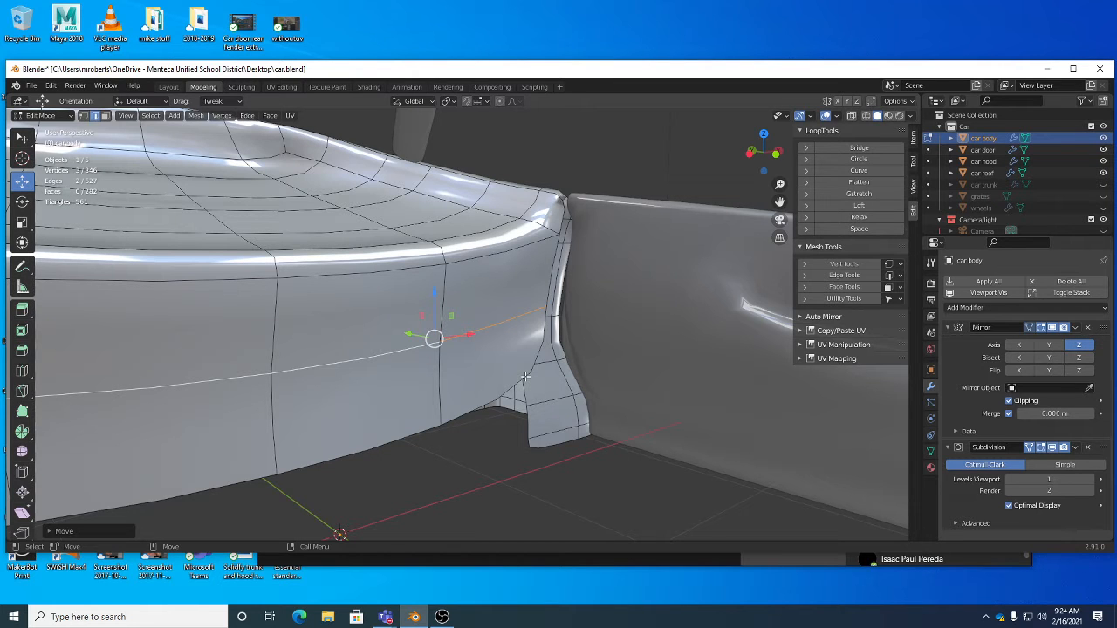
{"action": "middle_click_drag", "start_coordinate": [405, 405], "coordinate": [446, 404]}
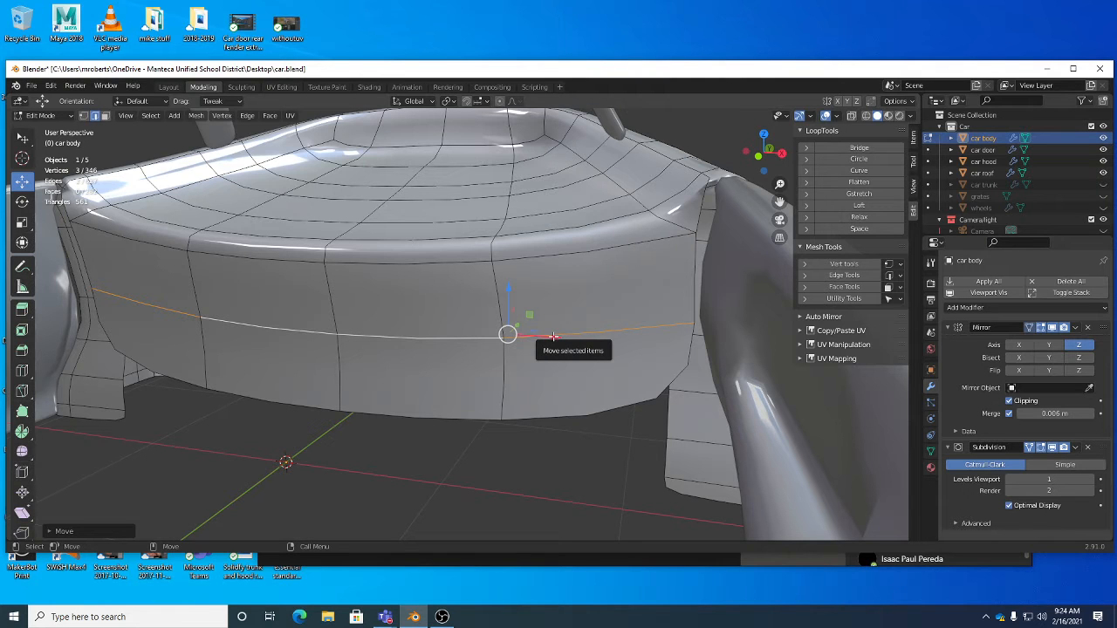
{"action": "left_click_drag", "start_coordinate": [554, 336], "coordinate": [545, 340]}
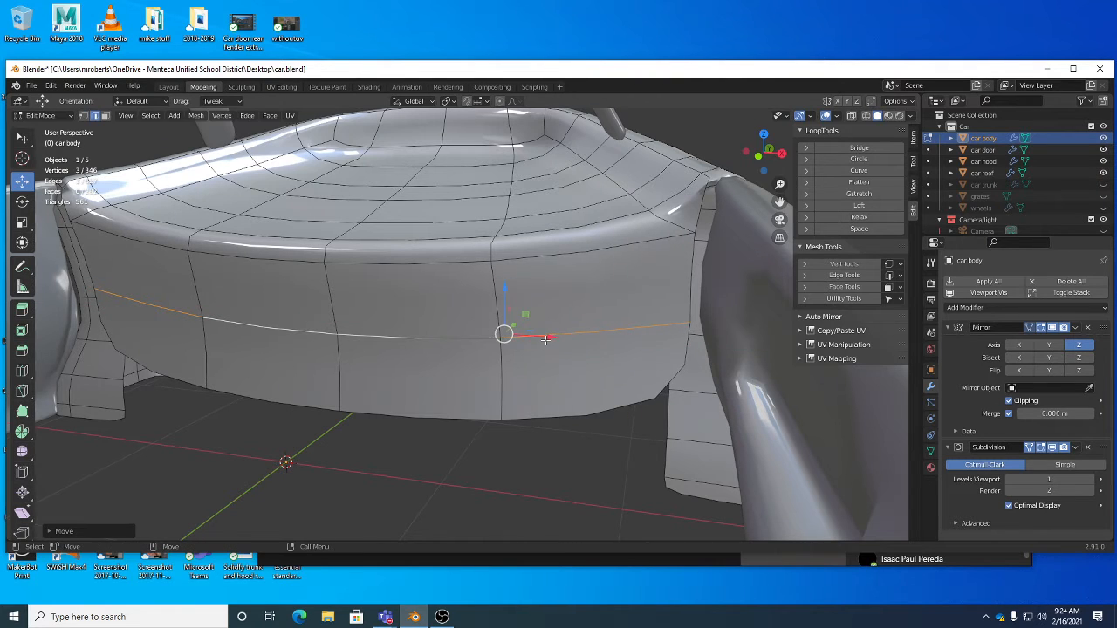
Move the side boundary of the cabin's front panel inward along its middle, away from the door.
{"action": "middle_click_drag", "start_coordinate": [546, 342], "coordinate": [504, 418]}
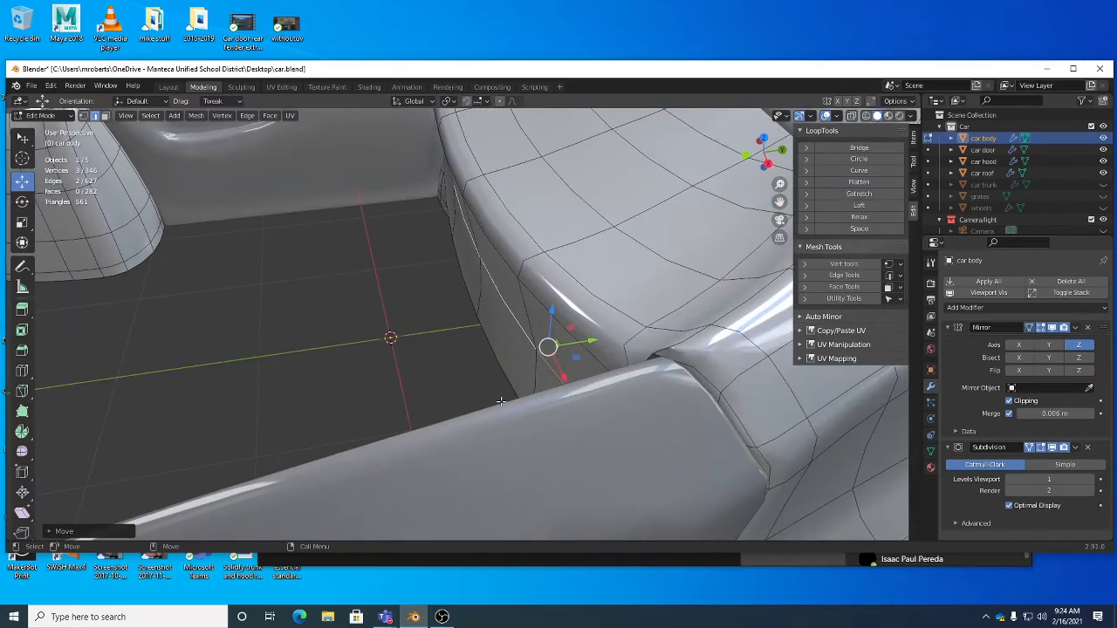
{"action": "middle_click_drag", "start_coordinate": [459, 376], "coordinate": [441, 295]}
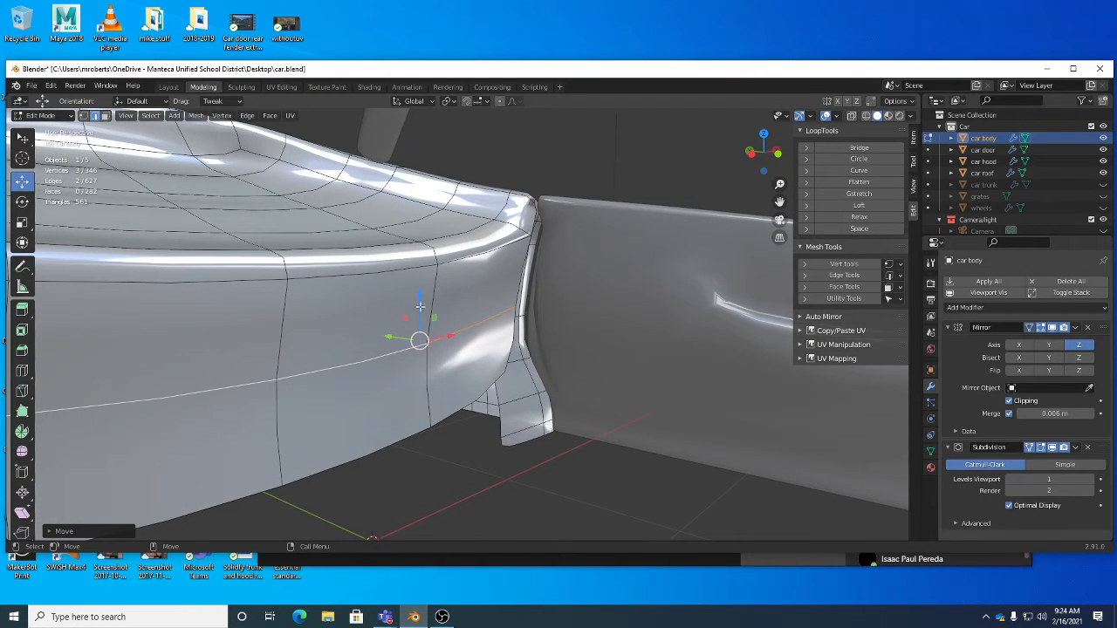
{"action": "middle_click_drag", "start_coordinate": [568, 356], "coordinate": [649, 387]}
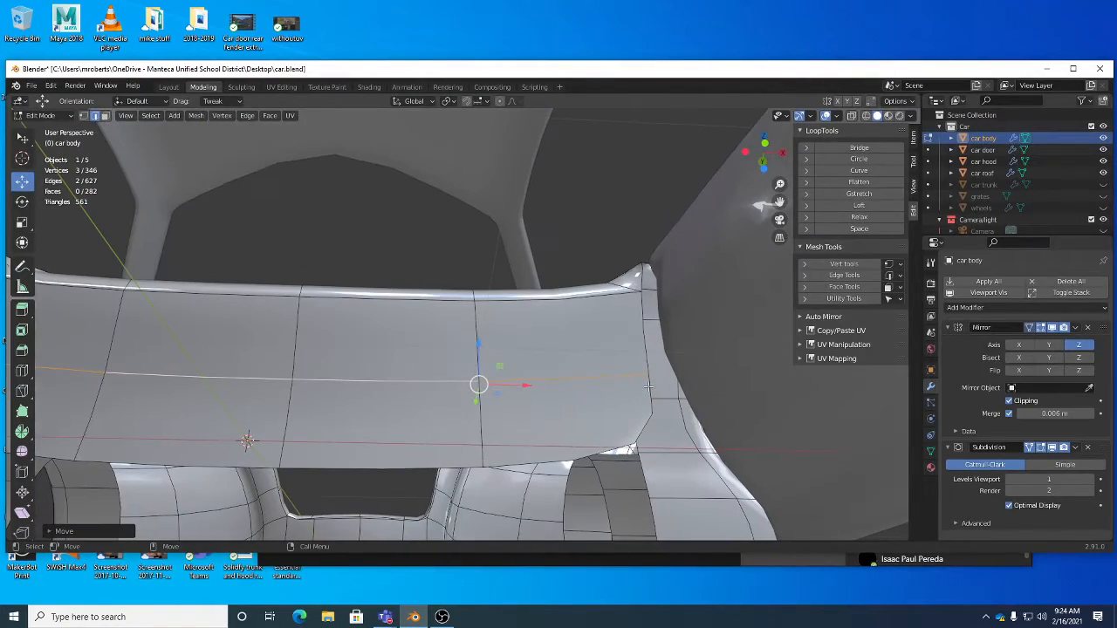
{"action": "key", "text": "w"}
{"action": "left_click_drag", "start_coordinate": [645, 333], "coordinate": [603, 408]}
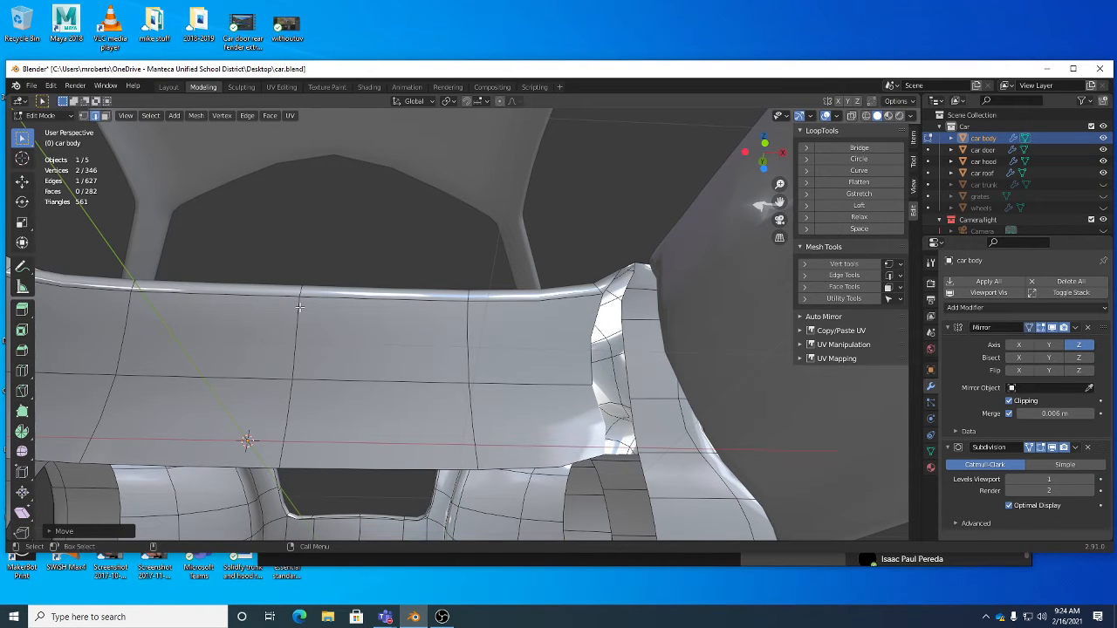
Adjust the side edge of the panel's lower row slightly and raise the panel's bottom edge a little.
{"action": "middle_click_drag", "start_coordinate": [352, 313], "coordinate": [523, 418]}
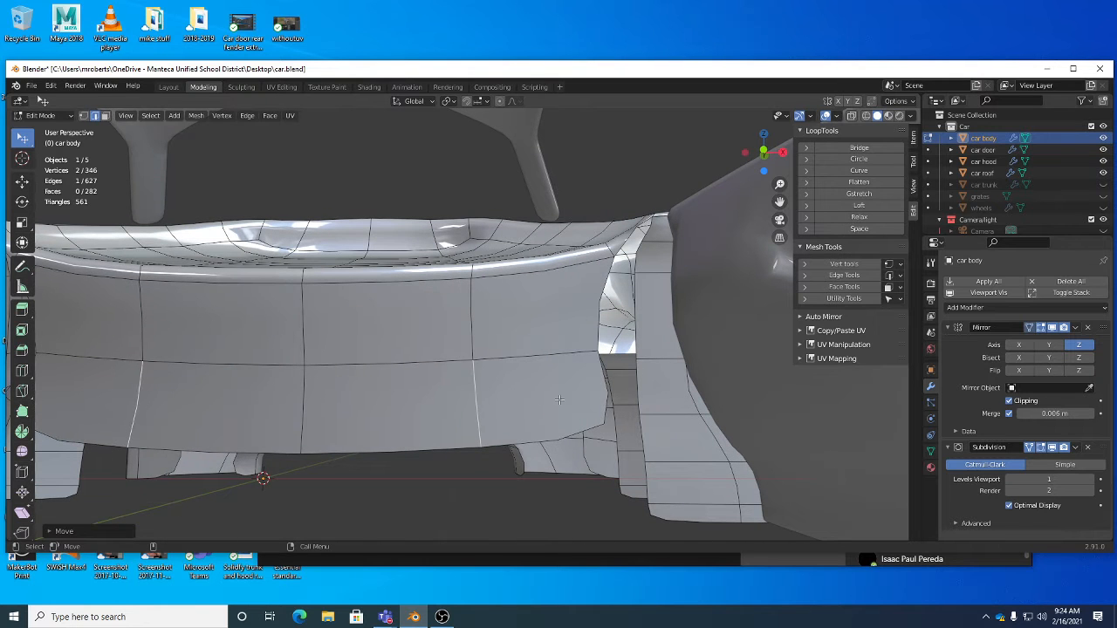
{"action": "left_click_drag", "start_coordinate": [606, 389], "coordinate": [600, 393]}
{"action": "middle_click_drag", "start_coordinate": [600, 392], "coordinate": [615, 260]}
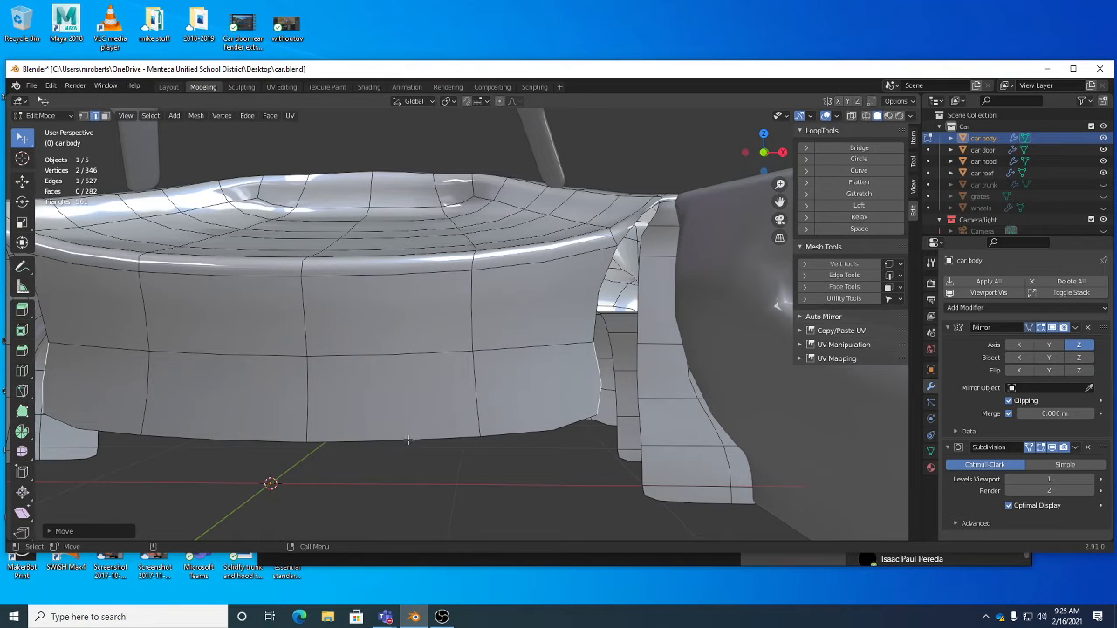
{"action": "left_click_drag", "start_coordinate": [409, 438], "coordinate": [404, 426]}
Select both bottom edges of the front panel and extrude them downward twice to add two more rows of faces.
{"action": "left_click", "coordinate": [504, 425], "text": "shift"}
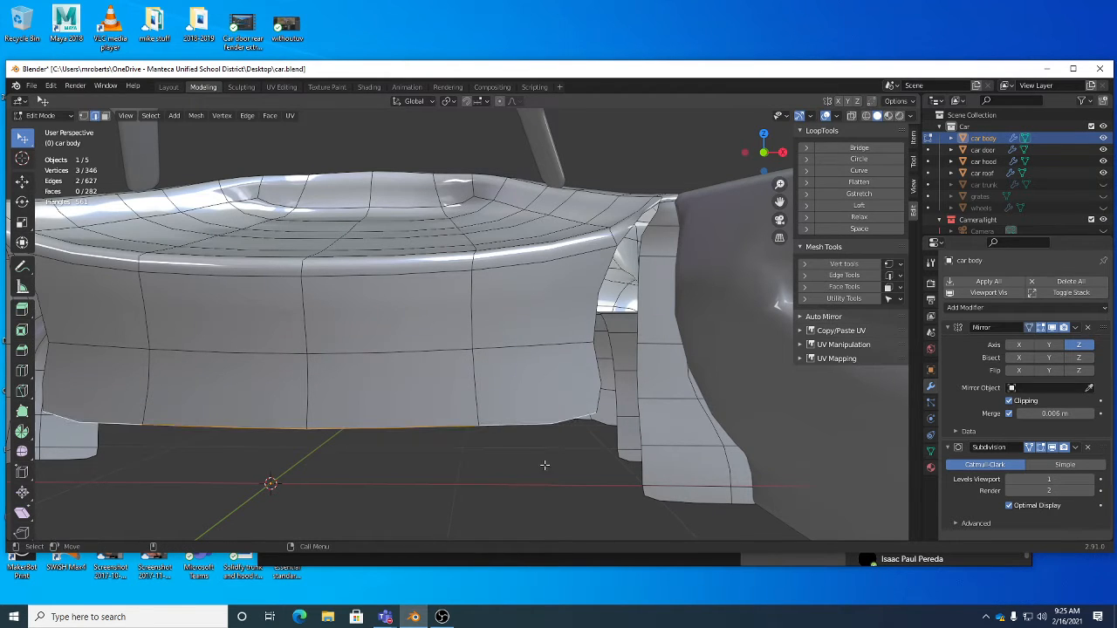
{"action": "key", "text": "shift+space"}
{"action": "key", "text": "e"}
{"action": "key", "text": "e"}
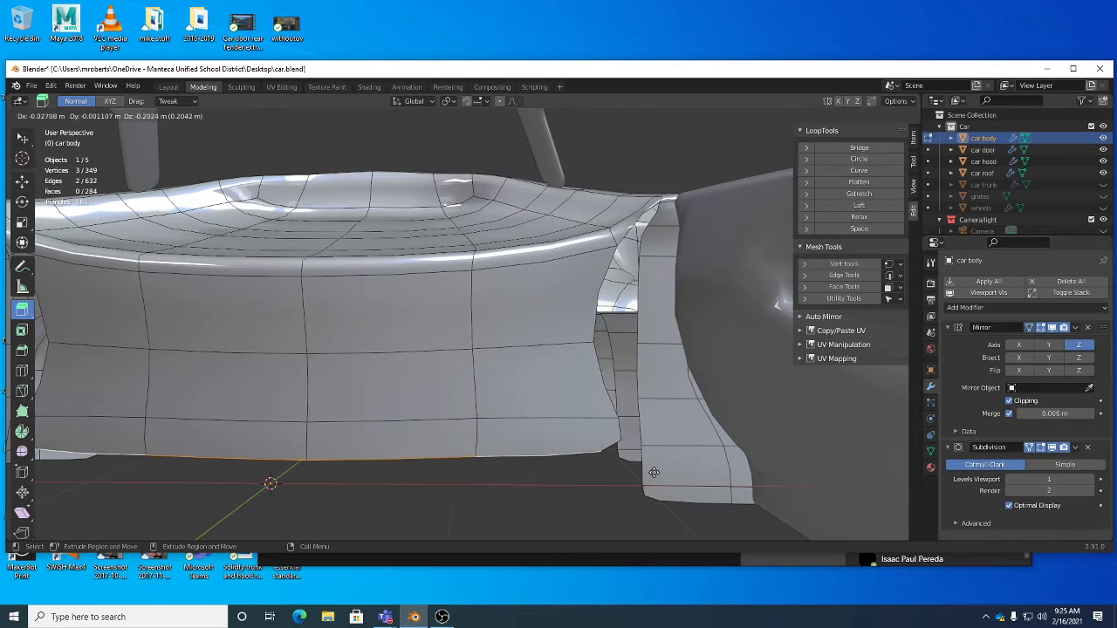
{"action": "left_click", "coordinate": [655, 467]}
{"action": "key", "text": "e"}
{"action": "left_click", "coordinate": [643, 499]}
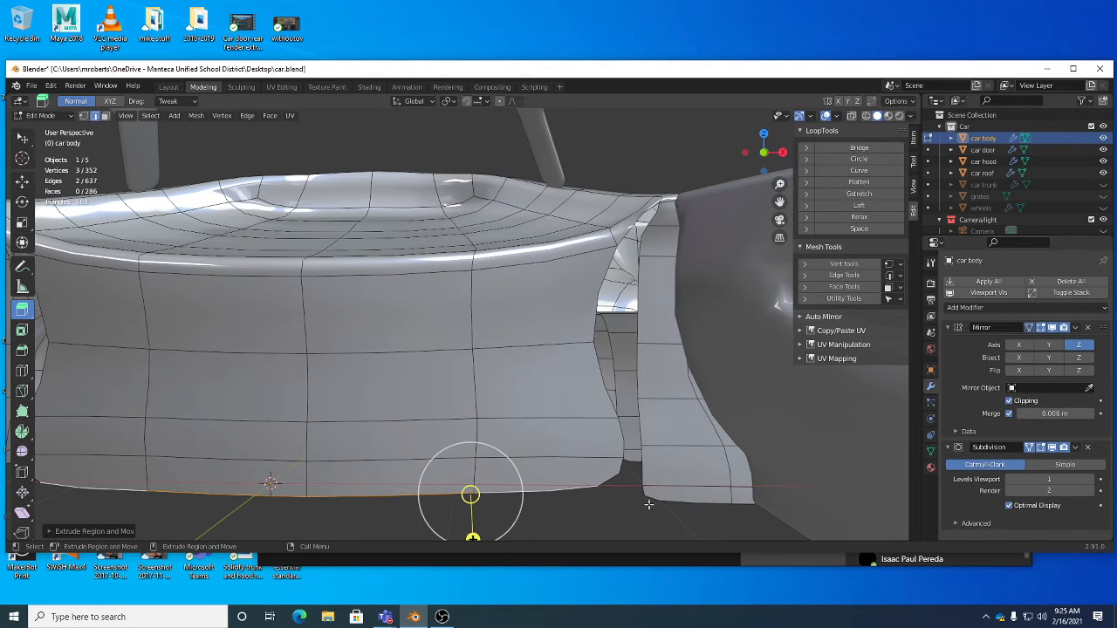
Adjust the front panel's newly extruded bottom edges with the Scale tool and move them slightly lower.
{"action": "middle_click_drag", "start_coordinate": [643, 499], "coordinate": [620, 456]}
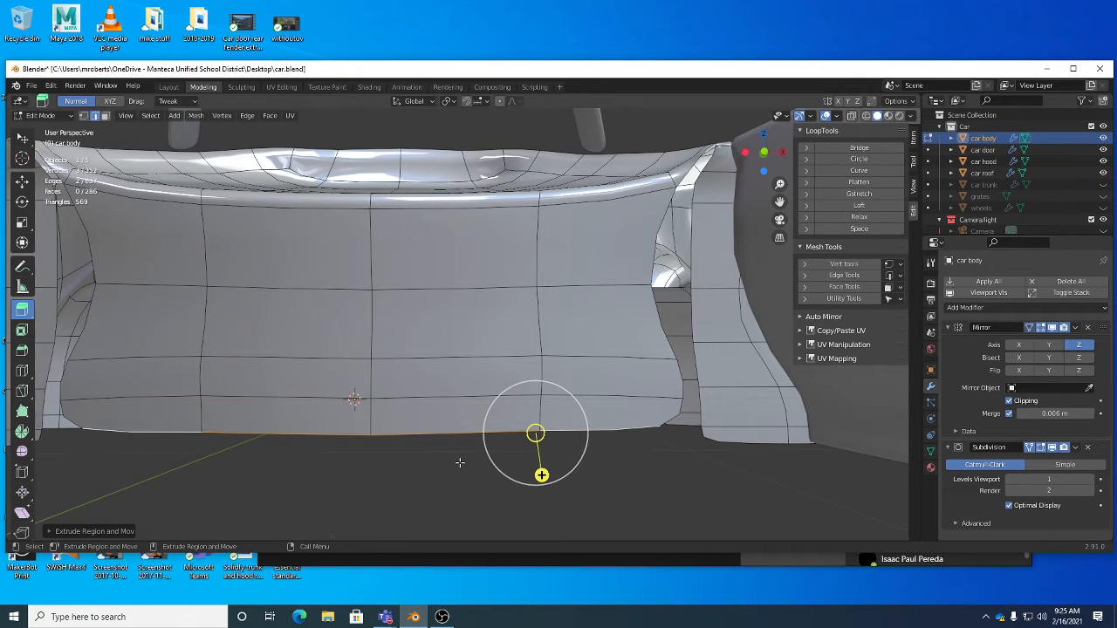
{"action": "right_click", "coordinate": [424, 472]}
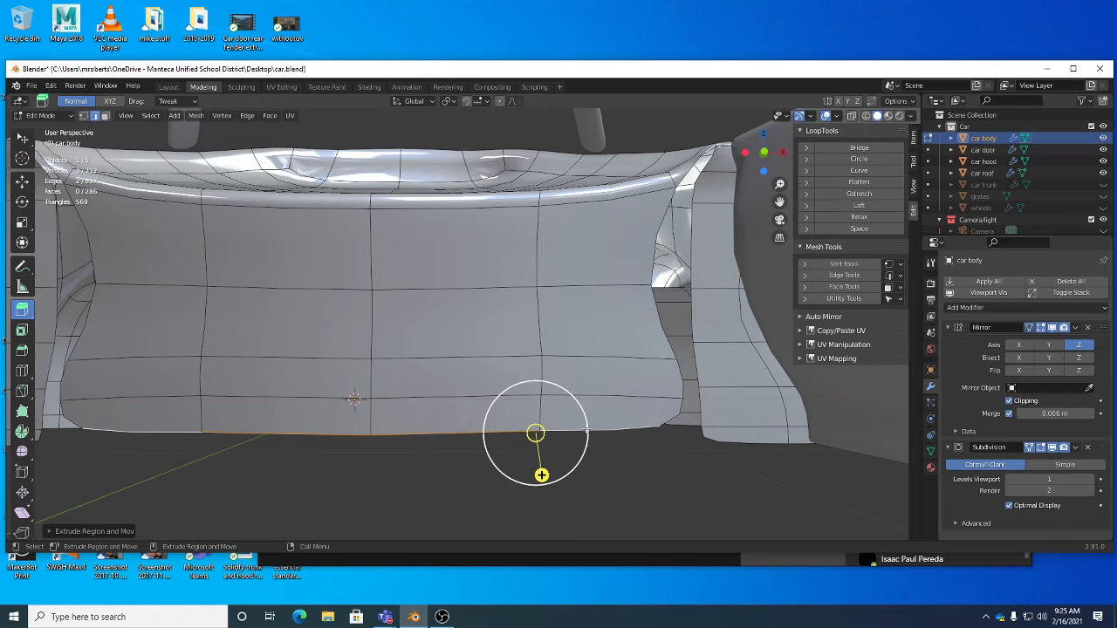
{"action": "key", "text": "shift+space"}
{"action": "key", "text": "s"}
{"action": "left_click_drag", "start_coordinate": [532, 388], "coordinate": [534, 428]}
{"action": "key", "text": "shift+space"}
{"action": "key", "text": "g"}
{"action": "left_click_drag", "start_coordinate": [640, 388], "coordinate": [641, 401]}
Select the horizontal edge row just above the panel's bottom and adjust its position slightly.
{"action": "left_click", "coordinate": [635, 398], "text": "alt"}
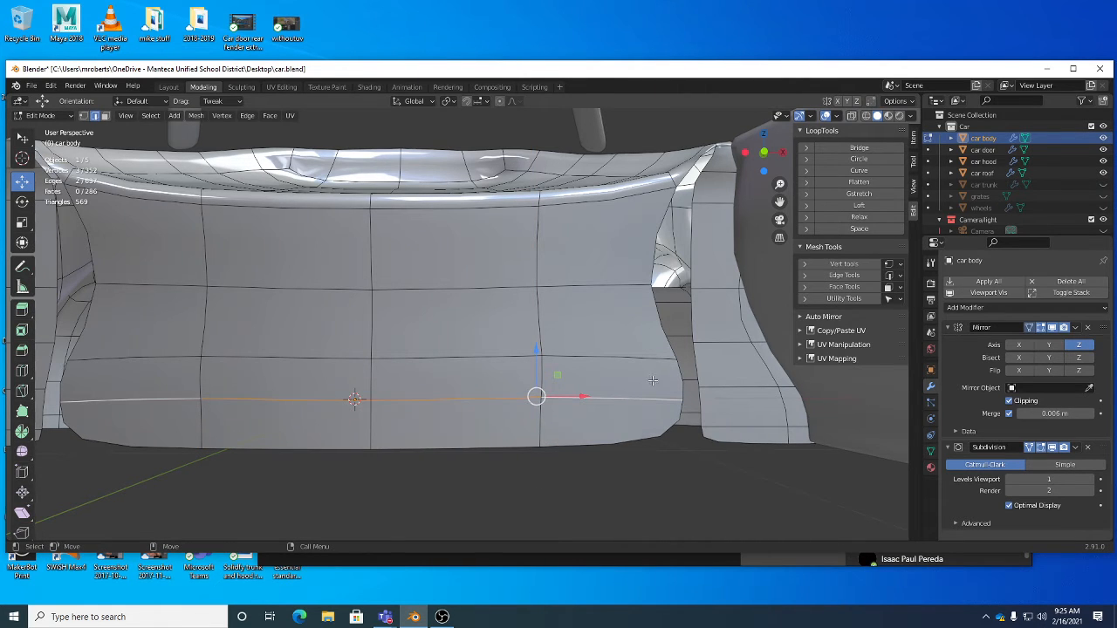
{"action": "mouse_move", "coordinate": [649, 384]}
{"action": "left_mouse_down"}
{"action": "mouse_move", "coordinate": [643, 413]}
{"action": "mouse_move", "coordinate": [531, 424]}
{"action": "mouse_move", "coordinate": [538, 367]}
{"action": "mouse_move", "coordinate": [636, 366]}
{"action": "mouse_move", "coordinate": [632, 380]}
{"action": "left_mouse_up"}
{"action": "middle_click_drag", "start_coordinate": [632, 380], "coordinate": [668, 417]}
Select the front panel's side boundary from its bottom corner edge to its upper edge using Shortest Path.
{"action": "left_click", "coordinate": [691, 431]}
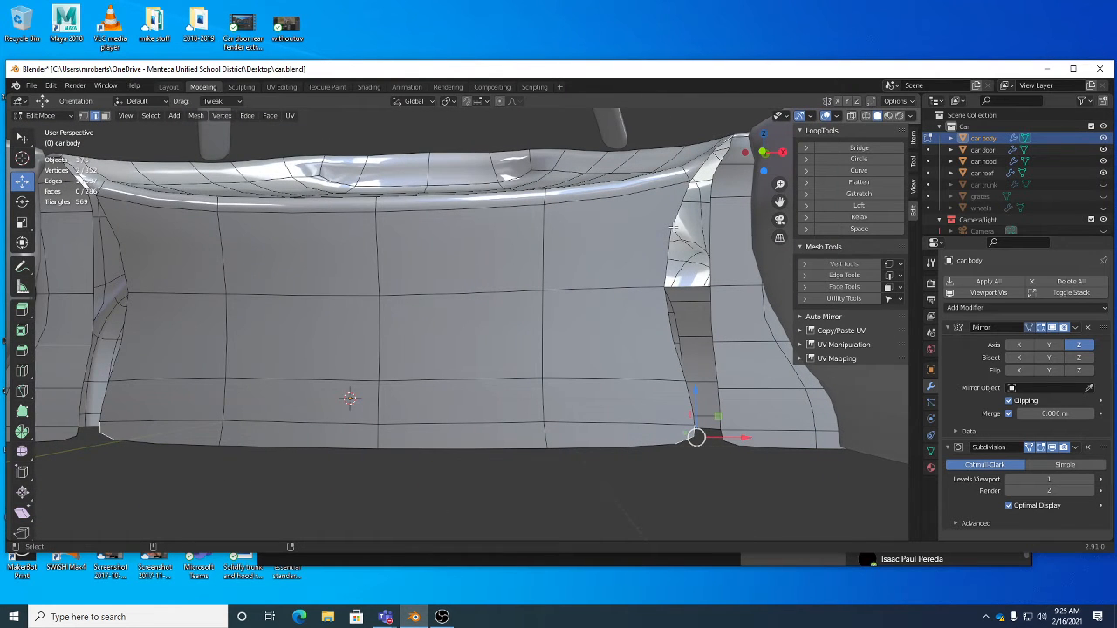
{"action": "left_click", "coordinate": [672, 229], "text": "ctrl"}
{"action": "middle_click_drag", "start_coordinate": [675, 225], "coordinate": [679, 351]}
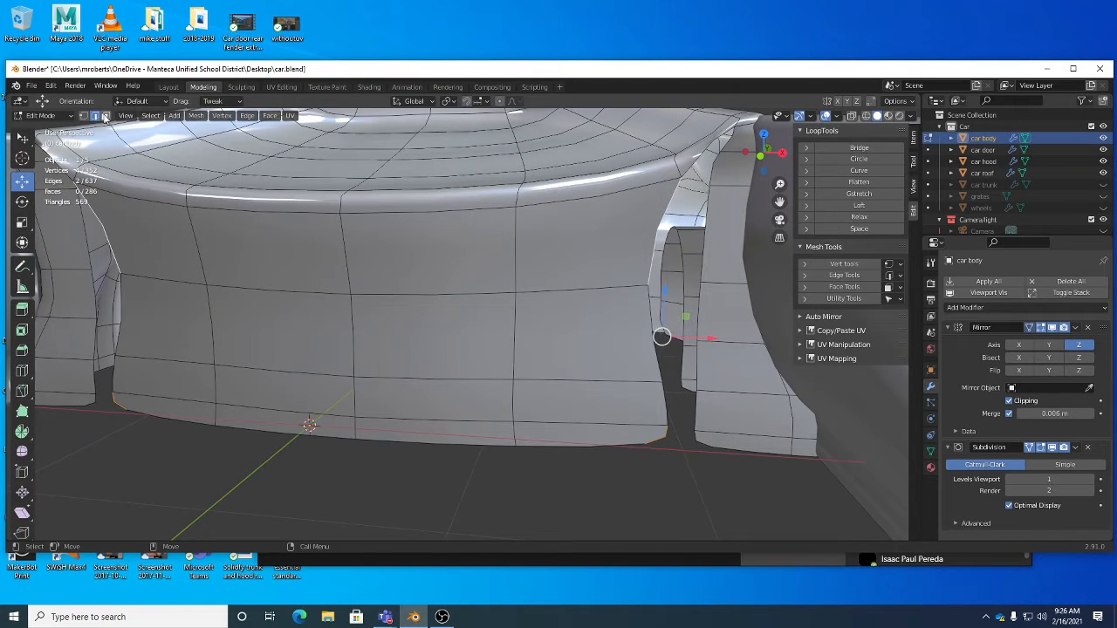
{"action": "left_click", "coordinate": [150, 115]}
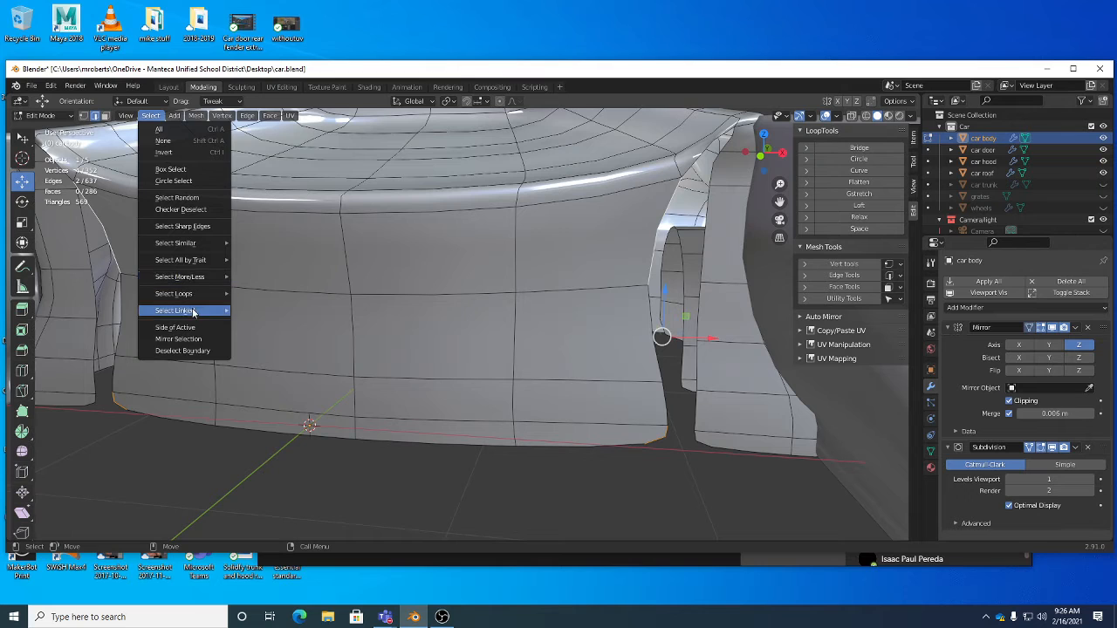
{"action": "mouse_move", "coordinate": [197, 311]}
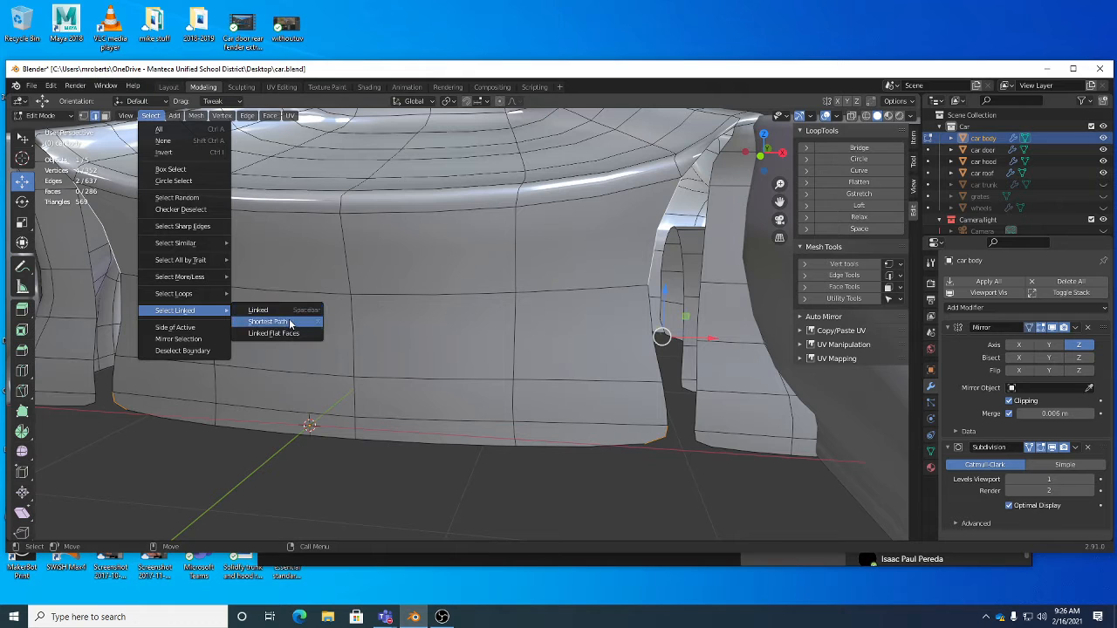
{"action": "left_click", "coordinate": [290, 326]}
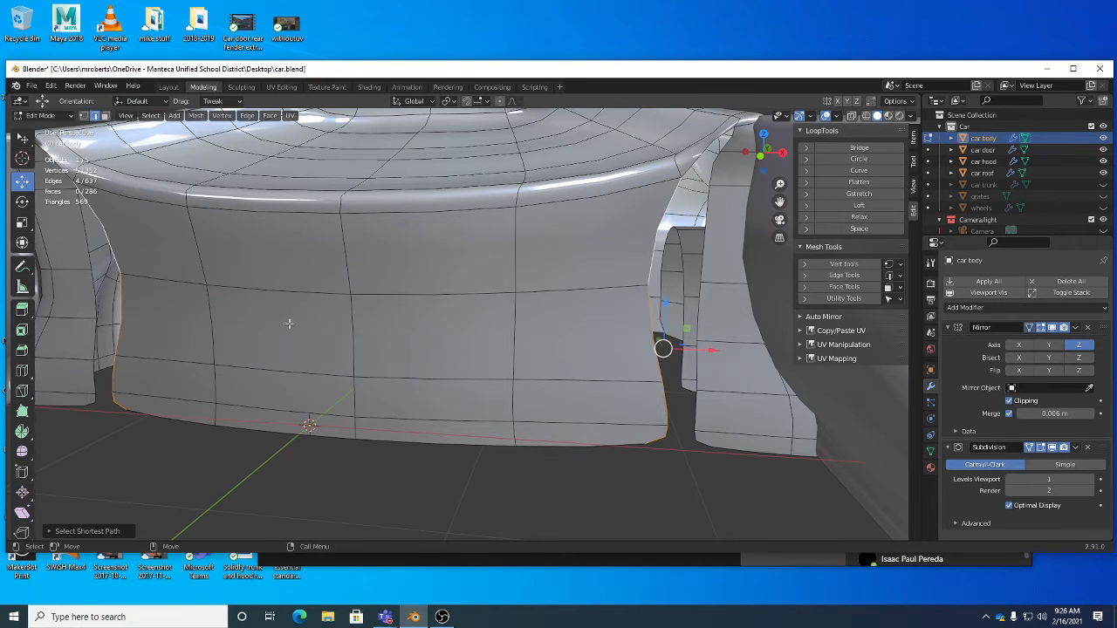
Add the facing door-frame edge path to the selection, try Bridge Edge Loops across the gap, and undo the bridge.
{"action": "left_click", "coordinate": [695, 437], "text": "shift"}
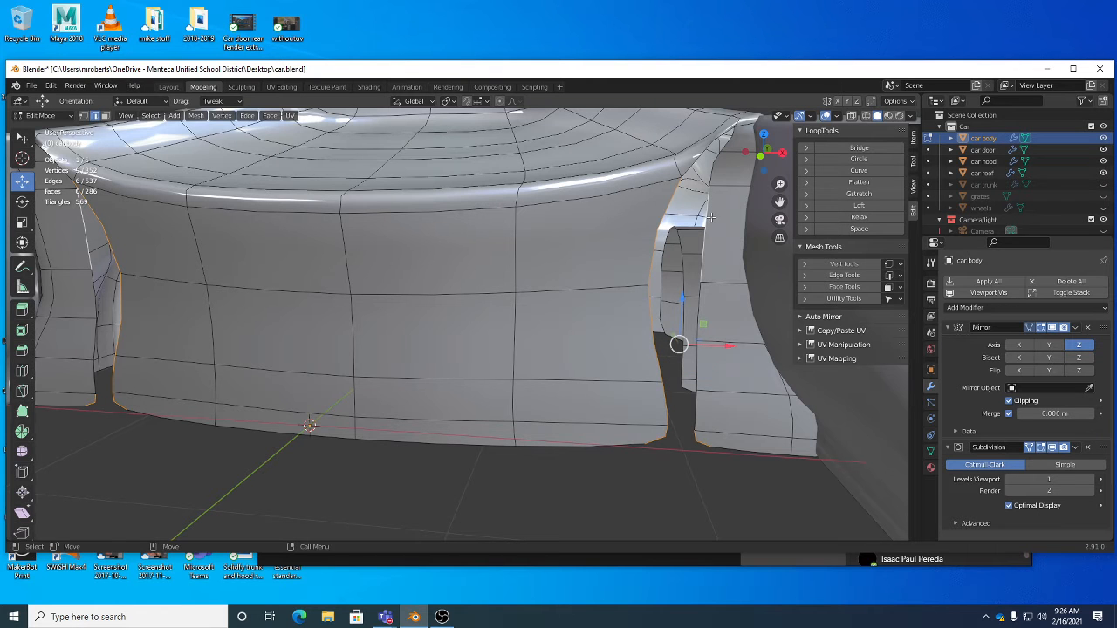
{"action": "scroll", "coordinate": [711, 227], "scroll_direction": "up", "scroll_amount": 3}
{"action": "scroll", "coordinate": [682, 271], "scroll_direction": "up", "scroll_amount": 1}
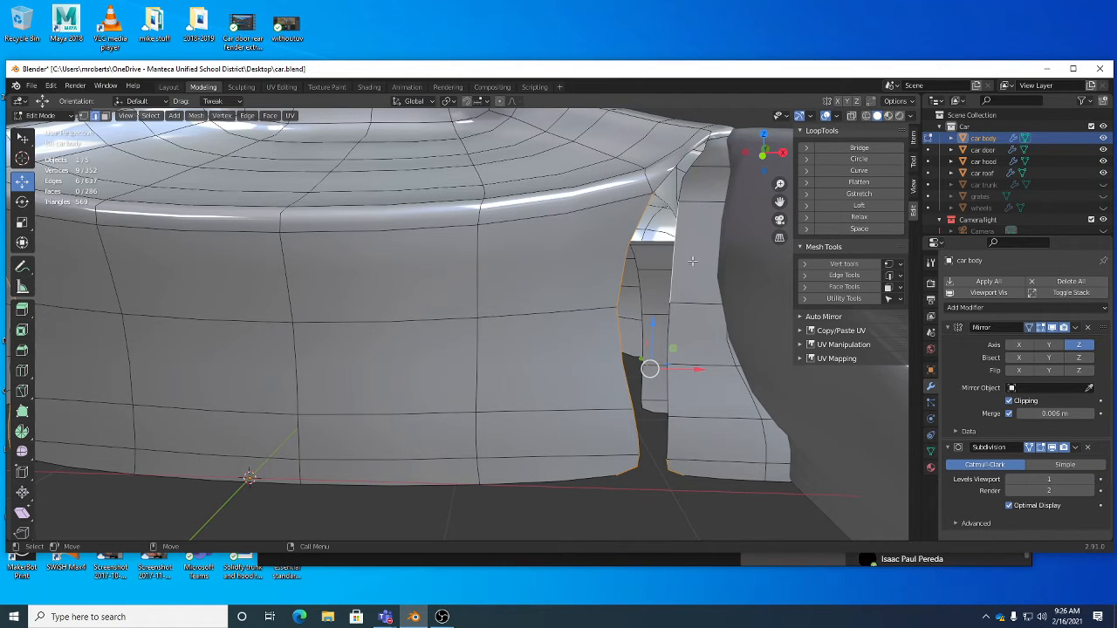
{"action": "left_click", "coordinate": [150, 115]}
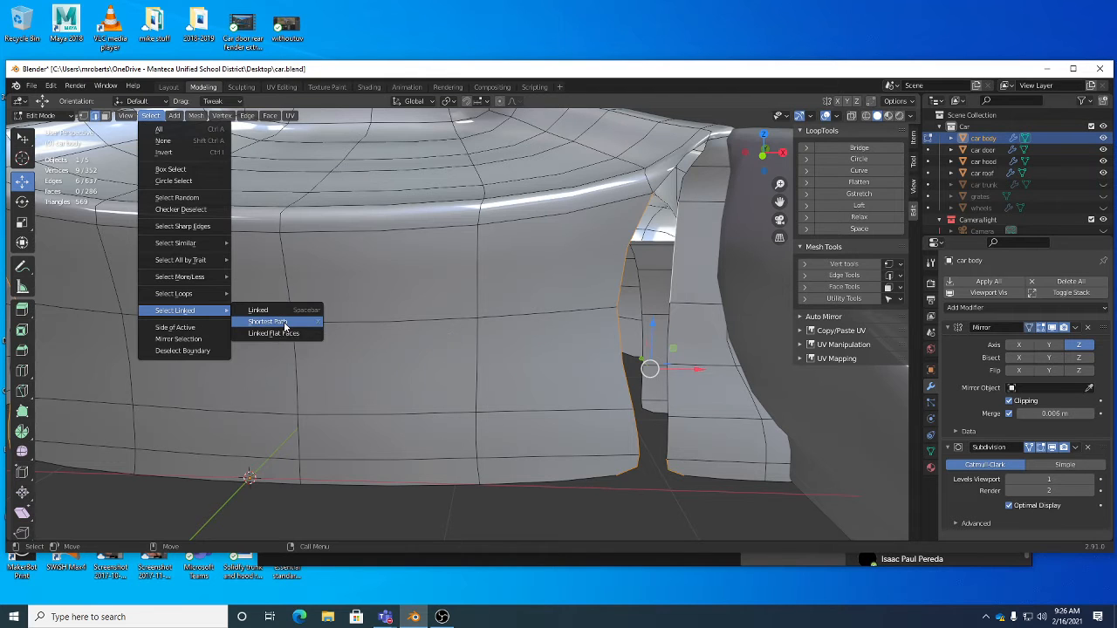
{"action": "left_click", "coordinate": [279, 322]}
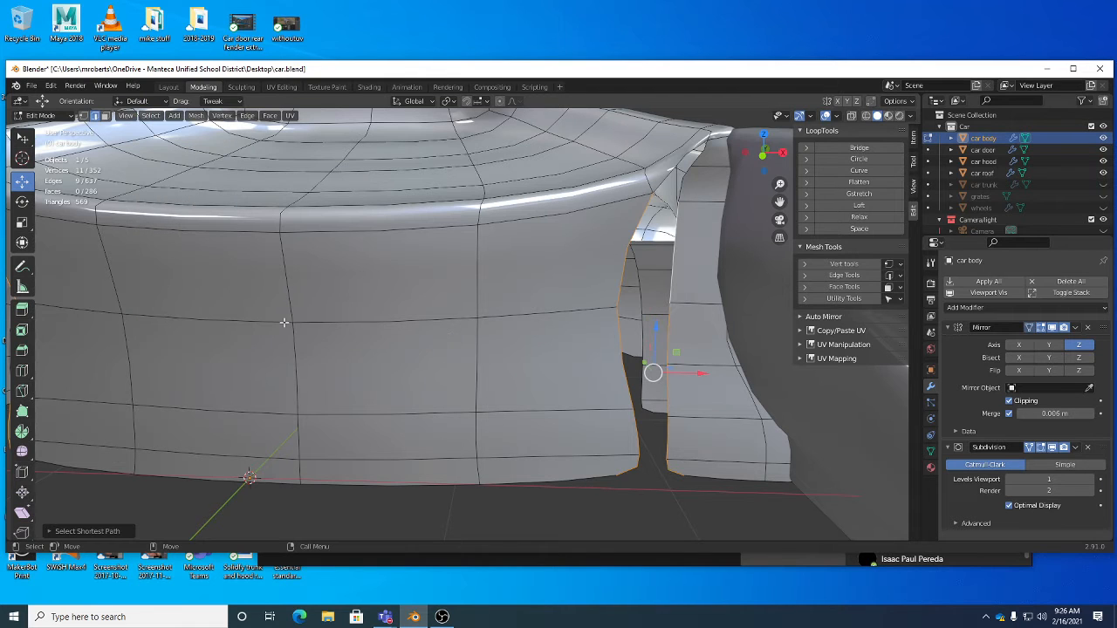
{"action": "right_click", "coordinate": [515, 260]}
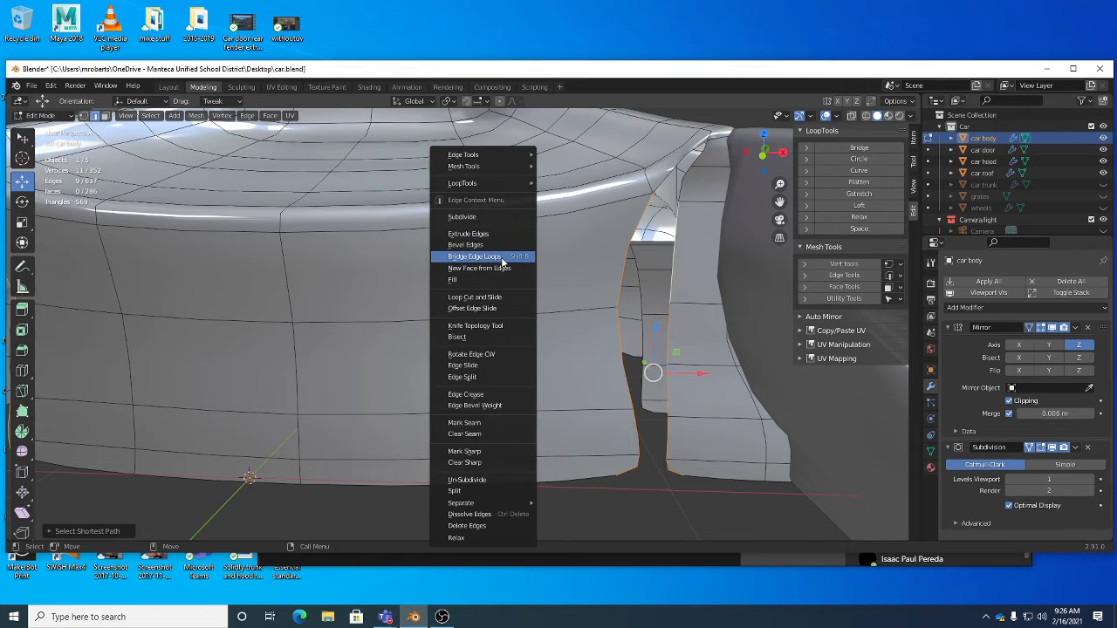
{"action": "left_click", "coordinate": [500, 261]}
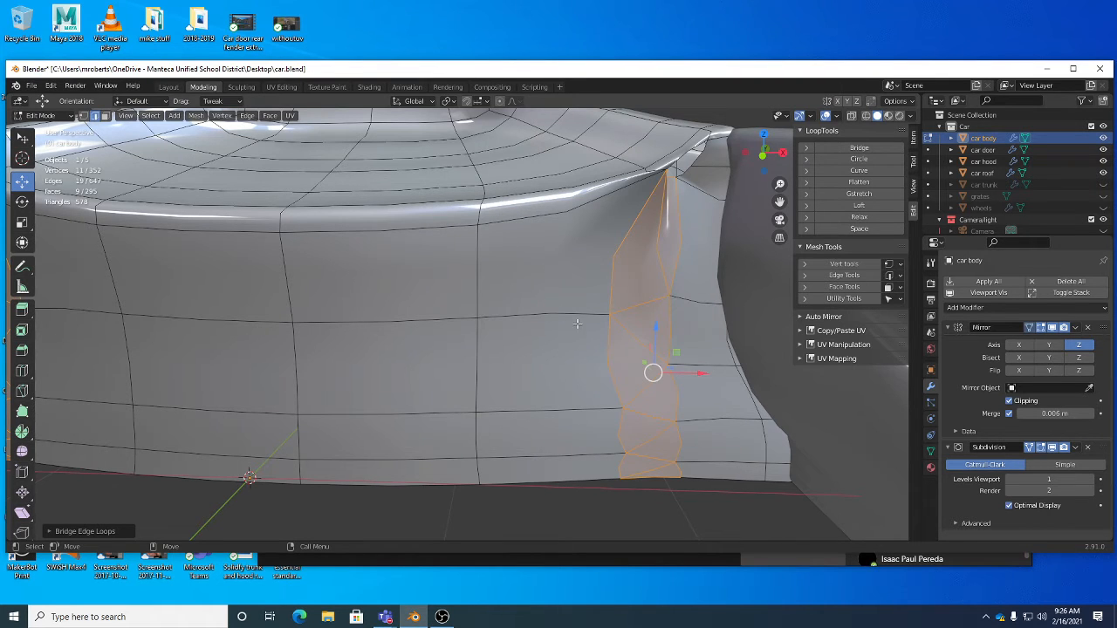
{"action": "middle_click_drag", "start_coordinate": [577, 324], "coordinate": [591, 303]}
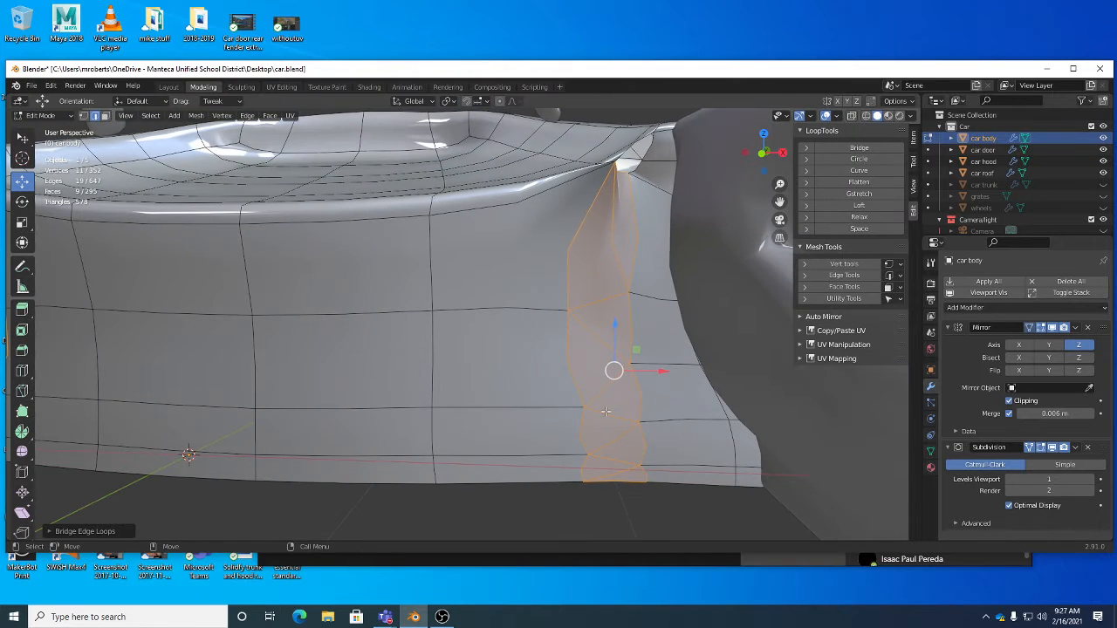
{"action": "key", "text": "ctrl+z"}
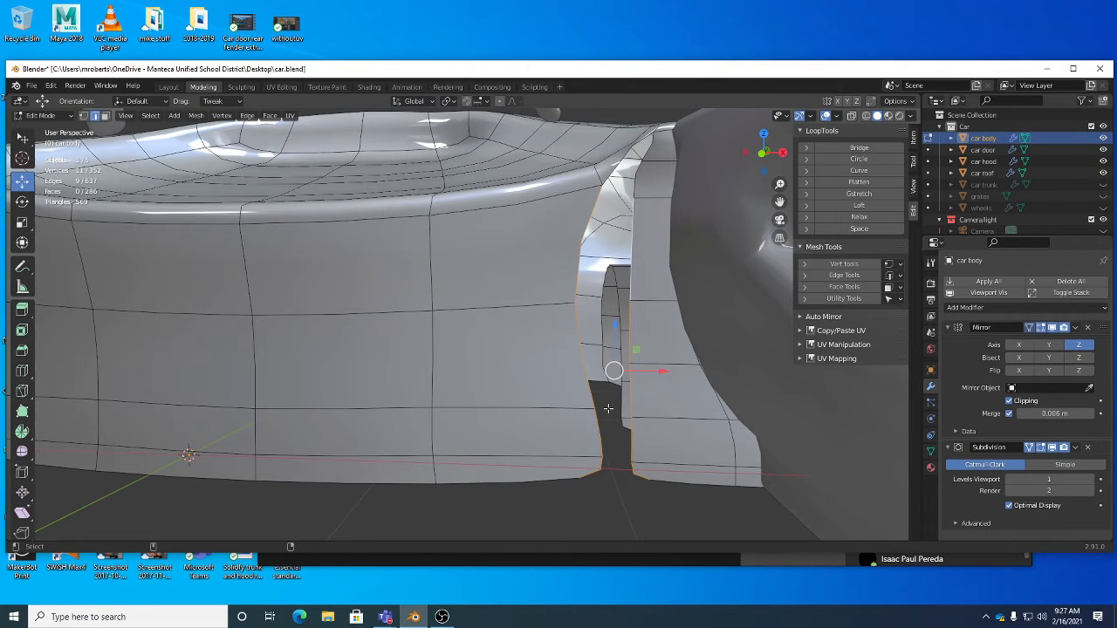
Add one horizontal loop cut across the front panel, in the face row just below its middle edge row.
{"action": "middle_click_drag", "start_coordinate": [609, 408], "coordinate": [626, 479]}
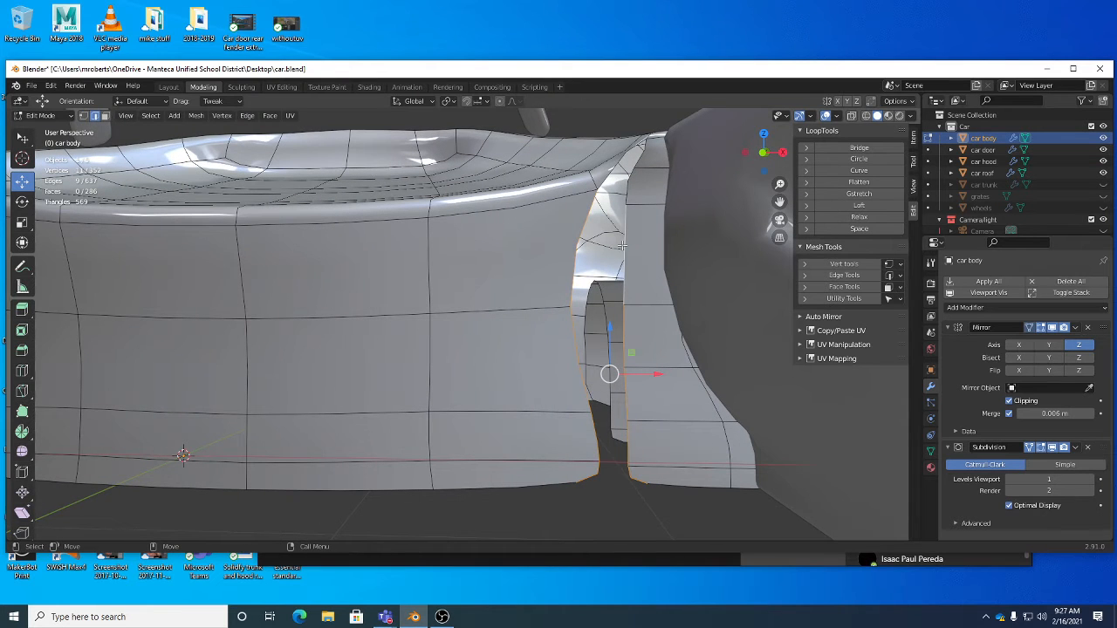
{"action": "left_click", "coordinate": [602, 509]}
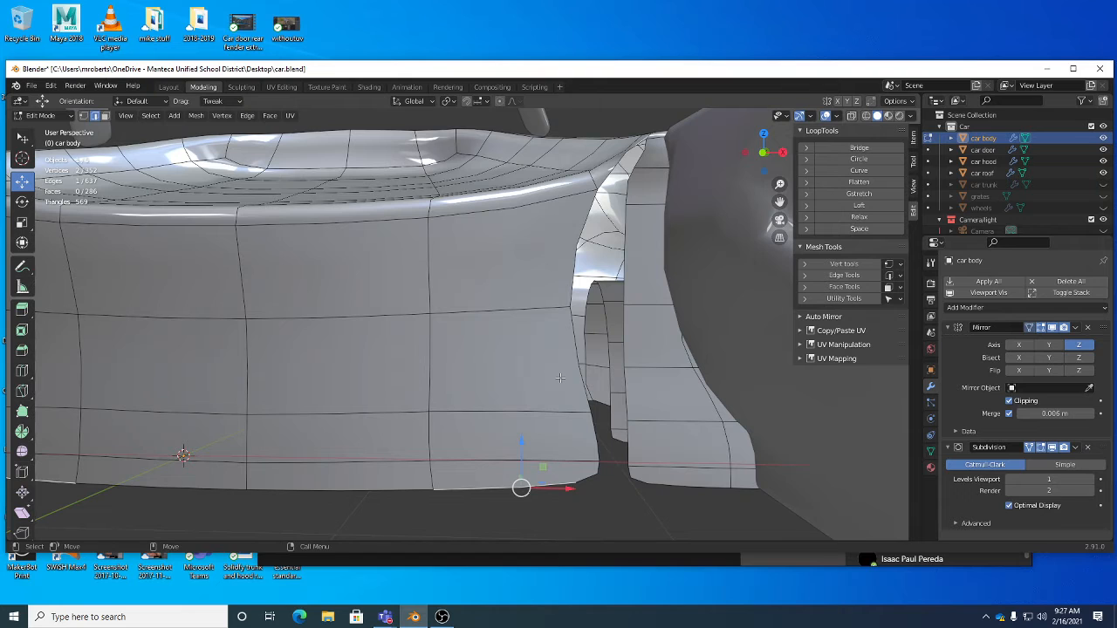
{"action": "key", "text": "ctrl+r"}
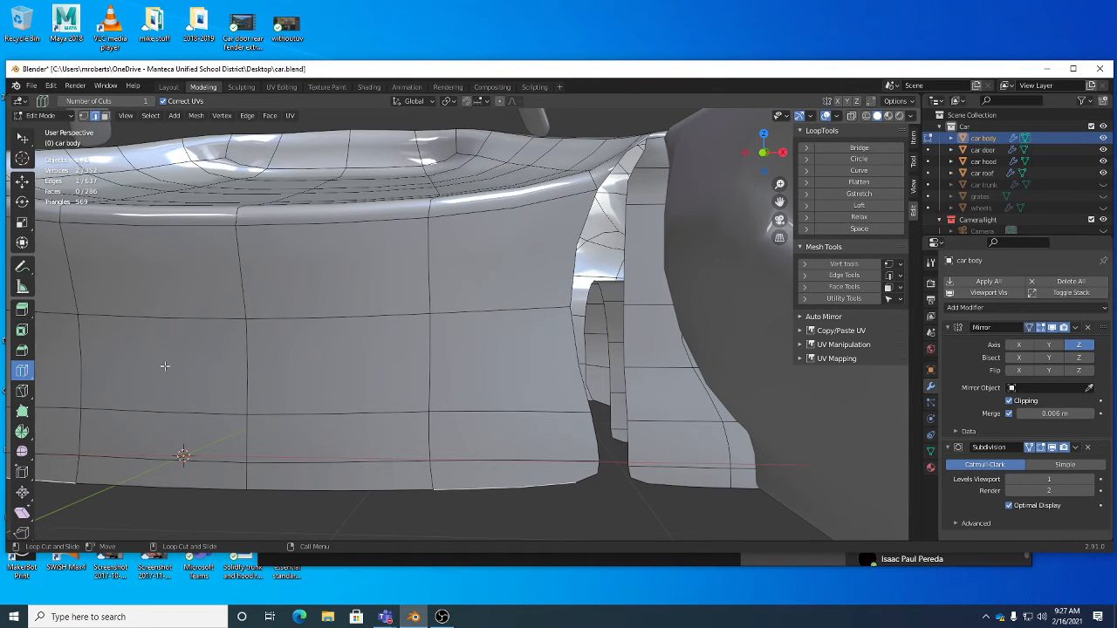
{"action": "left_click", "coordinate": [412, 368]}
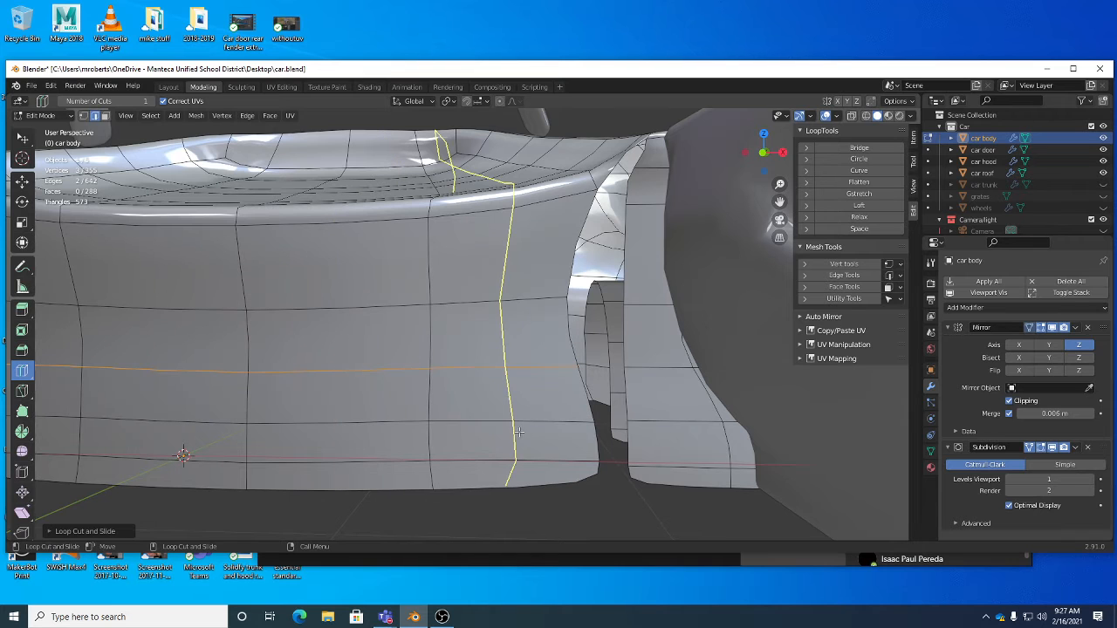
Select the panel's side edge path and the facing door-frame edge path, and close the gap with Bridge Edge Loops.
{"action": "key", "text": "w"}
{"action": "middle_click_drag", "start_coordinate": [561, 456], "coordinate": [625, 514]}
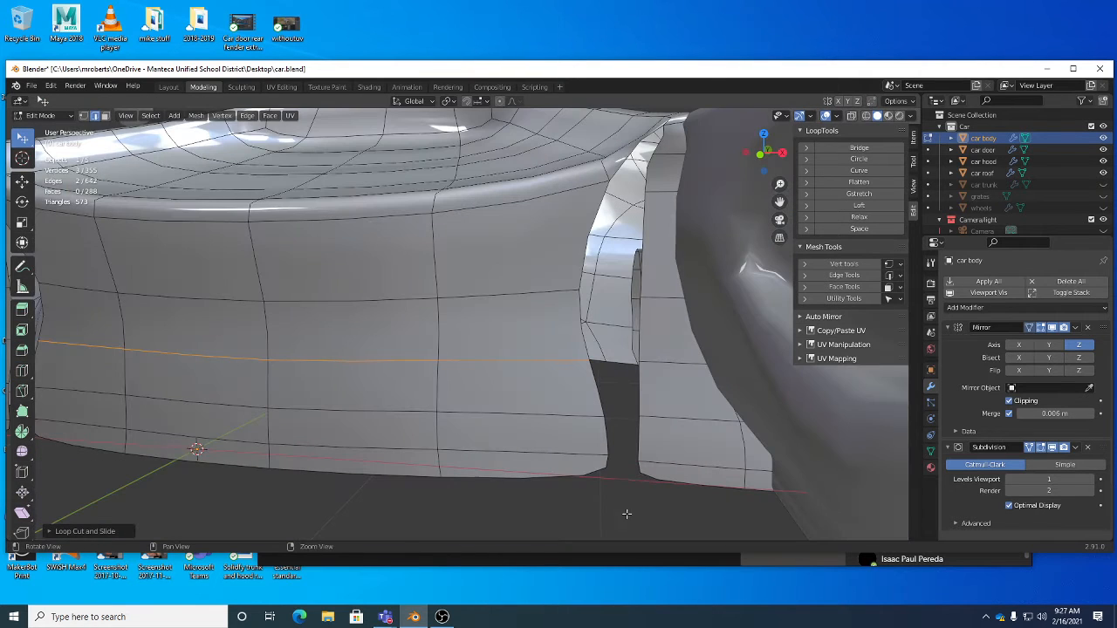
{"action": "left_click", "coordinate": [603, 344]}
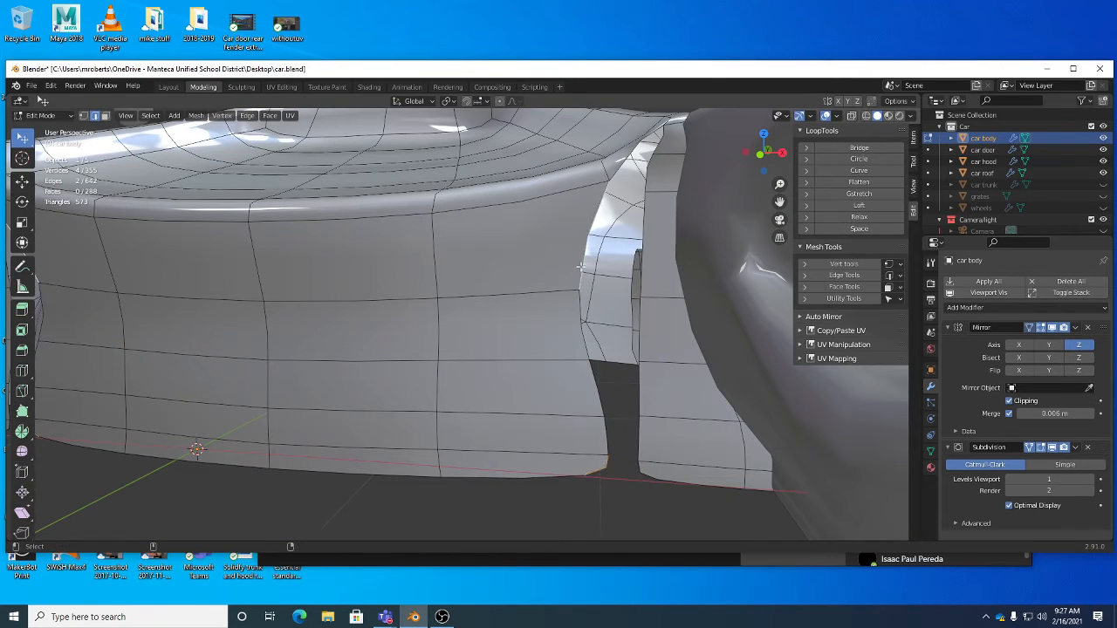
{"action": "left_click", "coordinate": [639, 299], "text": "ctrl"}
{"action": "left_click", "coordinate": [647, 266]}
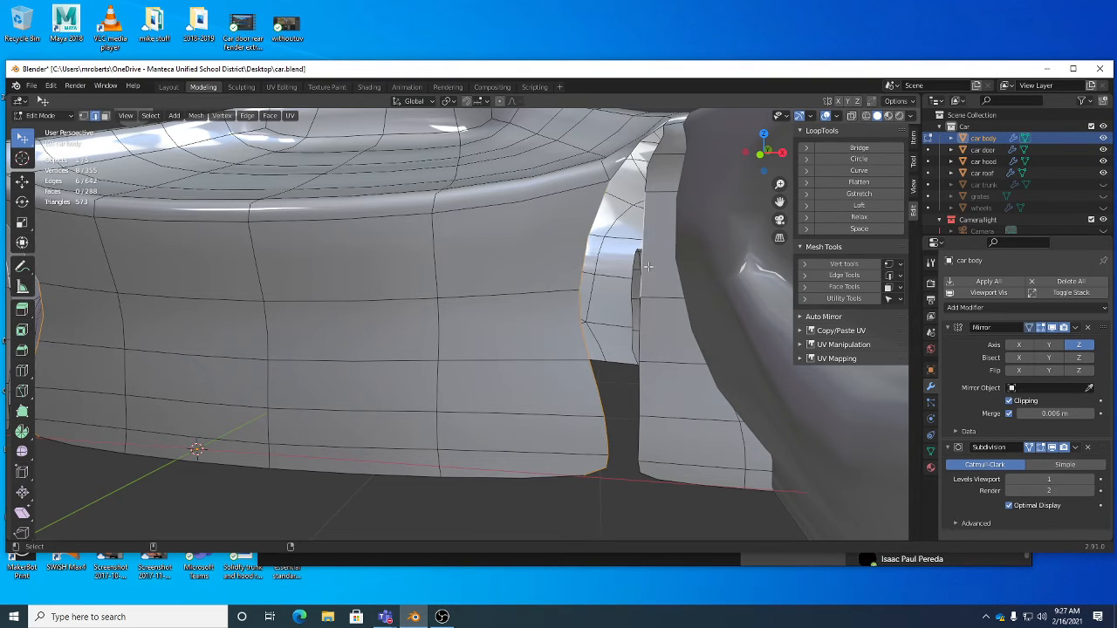
{"action": "left_click", "coordinate": [647, 473], "text": "ctrl"}
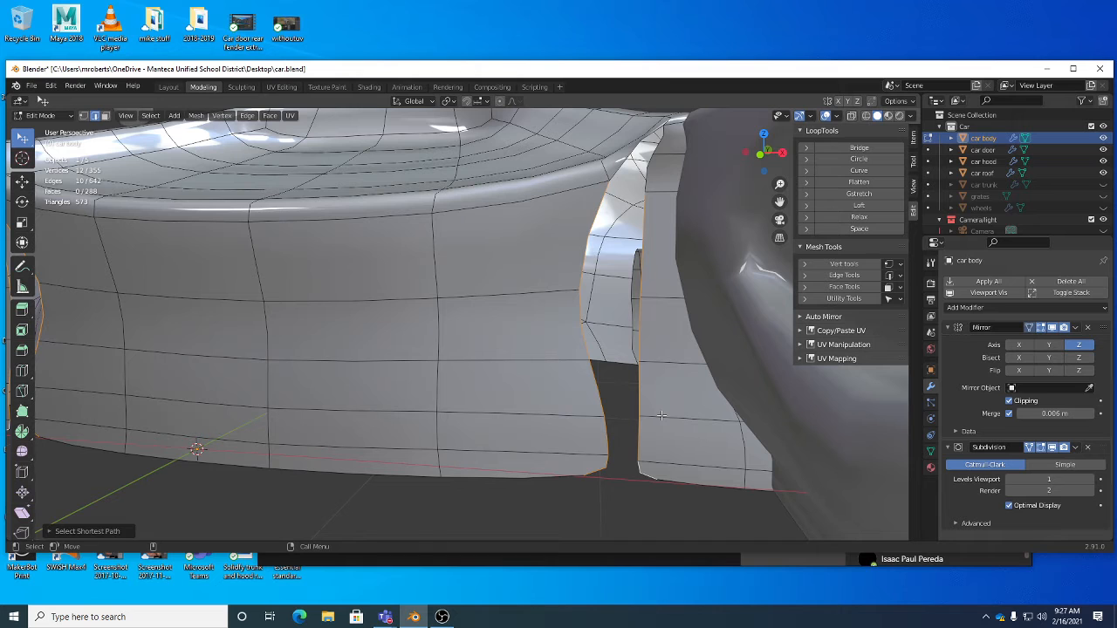
{"action": "right_click", "coordinate": [665, 395]}
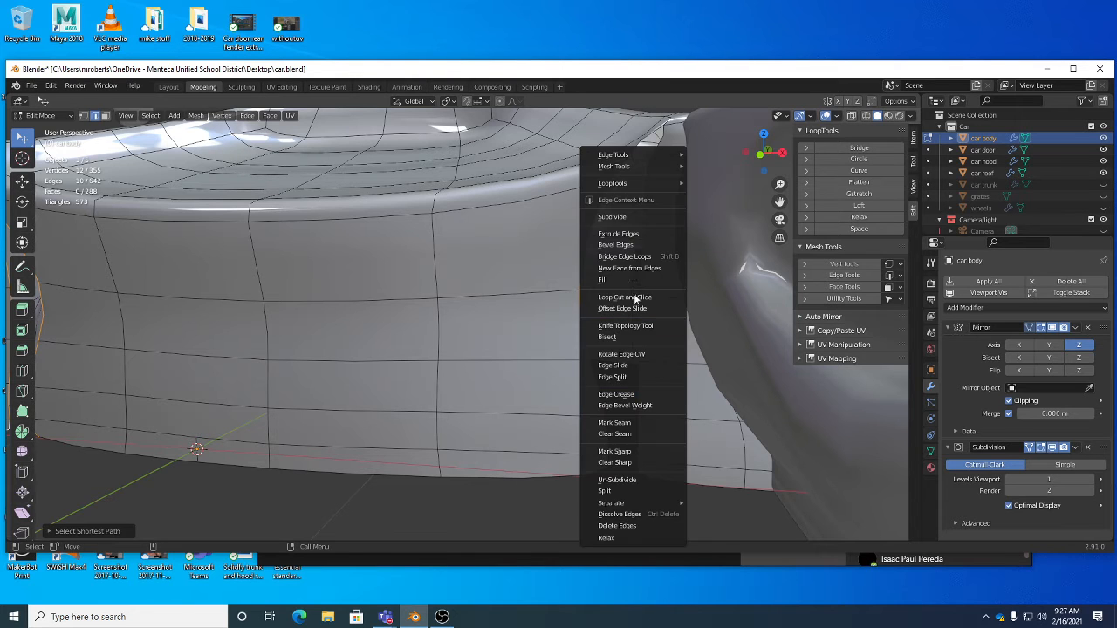
{"action": "left_click", "coordinate": [625, 257]}
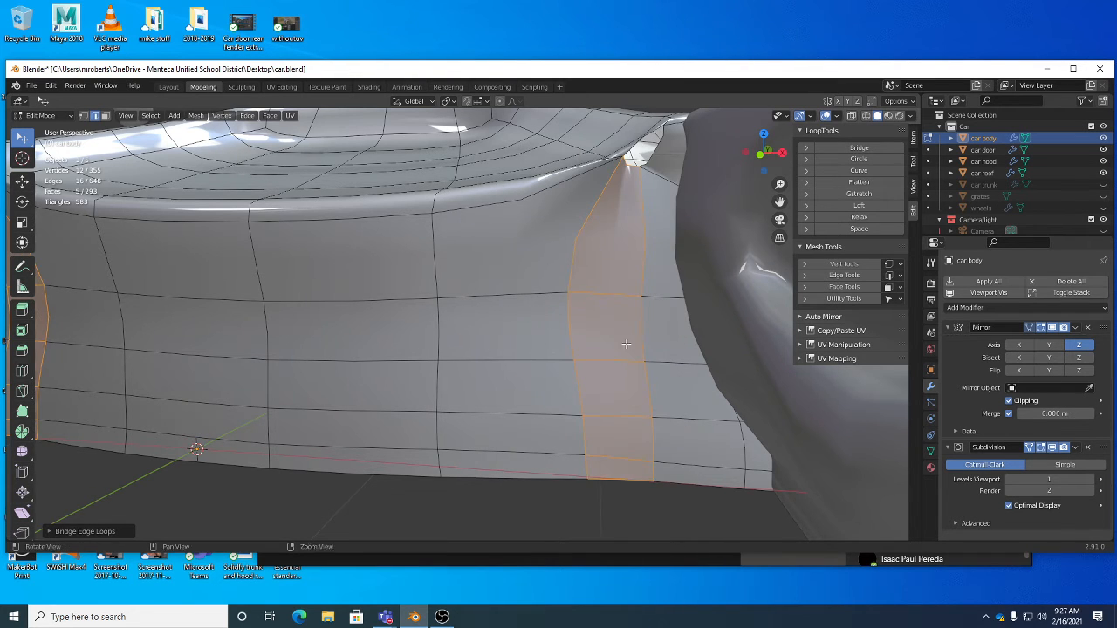
Select the edges around the small gap at the panel's upper side corner and fill it with a new face.
{"action": "middle_click_drag", "start_coordinate": [636, 328], "coordinate": [600, 262]}
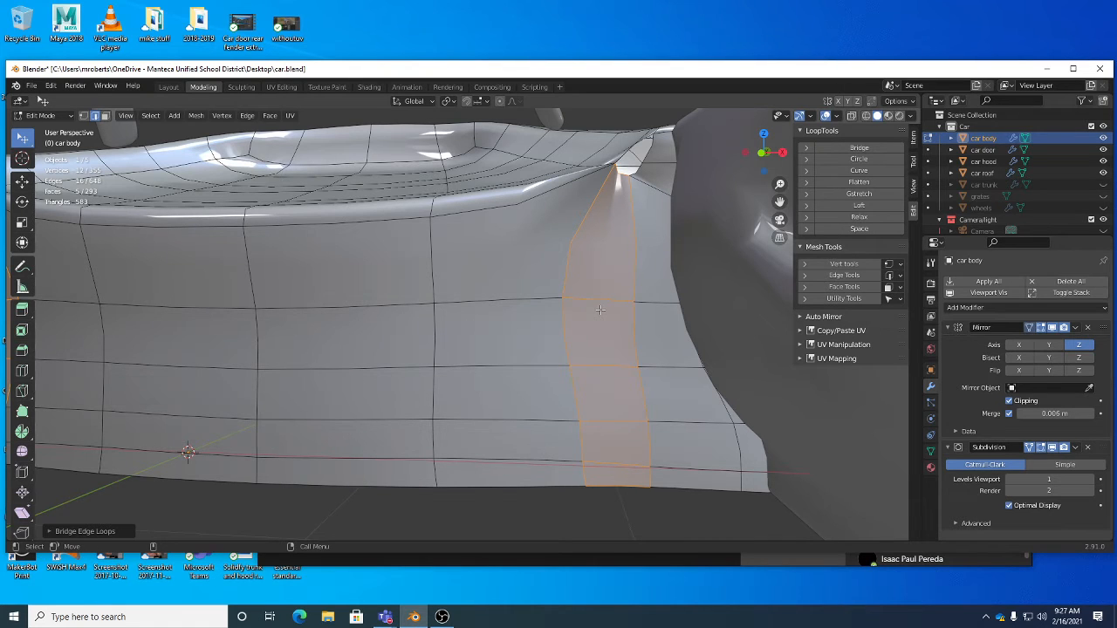
{"action": "left_click", "coordinate": [650, 150]}
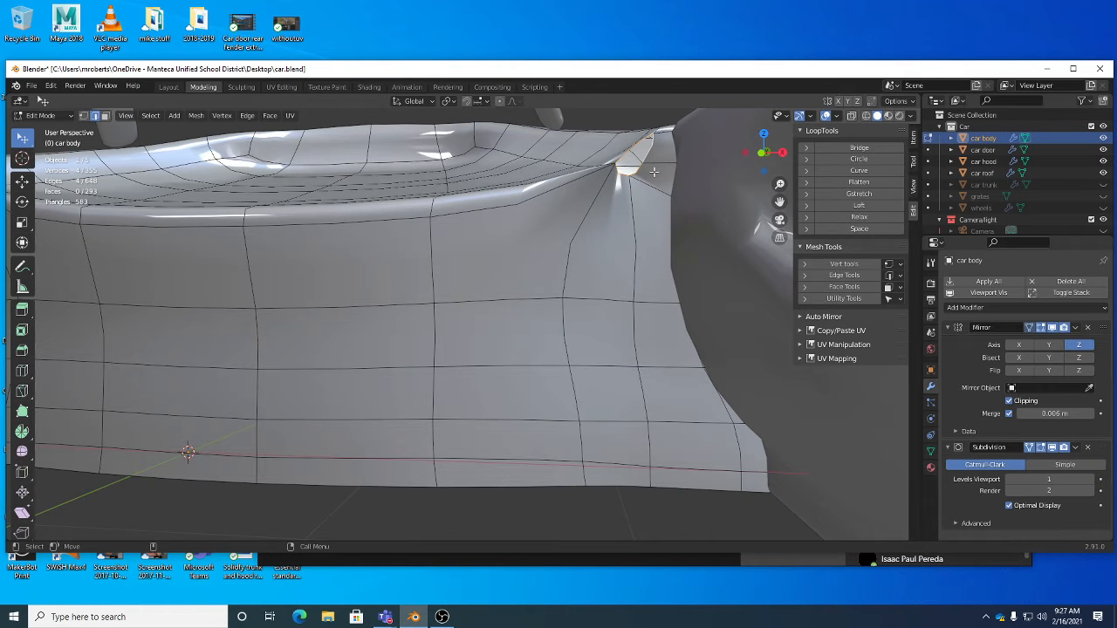
{"action": "right_click", "coordinate": [653, 171]}
{"action": "left_click", "coordinate": [648, 204]}
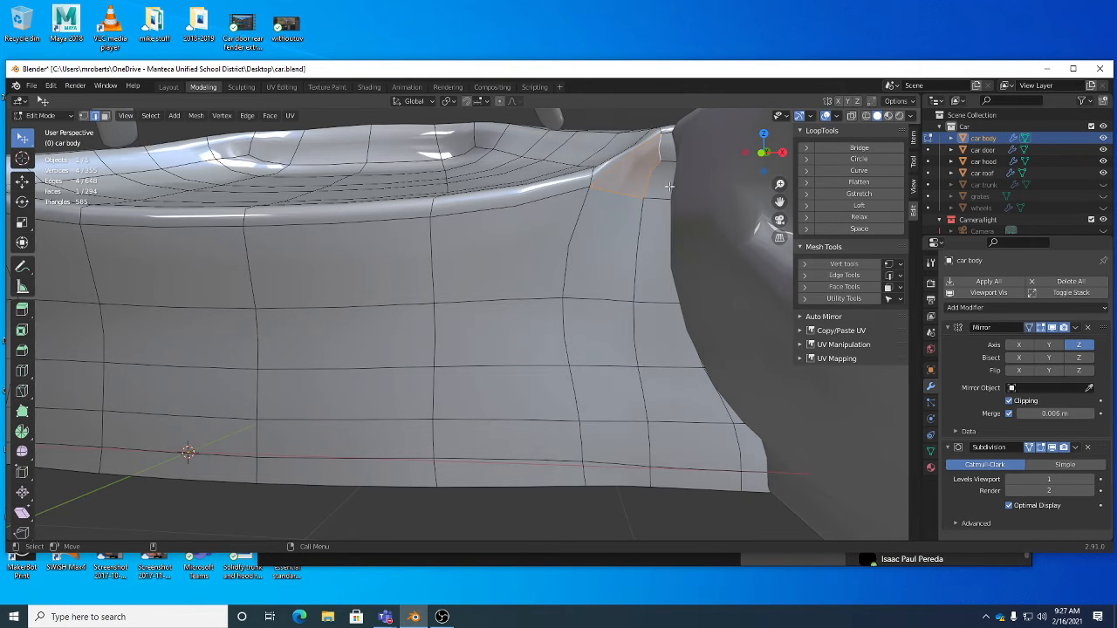
Even out the mesh beside the bridged strip by moving the horizontal edges of the adjacent face column toward the door frame.
{"action": "middle_click_drag", "start_coordinate": [658, 192], "coordinate": [524, 269]}
{"action": "left_click", "coordinate": [672, 255]}
{"action": "key", "text": "g"}
{"action": "left_click", "coordinate": [687, 272]}
{"action": "left_click_drag", "start_coordinate": [510, 293], "coordinate": [532, 295]}
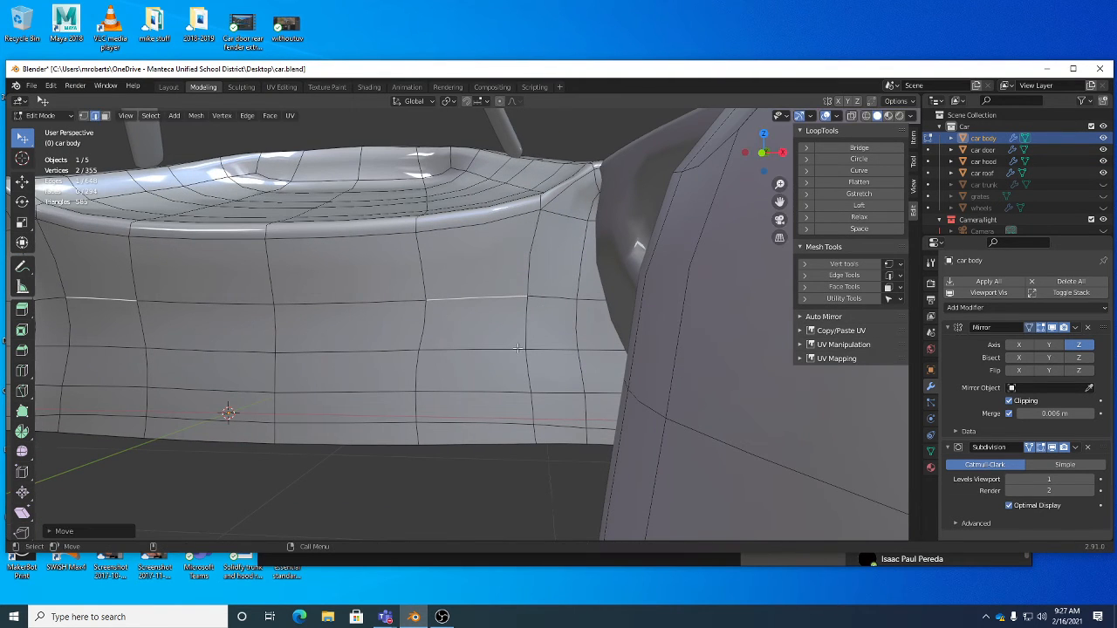
{"action": "left_click_drag", "start_coordinate": [510, 350], "coordinate": [516, 352]}
{"action": "left_click_drag", "start_coordinate": [491, 394], "coordinate": [514, 436]}
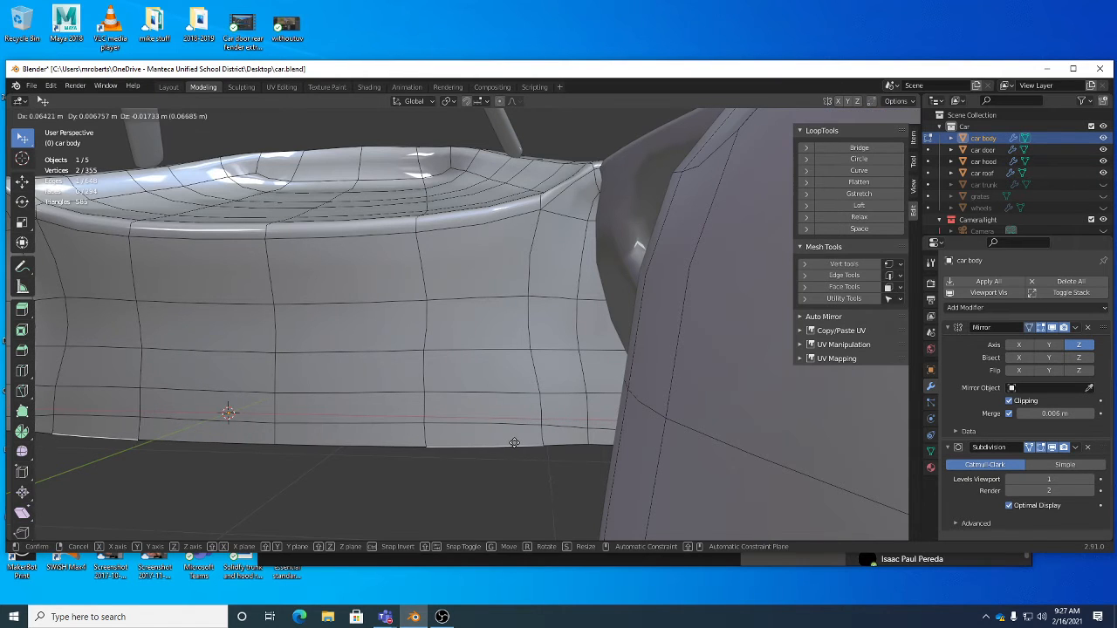
{"action": "middle_click_drag", "start_coordinate": [514, 436], "coordinate": [572, 417]}
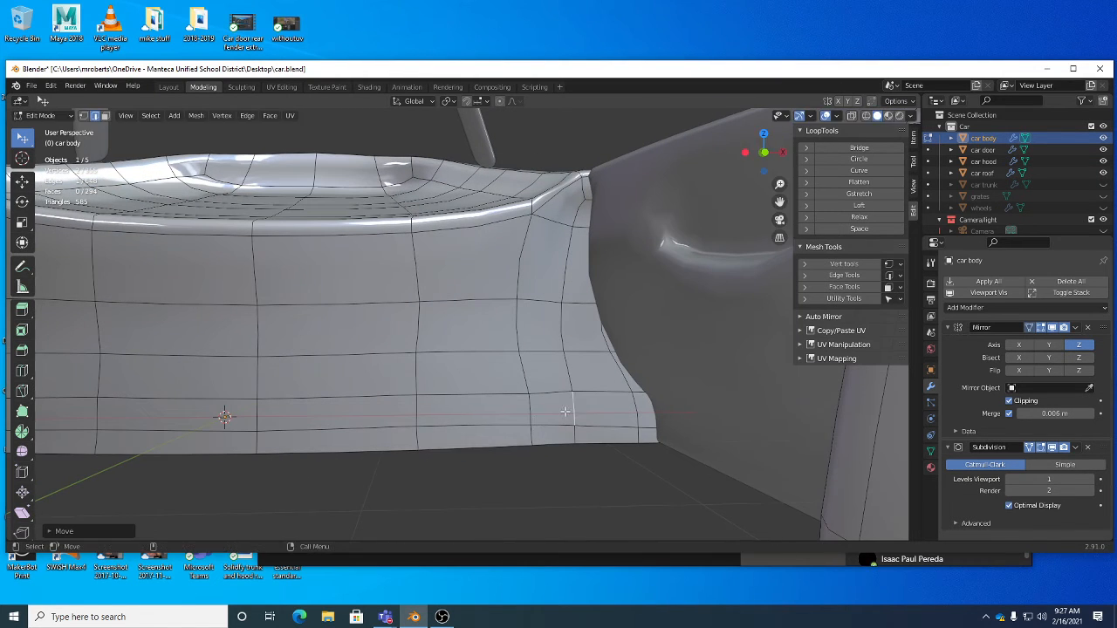
{"action": "left_click_drag", "start_coordinate": [503, 417], "coordinate": [502, 424]}
{"action": "left_click", "coordinate": [494, 395]}
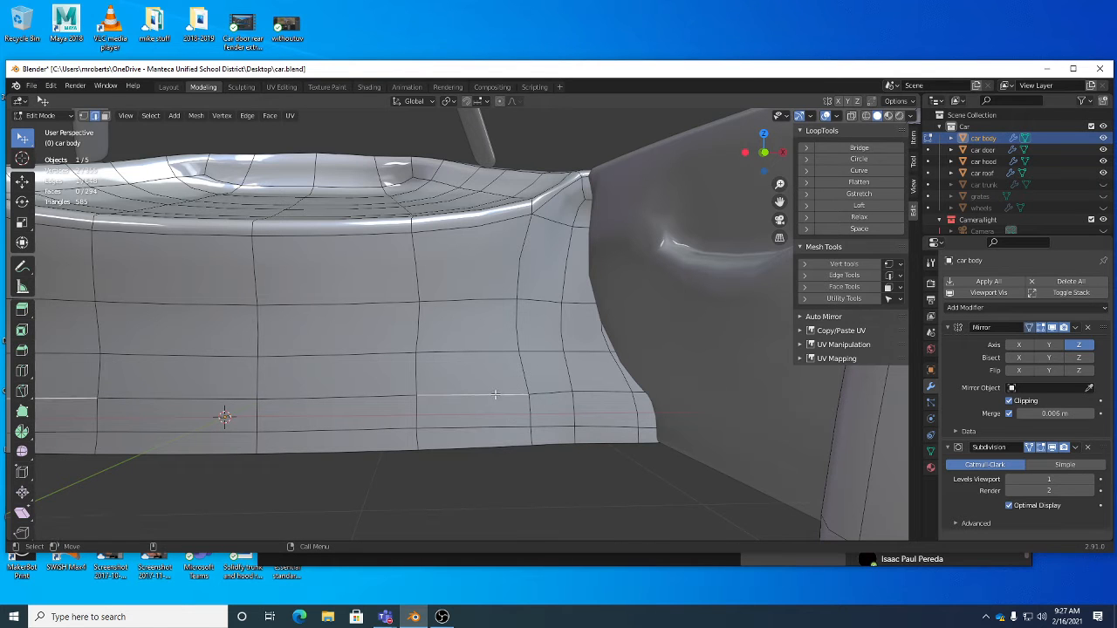
Reposition a single vertex on the panel's side and save the file.
{"action": "left_click", "coordinate": [522, 330]}
{"action": "middle_click_drag", "start_coordinate": [522, 329], "coordinate": [539, 309]}
{"action": "key", "text": "1"}
{"action": "key", "text": "g"}
{"action": "left_click", "coordinate": [412, 298]}
{"action": "scroll", "coordinate": [503, 327], "scroll_direction": "down", "scroll_amount": 6}
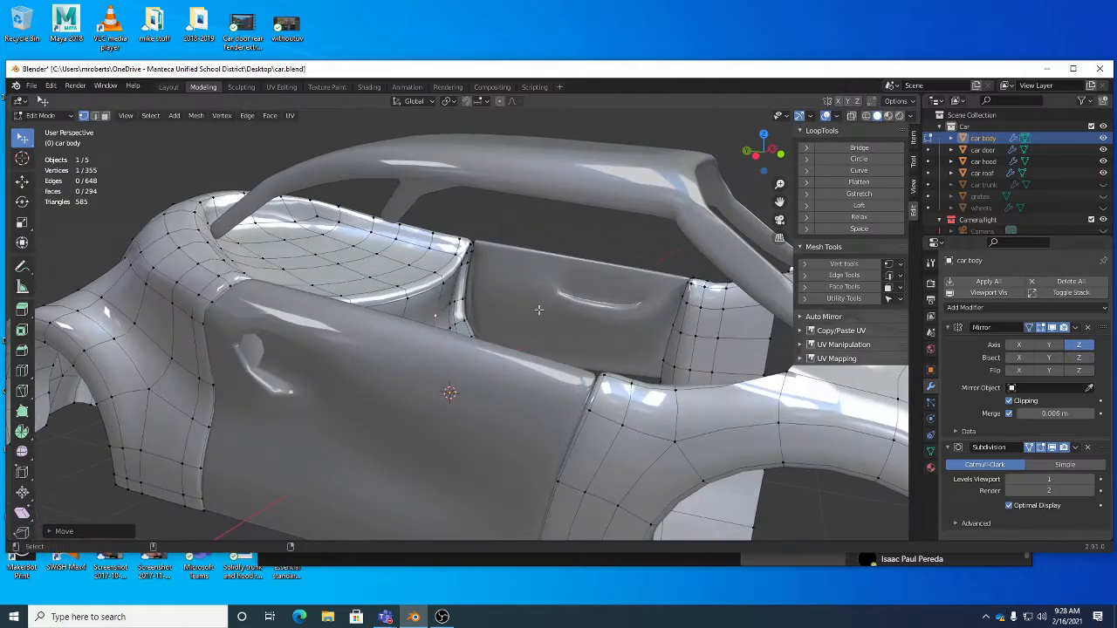
{"action": "key", "text": "ctrl+s"}
Try extruding the body edge at the base of the windshield pillar beside the hood corner, and undo it.
{"action": "middle_click_drag", "start_coordinate": [651, 331], "coordinate": [416, 296]}
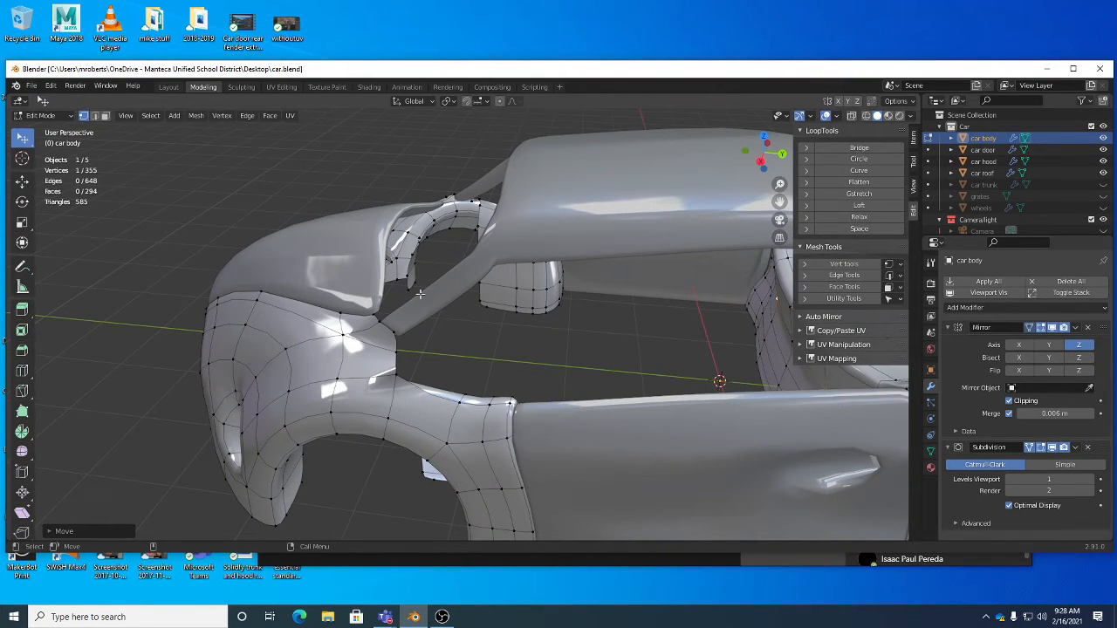
{"action": "middle_click_drag", "start_coordinate": [523, 315], "coordinate": [506, 291]}
{"action": "key", "text": "2"}
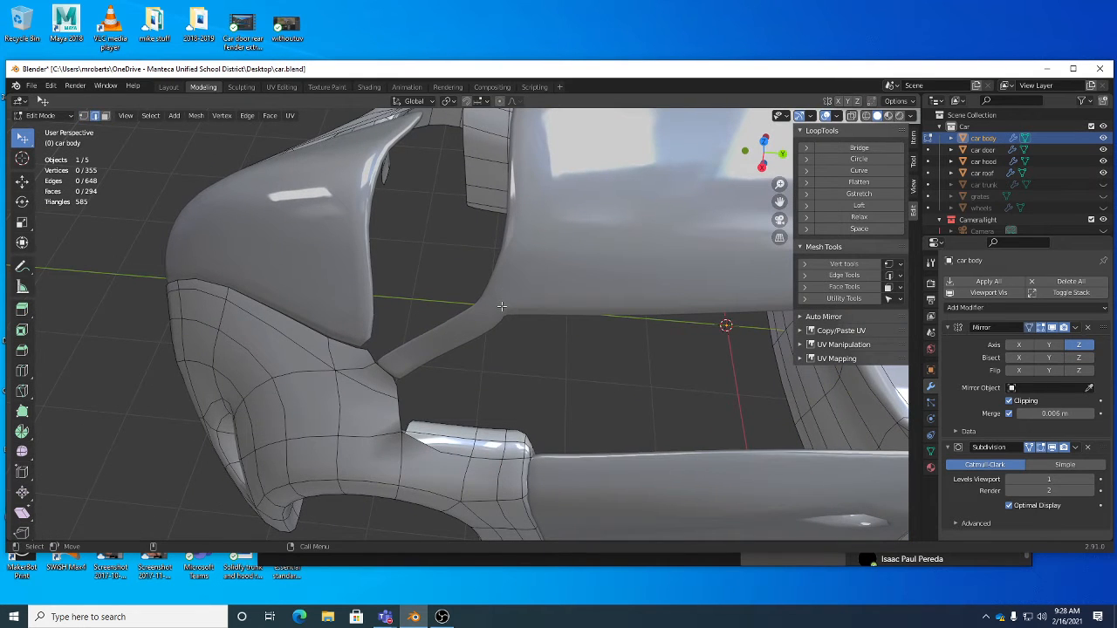
{"action": "middle_click_drag", "start_coordinate": [374, 355], "coordinate": [531, 384]}
{"action": "key", "text": "shift+space"}
{"action": "key", "text": "e"}
{"action": "key", "text": "e"}
{"action": "left_click", "coordinate": [554, 391]}
{"action": "key", "text": "ctrl+z"}
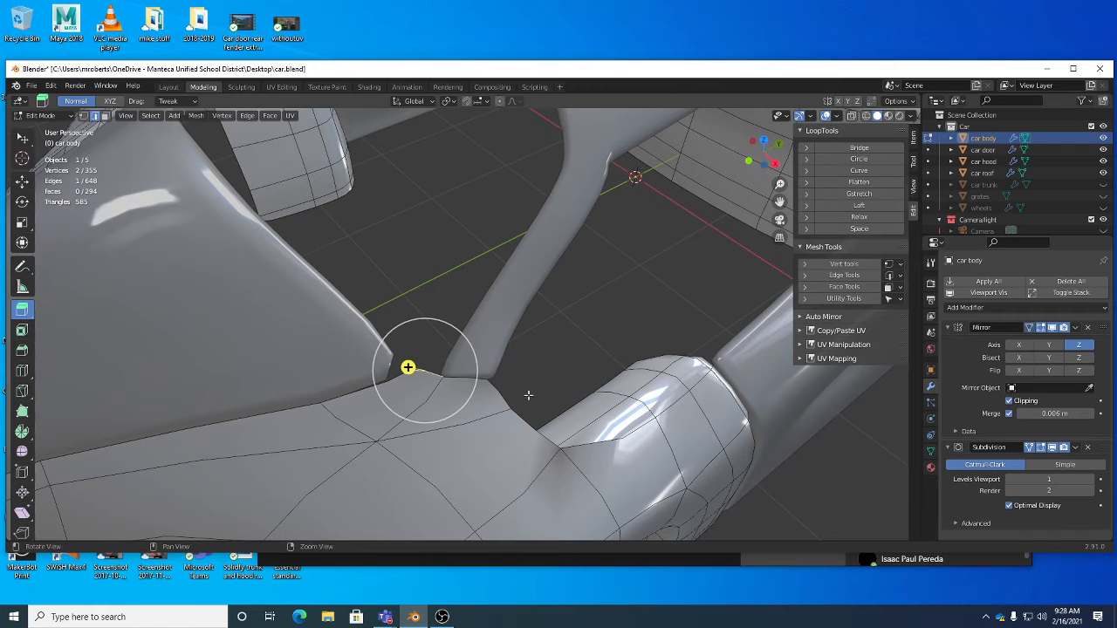
Select the two adjoining body edges at the windshield pillar's base and extrude them upward.
{"action": "middle_click_drag", "start_coordinate": [527, 395], "coordinate": [474, 364]}
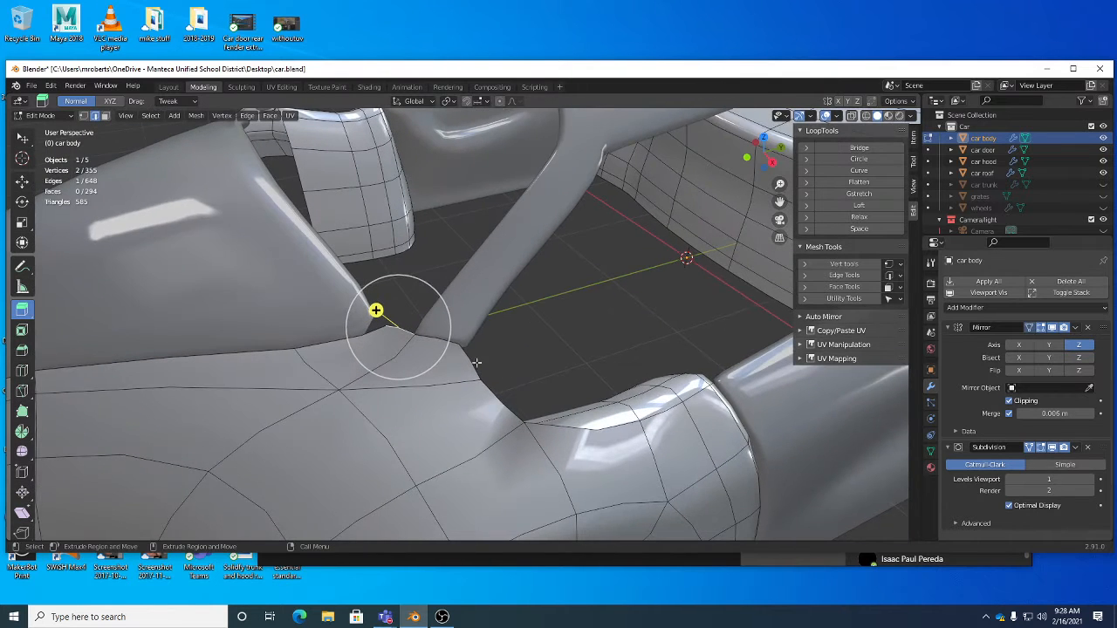
{"action": "left_click", "coordinate": [424, 339], "text": "shift"}
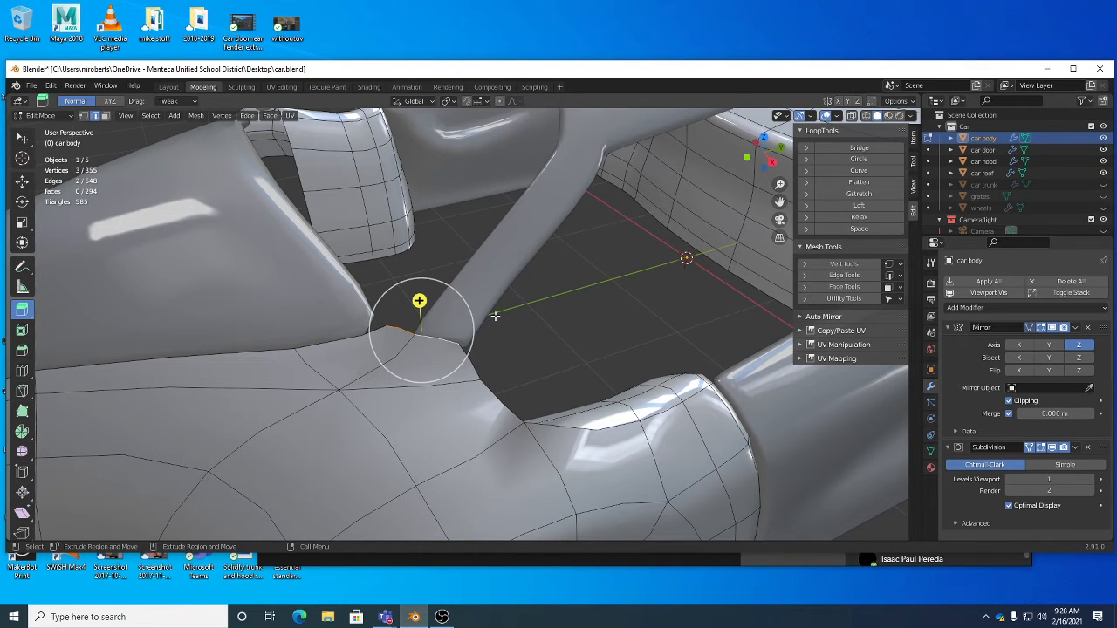
{"action": "middle_click_drag", "start_coordinate": [494, 316], "coordinate": [498, 373]}
{"action": "scroll", "coordinate": [439, 381], "scroll_direction": "up", "scroll_amount": 5}
{"action": "key", "text": "e"}
{"action": "left_click_drag", "start_coordinate": [498, 374], "coordinate": [474, 214], "text": "alt"}
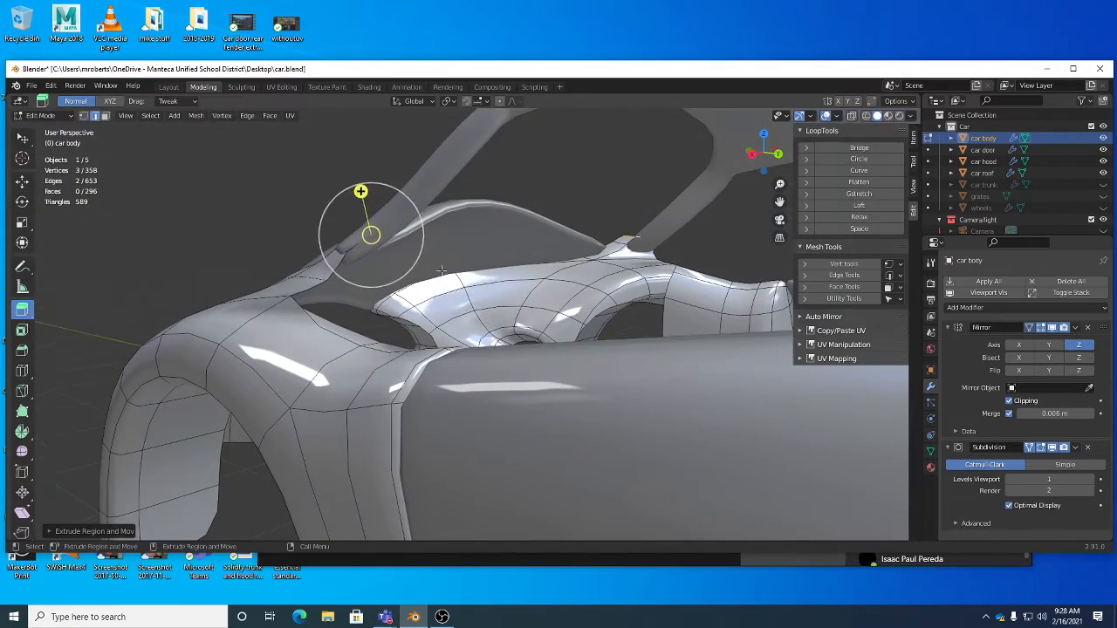
Select the end edge of the extruded piece nearest the hood and extrude it in three segments along the hood's rear edge.
{"action": "key", "text": "w"}
{"action": "middle_click_drag", "start_coordinate": [474, 214], "coordinate": [519, 220]}
{"action": "left_click", "coordinate": [439, 239]}
{"action": "middle_click_drag", "start_coordinate": [513, 260], "coordinate": [510, 400]}
{"action": "left_click", "coordinate": [362, 334], "text": "shift"}
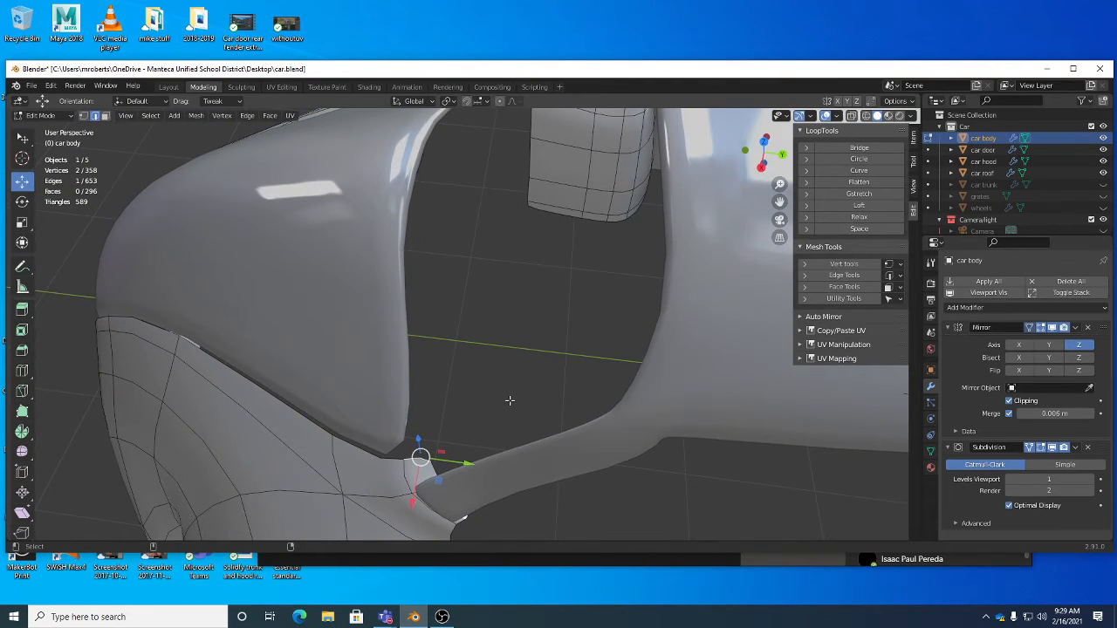
{"action": "key", "text": "shift+space"}
{"action": "key", "text": "e"}
{"action": "left_click_drag", "start_coordinate": [511, 398], "coordinate": [516, 253]}
{"action": "middle_click_drag", "start_coordinate": [515, 253], "coordinate": [522, 329]}
{"action": "key", "text": "e"}
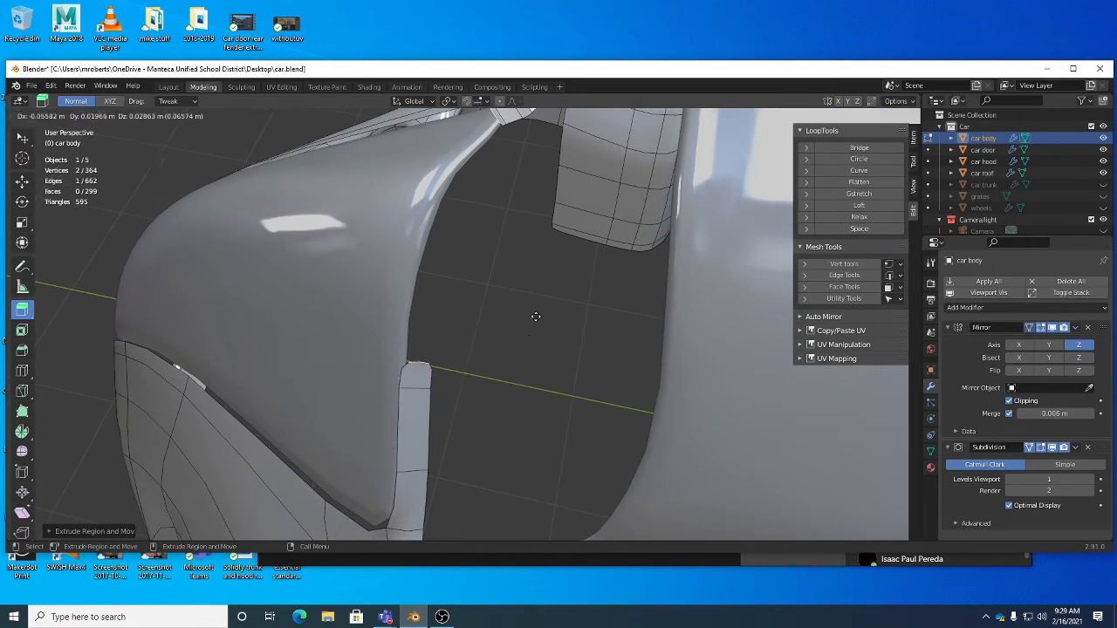
{"action": "left_click", "coordinate": [523, 248]}
Expand the selection with Select More to the strip's last two faces and move them down toward the hood's rear edge.
{"action": "middle_click_drag", "start_coordinate": [524, 248], "coordinate": [457, 244]}
{"action": "key", "text": "shift+space"}
{"action": "key", "text": "g"}
{"action": "middle_click_drag", "start_coordinate": [577, 285], "coordinate": [429, 344]}
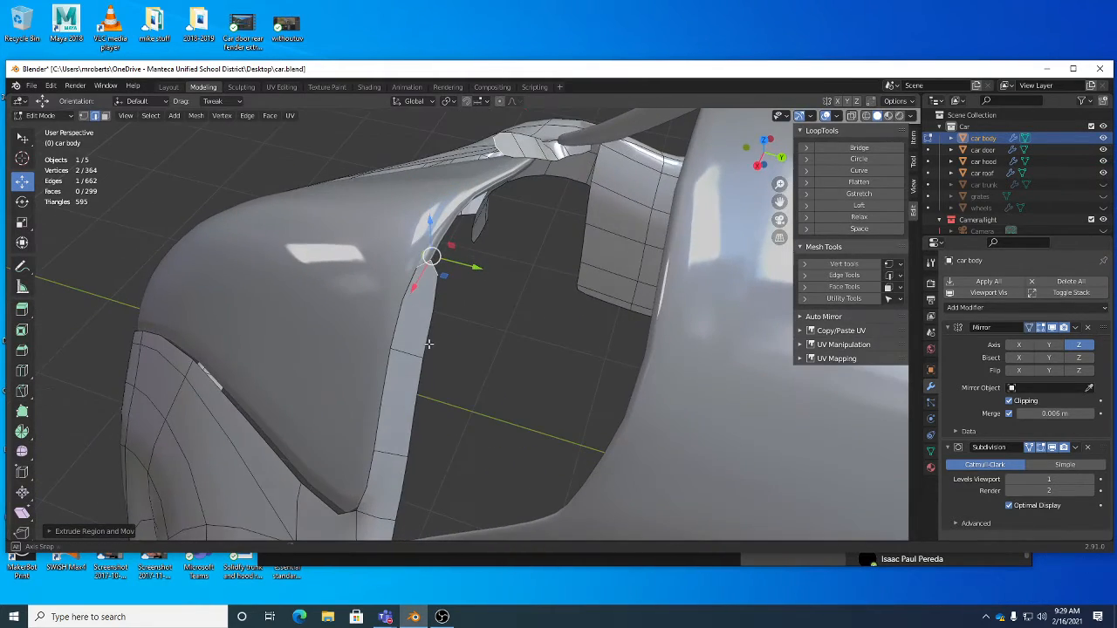
{"action": "left_click", "coordinate": [155, 116]}
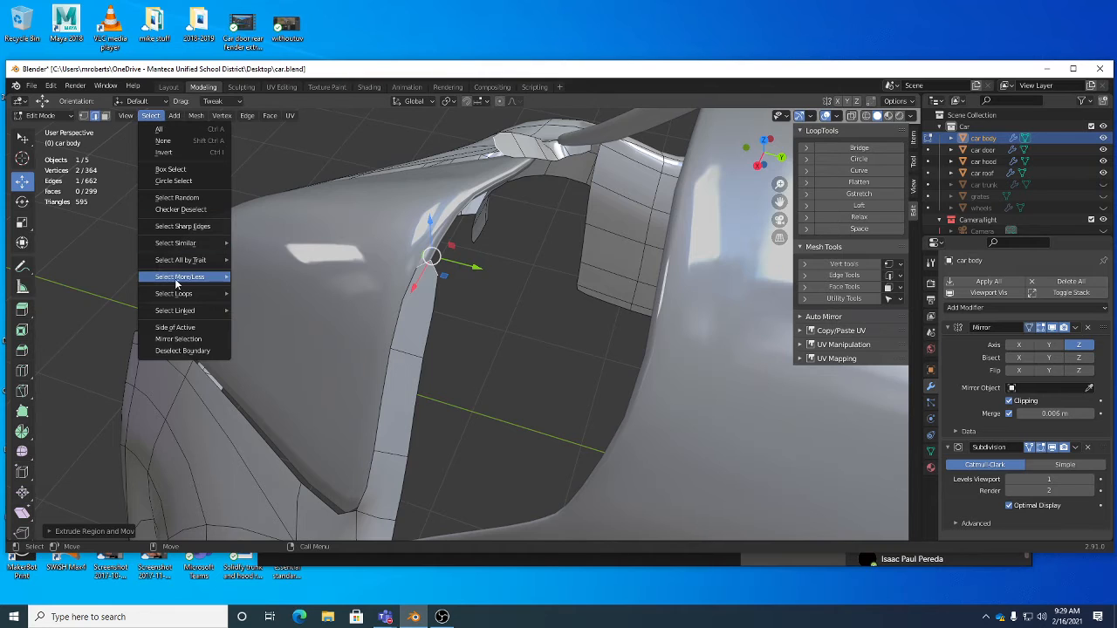
{"action": "mouse_move", "coordinate": [185, 280]}
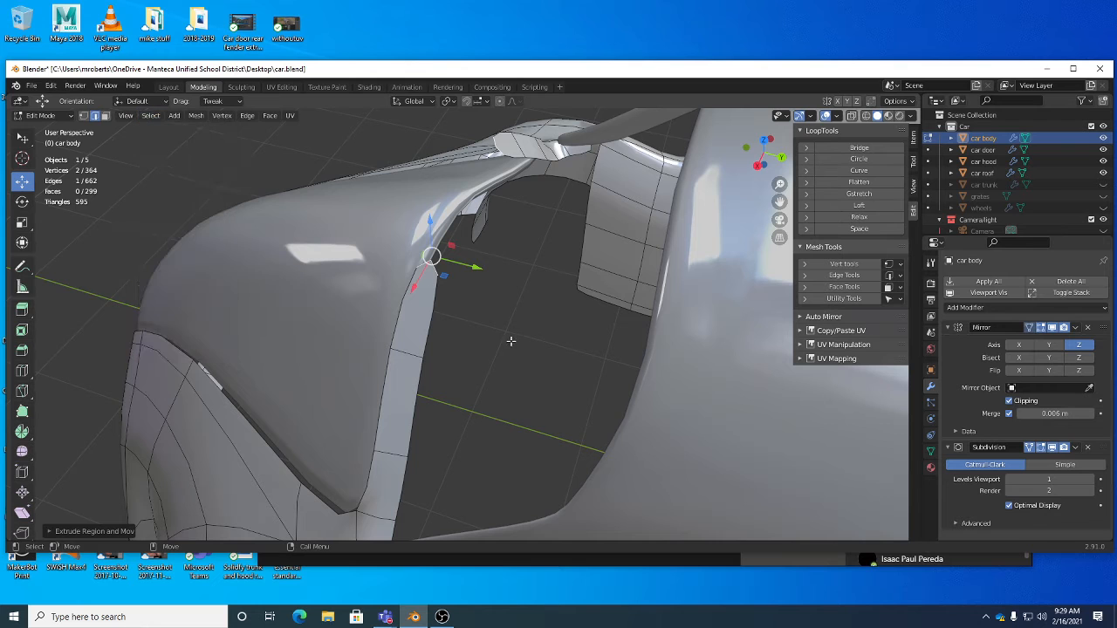
{"action": "key", "text": "ctrl+KP_Add"}
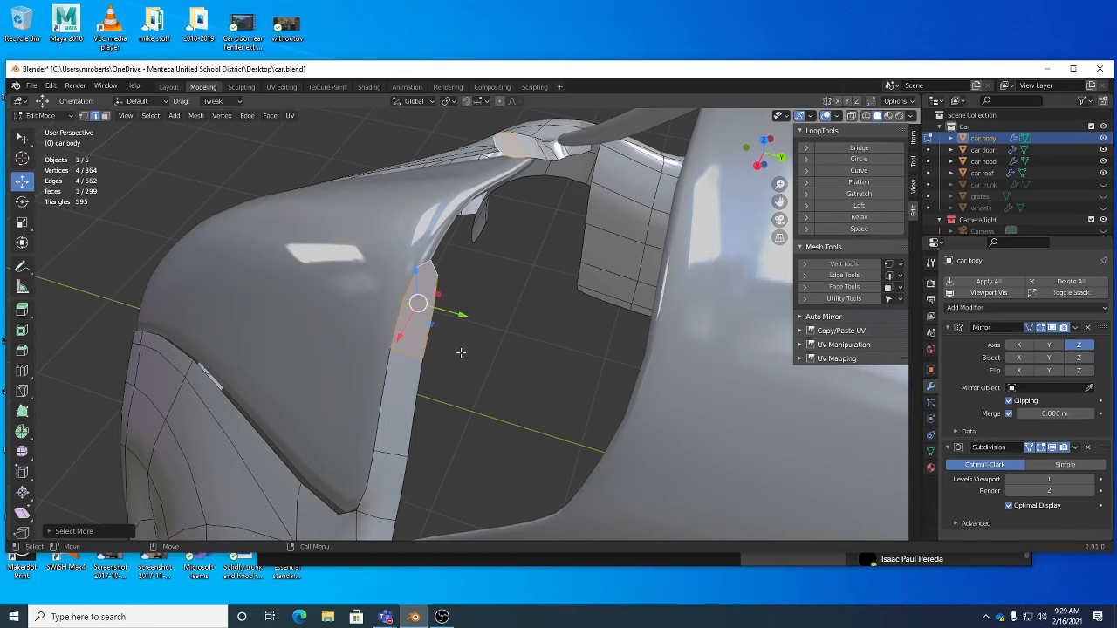
{"action": "middle_click_drag", "start_coordinate": [459, 399], "coordinate": [524, 375]}
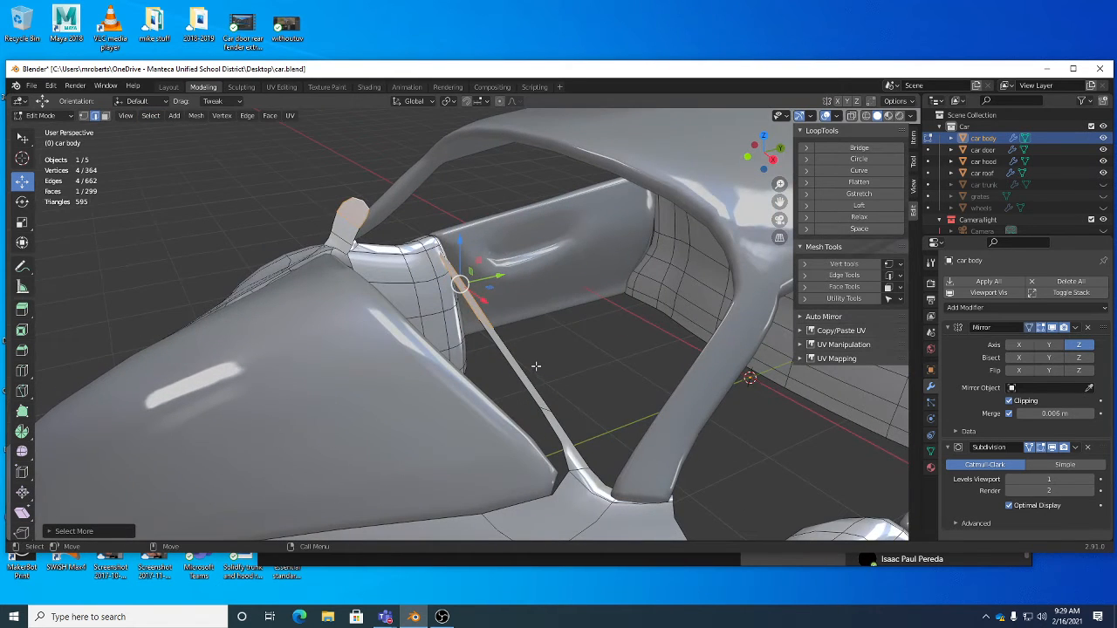
{"action": "key", "text": "ctrl+KP_Add"}
{"action": "middle_click_drag", "start_coordinate": [559, 419], "coordinate": [491, 407]}
{"action": "key", "text": "g"}
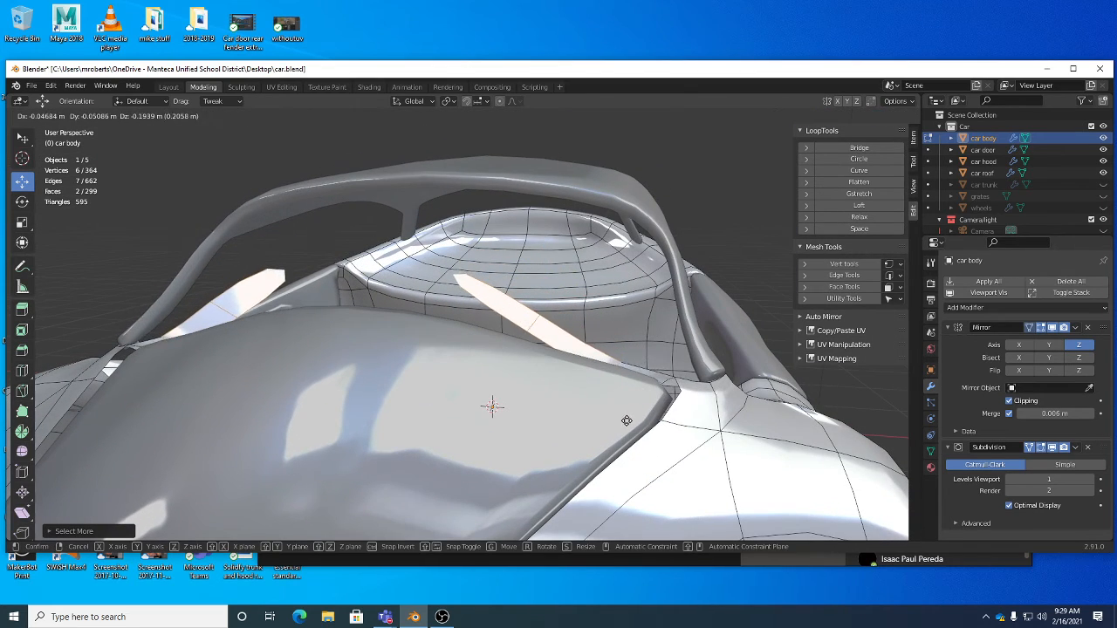
{"action": "left_click", "coordinate": [625, 423]}
Shrink the selection with Select Less to the last face and its end edge, moving each to follow the hood's curve.
{"action": "key", "text": "ctrl+KP_Subtract"}
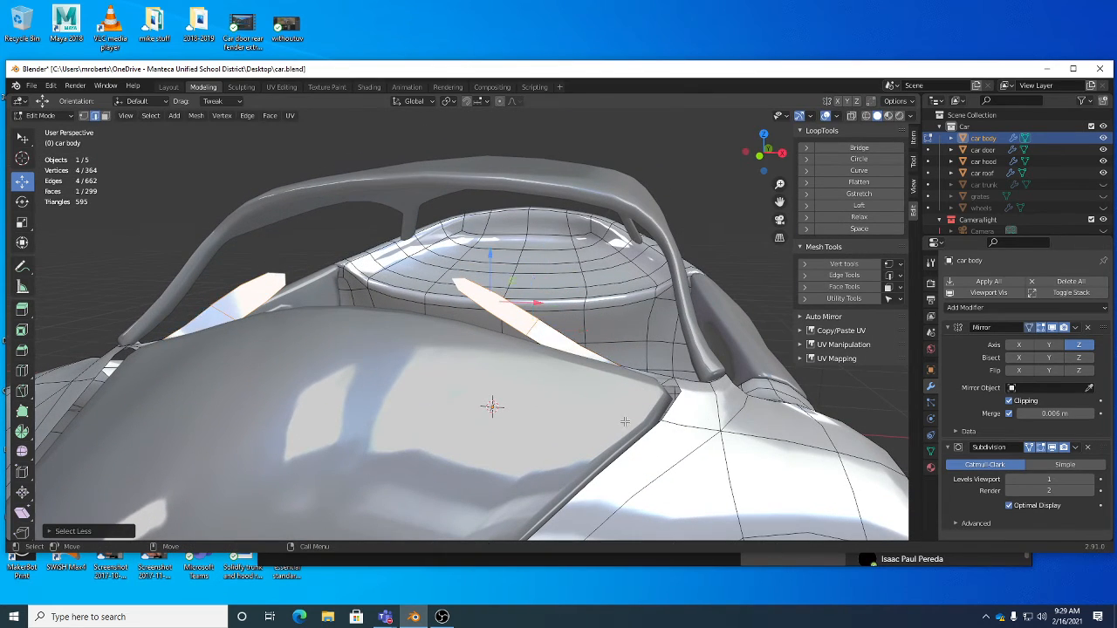
{"action": "middle_click_drag", "start_coordinate": [627, 394], "coordinate": [381, 345]}
{"action": "key", "text": "g"}
{"action": "left_click", "coordinate": [391, 367]}
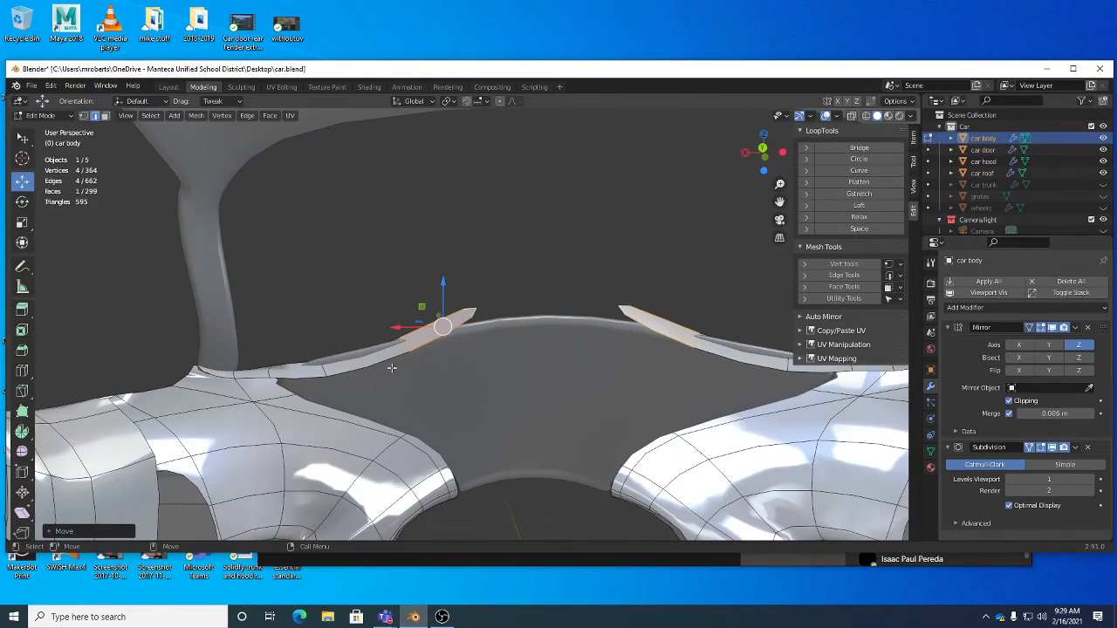
{"action": "key", "text": "ctrl+KP_Subtract"}
{"action": "key", "text": "g"}
{"action": "left_click", "coordinate": [522, 395]}
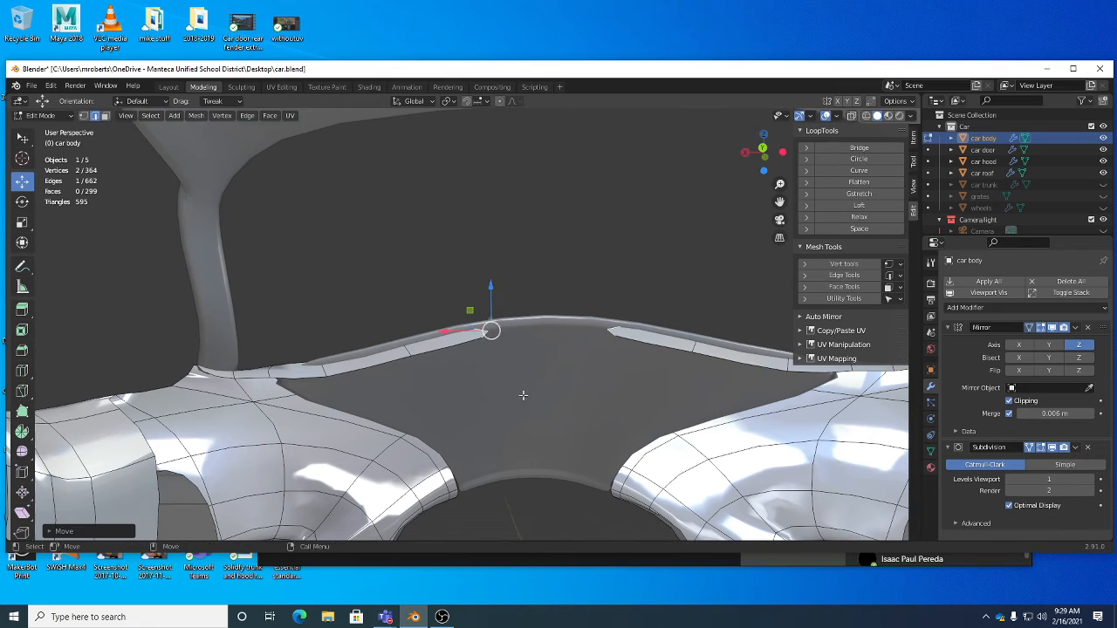
Extrude the strip's end edge to the centre line so that it meets its mirrored half.
{"action": "middle_click_drag", "start_coordinate": [523, 395], "coordinate": [205, 201]}
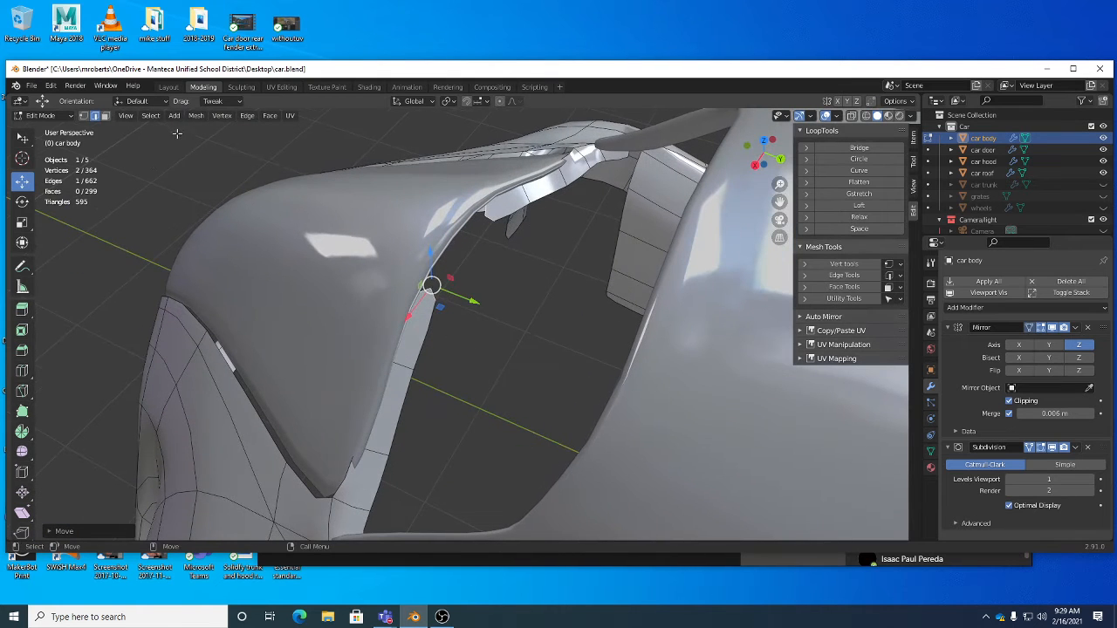
{"action": "left_click", "coordinate": [151, 116]}
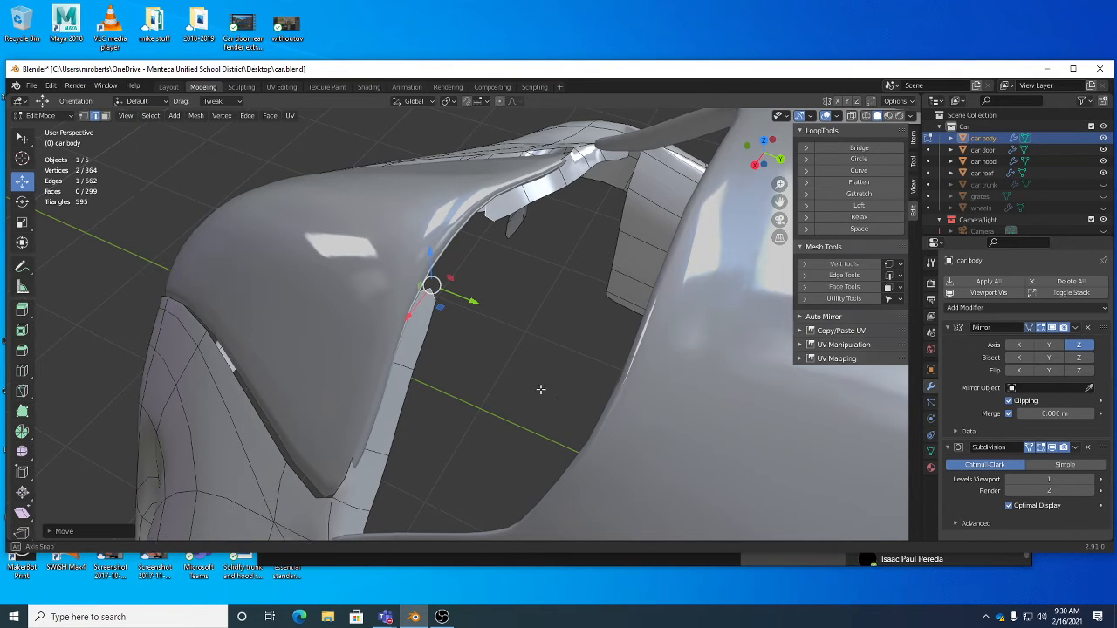
{"action": "middle_click_drag", "start_coordinate": [540, 389], "coordinate": [460, 322]}
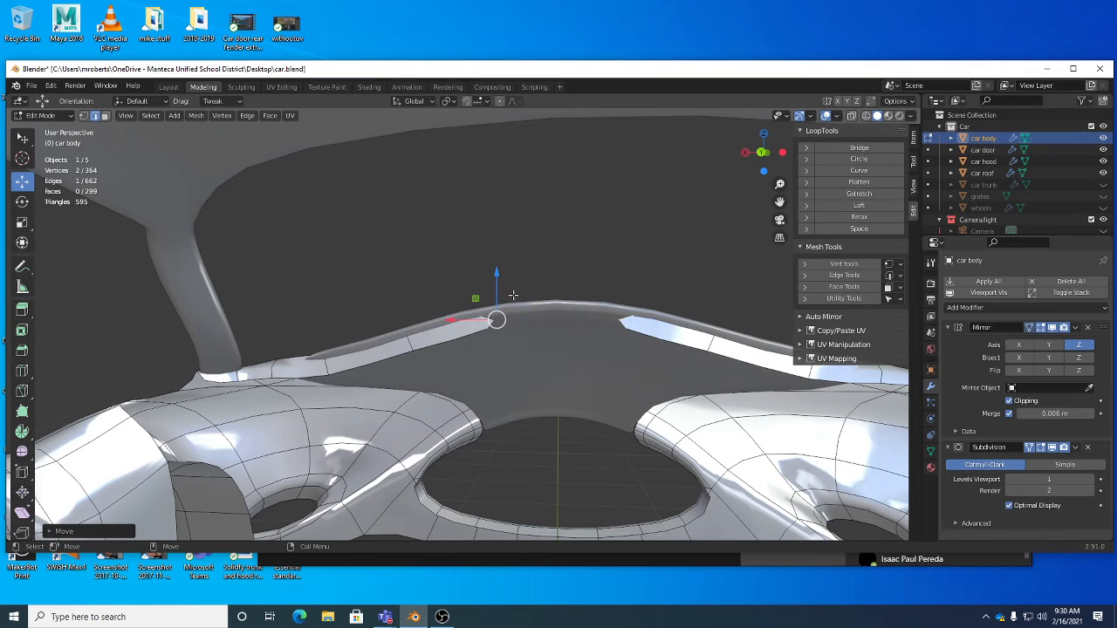
{"action": "key", "text": "shift+space"}
{"action": "key", "text": "e"}
{"action": "left_click_drag", "start_coordinate": [494, 285], "coordinate": [655, 337]}
{"action": "middle_click_drag", "start_coordinate": [661, 340], "coordinate": [698, 341]}
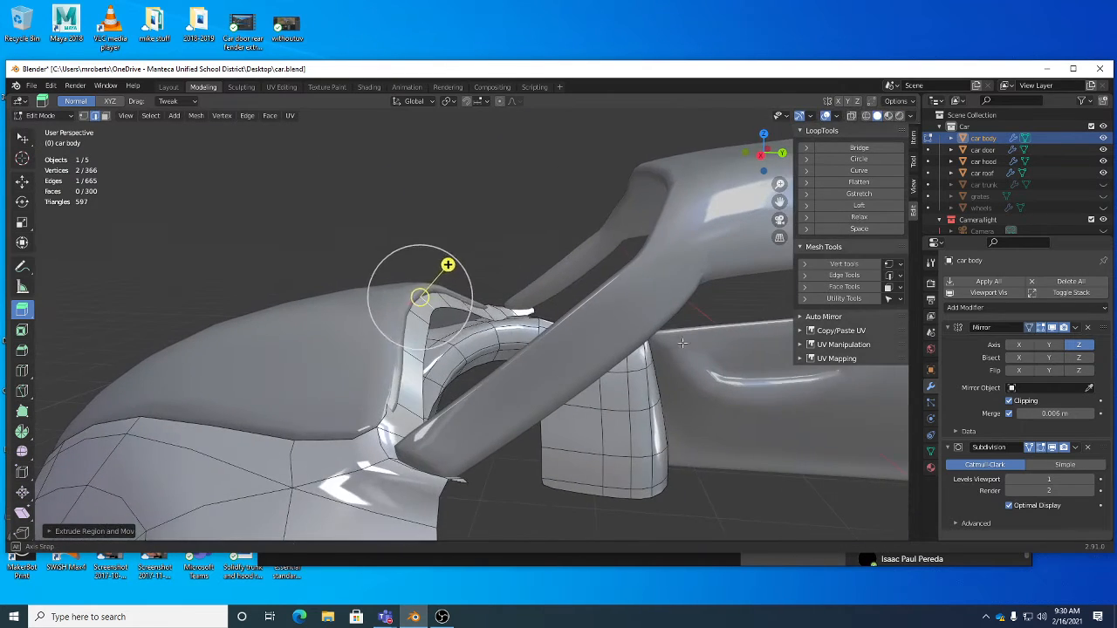
Move the strip's centre edge to line up with the hood's rear edge.
{"action": "key", "text": "shift+space"}
{"action": "key", "text": "g"}
{"action": "mouse_move", "coordinate": [488, 337]}
{"action": "middle_mouse_down"}
{"action": "mouse_move", "coordinate": [505, 332]}
{"action": "mouse_move", "coordinate": [494, 352]}
{"action": "middle_mouse_up"}
{"action": "key", "text": "g"}
{"action": "left_click", "coordinate": [516, 329]}
{"action": "key", "text": "w"}
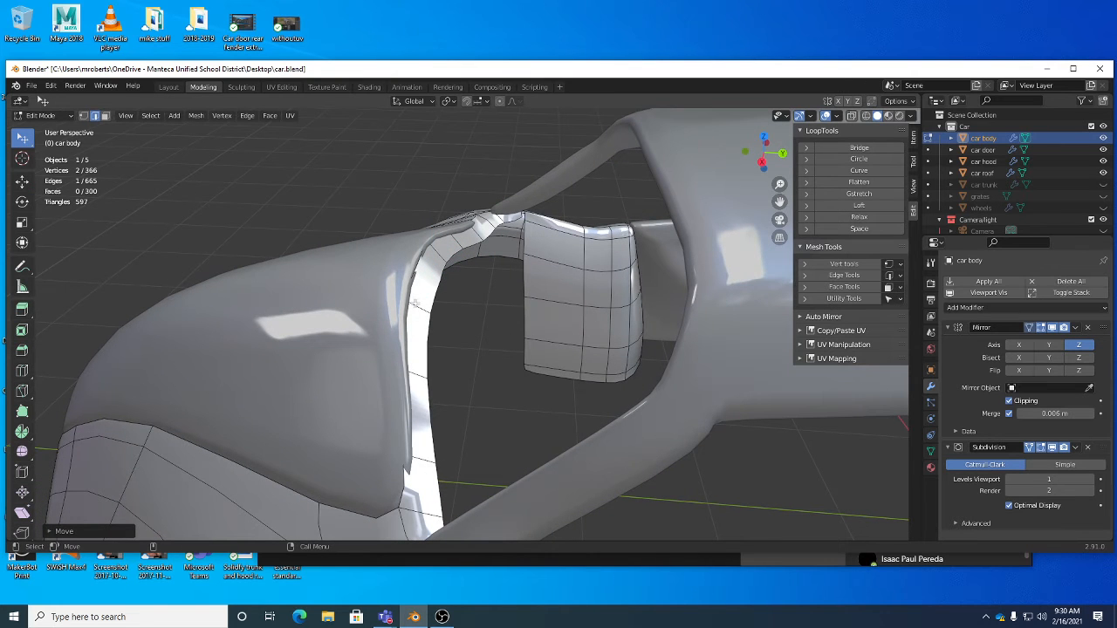
Shift the strip's cross edges between the centre and the windshield pillar to smooth its curve along the hood.
{"action": "left_click_drag", "start_coordinate": [414, 303], "coordinate": [424, 313]}
{"action": "left_click_drag", "start_coordinate": [417, 368], "coordinate": [428, 378]}
{"action": "middle_click_drag", "start_coordinate": [427, 378], "coordinate": [385, 400]}
{"action": "left_click_drag", "start_coordinate": [377, 414], "coordinate": [382, 425]}
{"action": "middle_click_drag", "start_coordinate": [382, 425], "coordinate": [266, 384]}
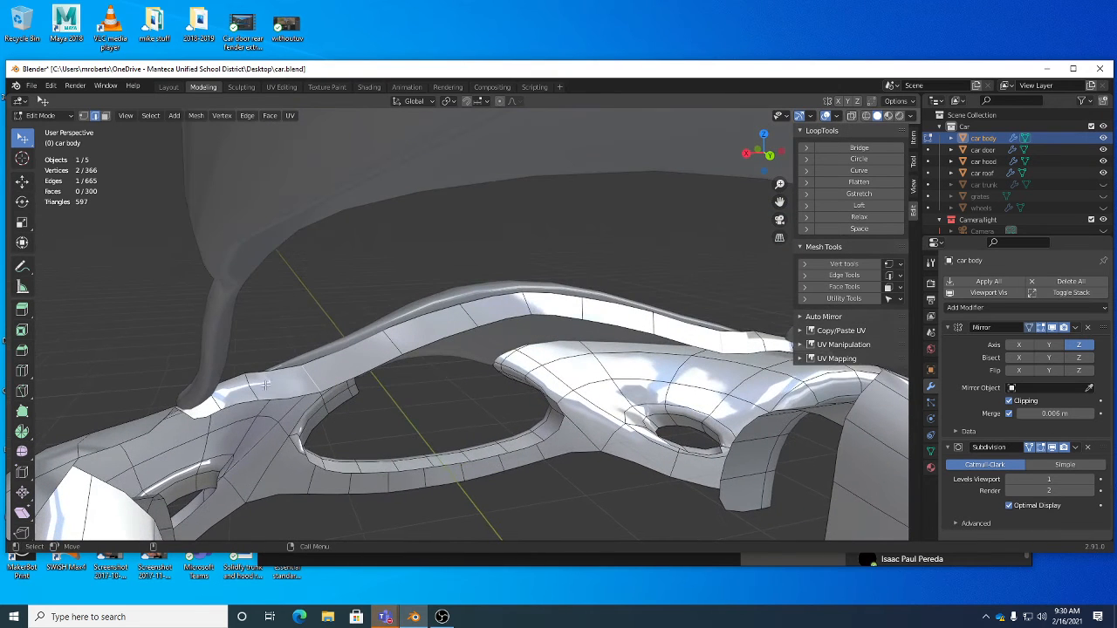
{"action": "left_click_drag", "start_coordinate": [266, 384], "coordinate": [306, 371]}
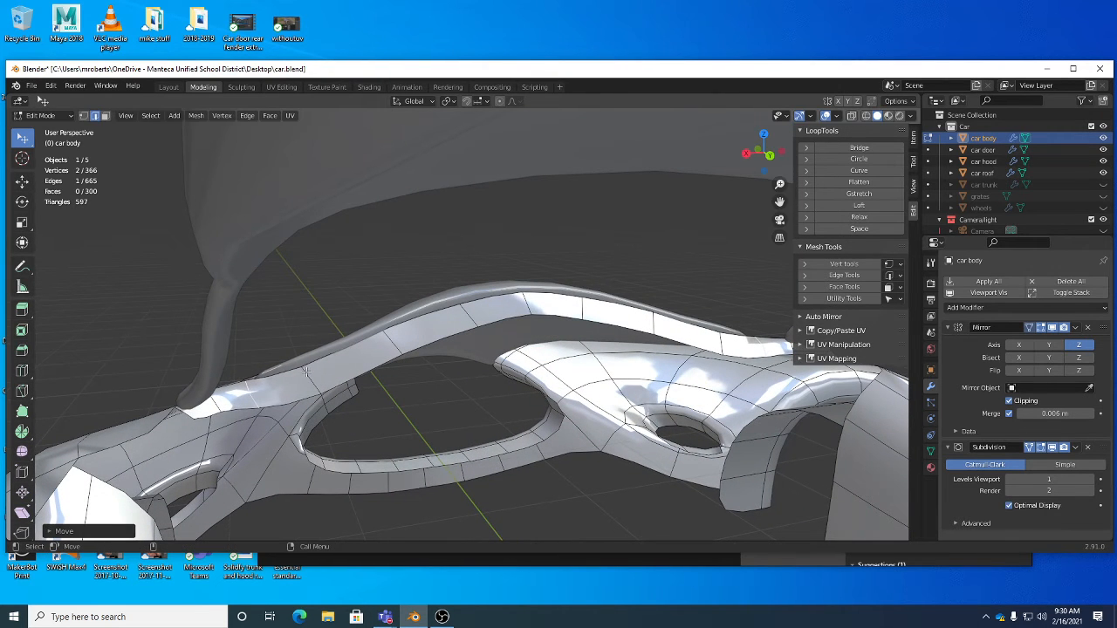
Fine-tune the positions of the strip's cross edges along the hood's rear curve and save the file.
{"action": "middle_click_drag", "start_coordinate": [396, 338], "coordinate": [426, 296]}
{"action": "left_click_drag", "start_coordinate": [422, 309], "coordinate": [418, 313]}
{"action": "middle_click_drag", "start_coordinate": [418, 314], "coordinate": [475, 327]}
{"action": "middle_click_drag", "start_coordinate": [430, 240], "coordinate": [553, 320]}
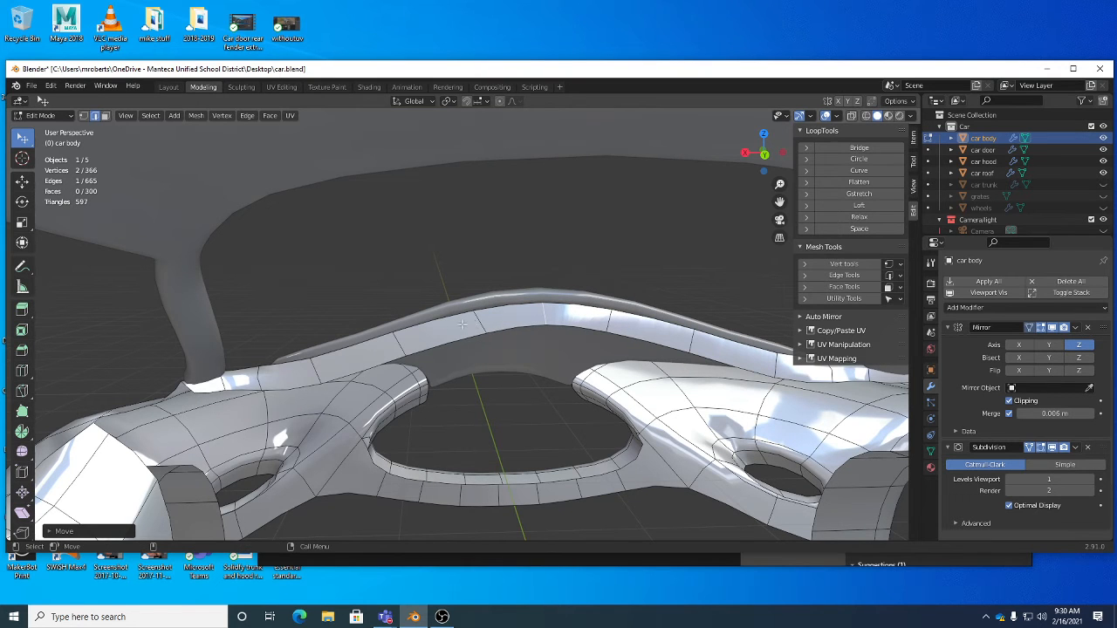
{"action": "mouse_move", "coordinate": [463, 324]}
{"action": "middle_mouse_down"}
{"action": "mouse_move", "coordinate": [564, 358]}
{"action": "mouse_move", "coordinate": [564, 384]}
{"action": "mouse_move", "coordinate": [476, 325]}
{"action": "middle_mouse_up"}
{"action": "key", "text": "g"}
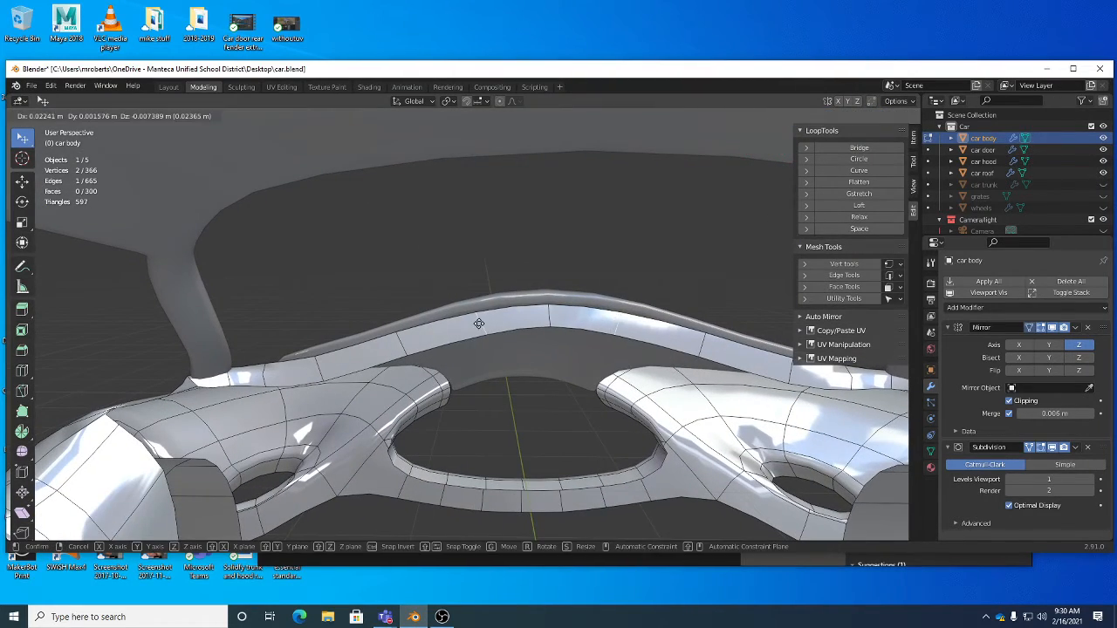
{"action": "right_click", "coordinate": [475, 321]}
{"action": "key", "text": "g"}
{"action": "left_click", "coordinate": [400, 346]}
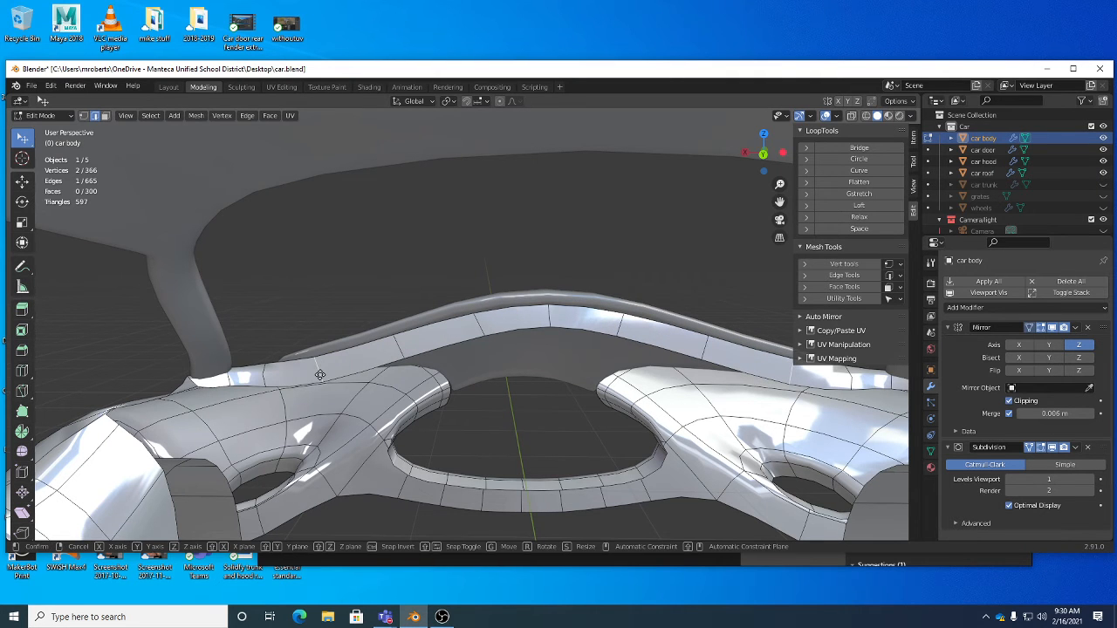
{"action": "middle_click_drag", "start_coordinate": [319, 374], "coordinate": [408, 320]}
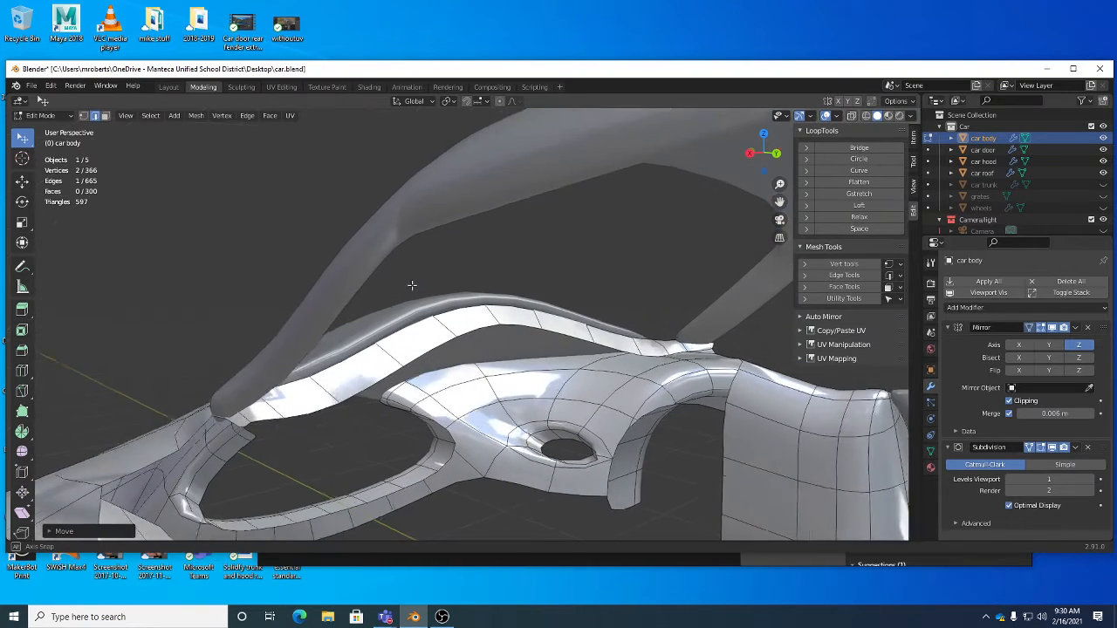
{"action": "key", "text": "ctrl+s"}
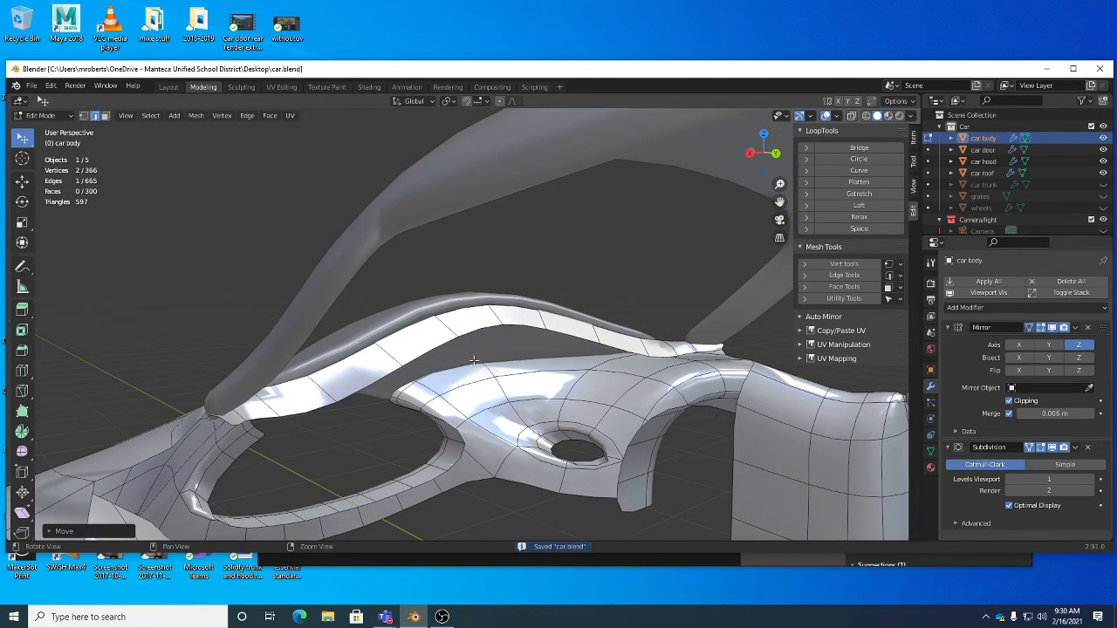
Select the strip's free rear edges from the car's centre to the windshield pillar with Shortest Path.
{"action": "middle_click_drag", "start_coordinate": [441, 350], "coordinate": [399, 267]}
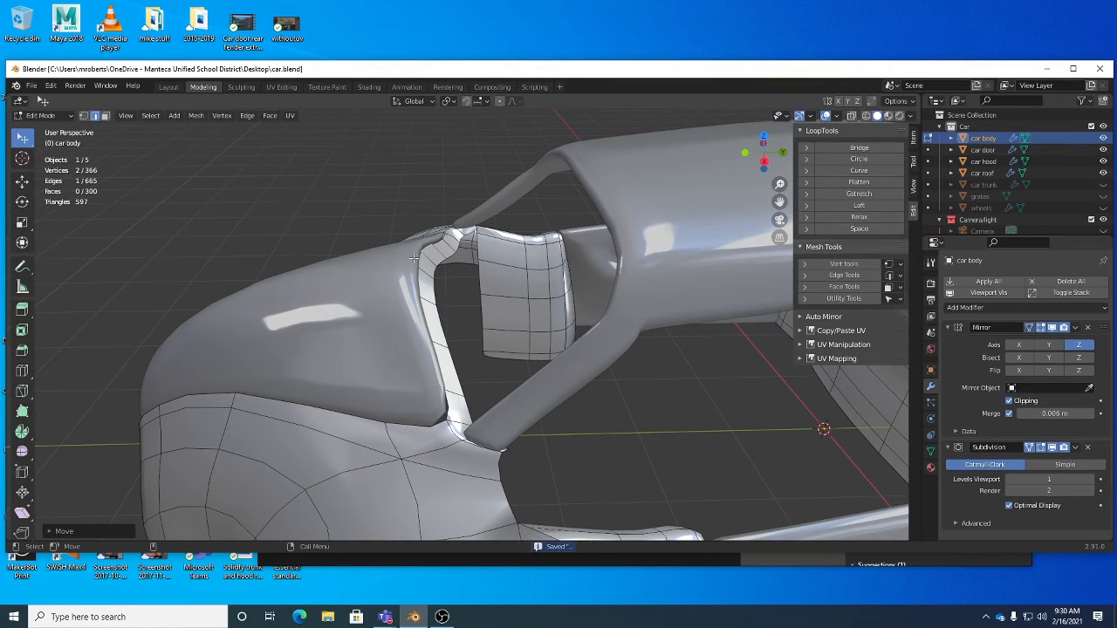
{"action": "middle_click_drag", "start_coordinate": [479, 343], "coordinate": [482, 356]}
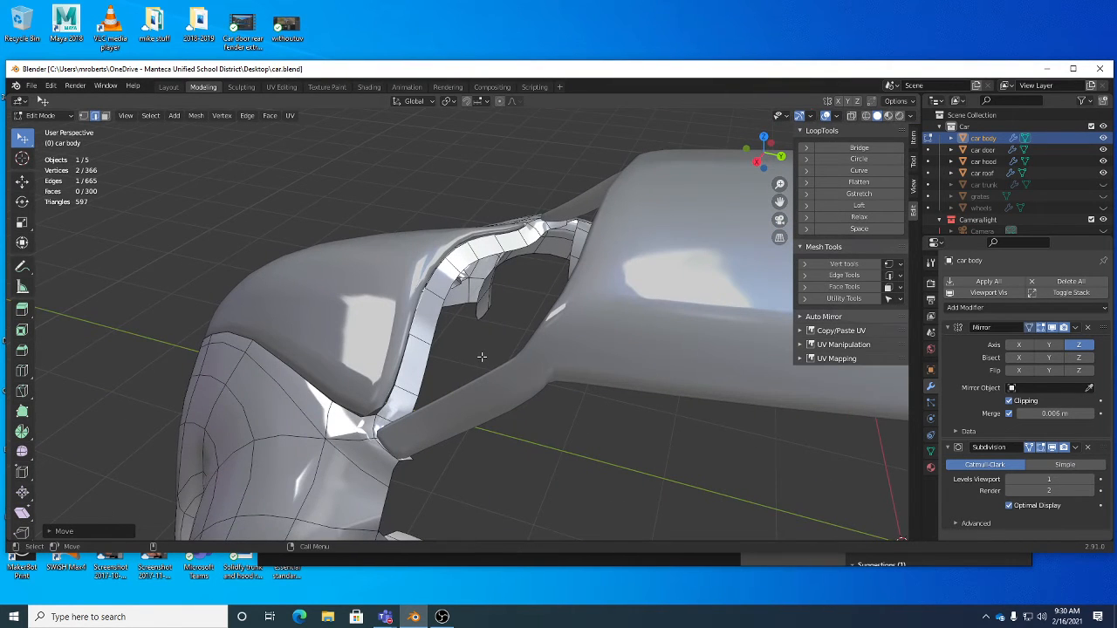
{"action": "middle_click_drag", "start_coordinate": [527, 384], "coordinate": [468, 308]}
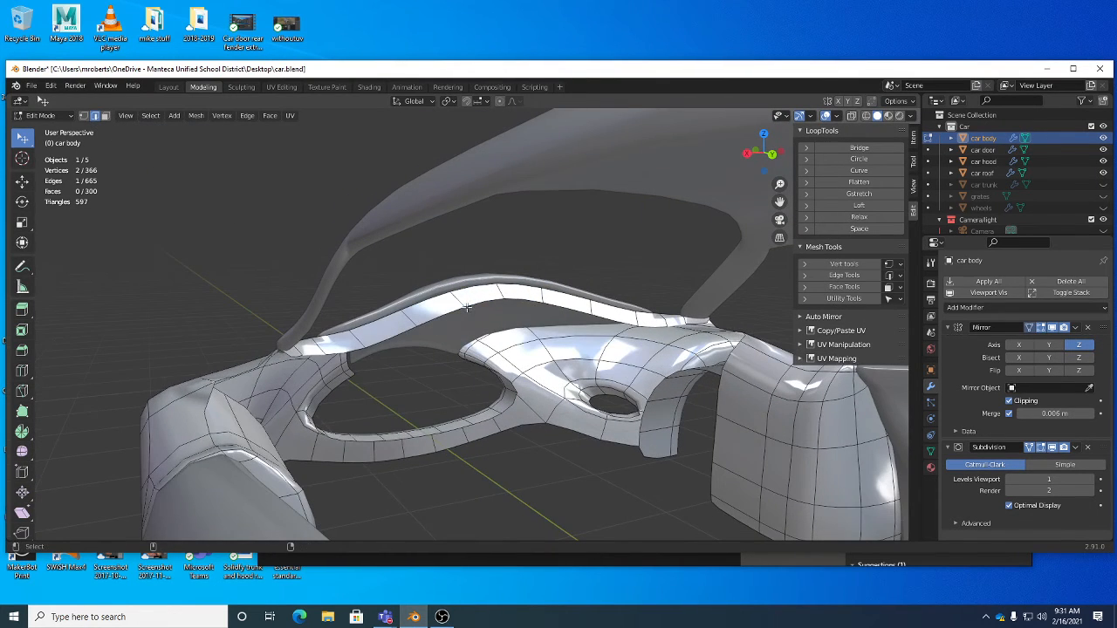
{"action": "left_click", "coordinate": [515, 341], "text": "ctrl"}
{"action": "middle_click_drag", "start_coordinate": [516, 341], "coordinate": [563, 419]}
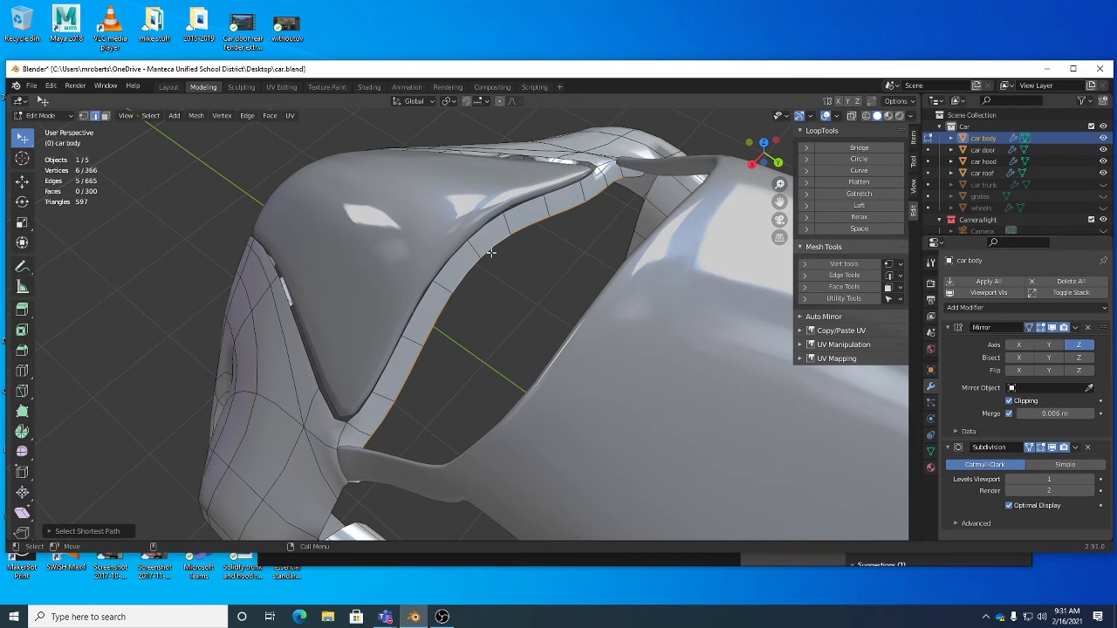
{"action": "left_click", "coordinate": [150, 115]}
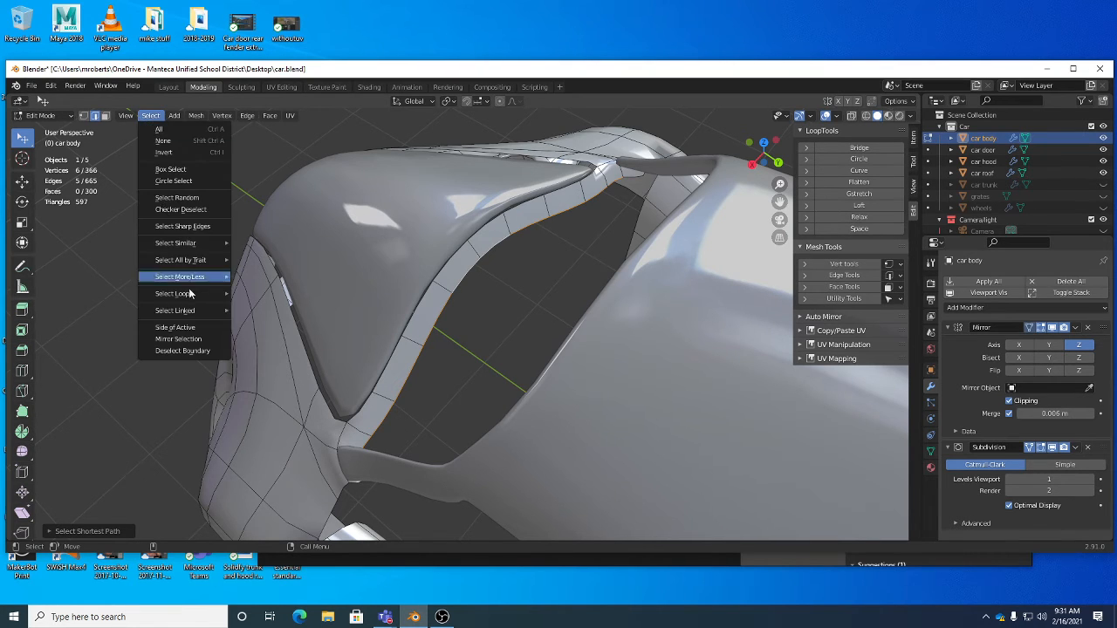
{"action": "mouse_move", "coordinate": [183, 311]}
{"action": "left_click", "coordinate": [266, 322]}
Extrude the strip's selected rear edges into the cabin to form a new row of dashboard faces.
{"action": "middle_click_drag", "start_coordinate": [266, 327], "coordinate": [586, 308]}
{"action": "key", "text": "ctrl+e"}
{"action": "left_click_drag", "start_coordinate": [605, 376], "coordinate": [638, 421], "text": "alt"}
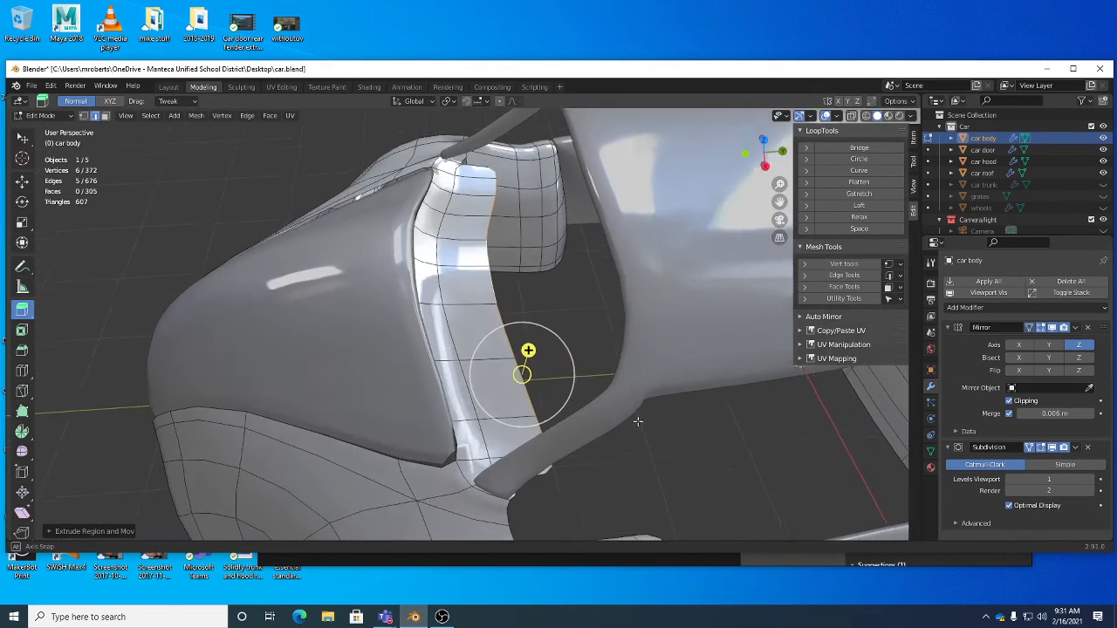
Flatten the extruded edge row by scaling it along Y, and move it to shape the dashboard's rear edge.
{"action": "key", "text": "r"}
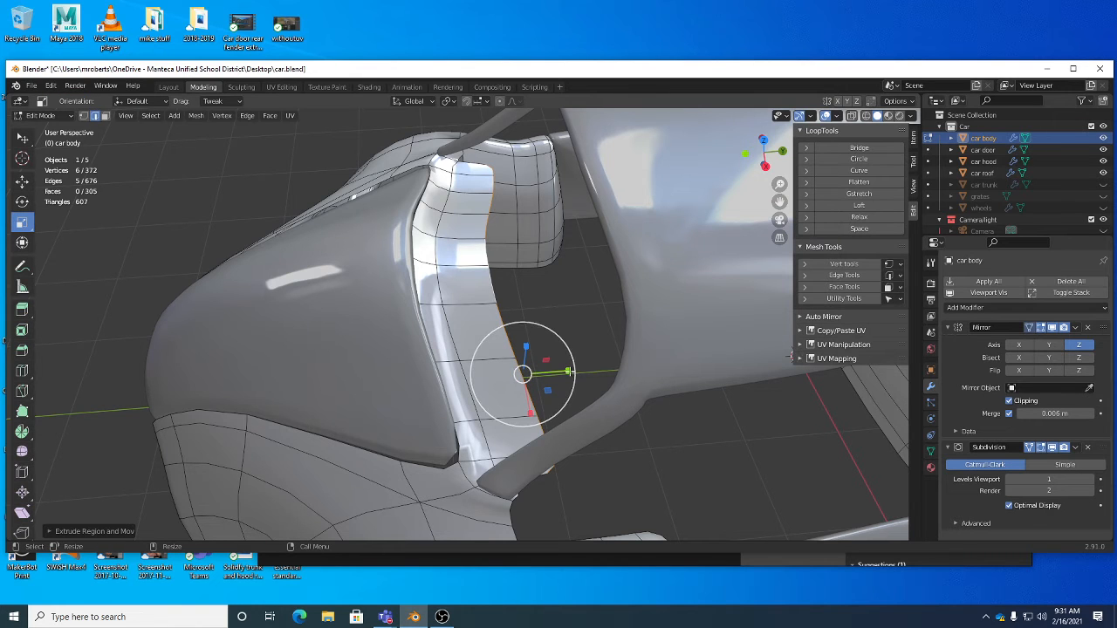
{"action": "left_click_drag", "start_coordinate": [567, 373], "coordinate": [505, 376]}
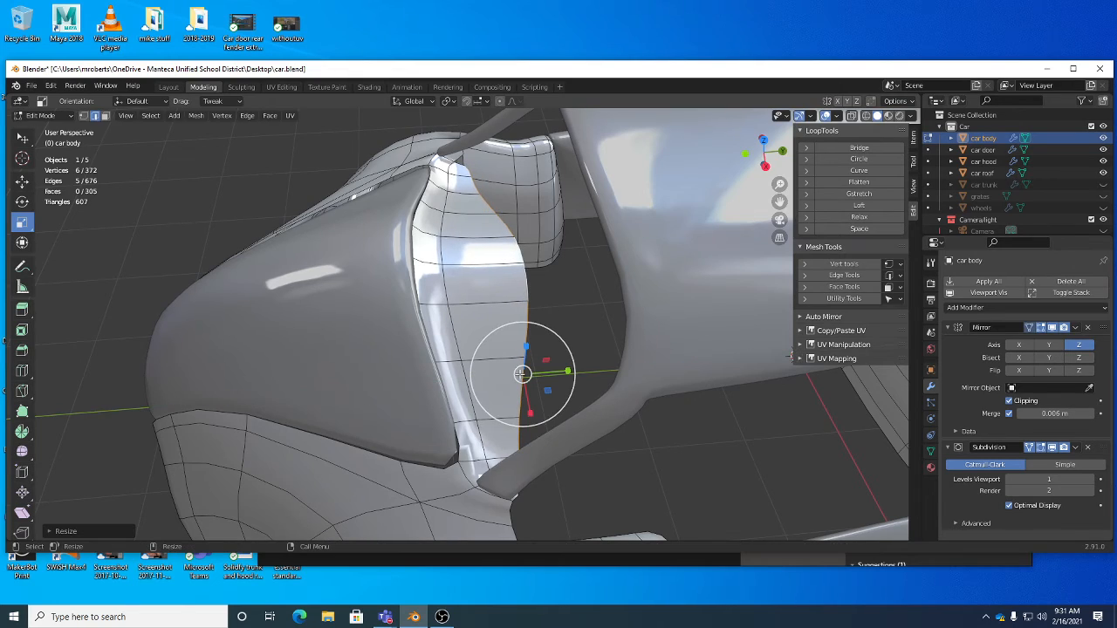
{"action": "middle_click_drag", "start_coordinate": [521, 373], "coordinate": [508, 349]}
{"action": "key", "text": "shift+space"}
{"action": "key", "text": "g"}
Extrude the dashboard's rear edge downward into the cabin to form its vertical face.
{"action": "key", "text": "shift+space"}
{"action": "key", "text": "e"}
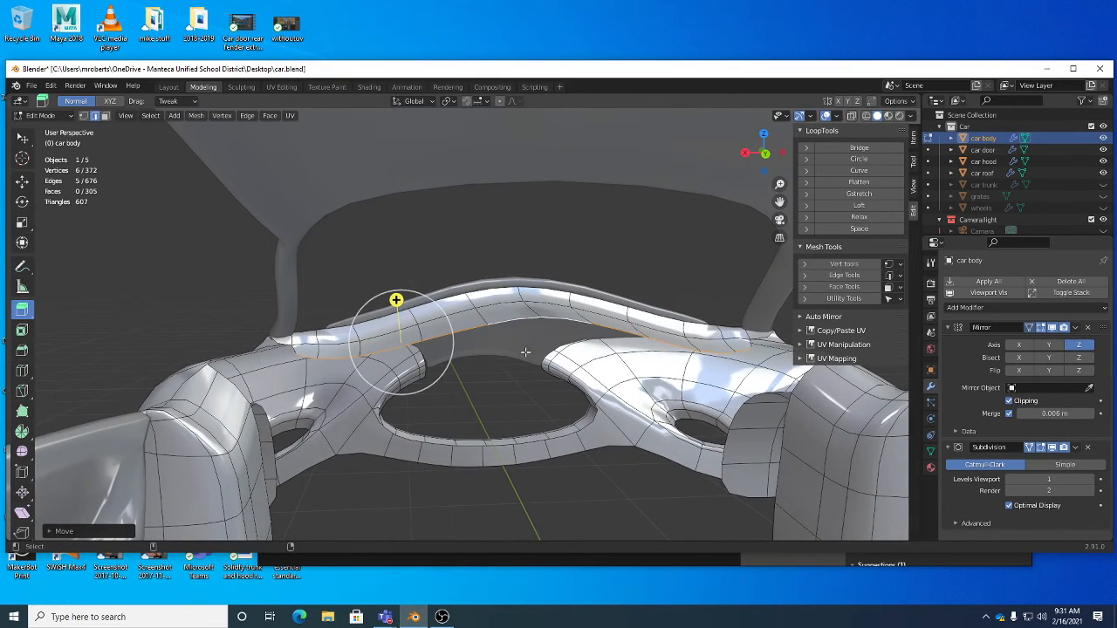
{"action": "left_click_drag", "start_coordinate": [525, 351], "coordinate": [534, 374]}
{"action": "middle_click_drag", "start_coordinate": [534, 374], "coordinate": [532, 325]}
{"action": "key", "text": "w"}
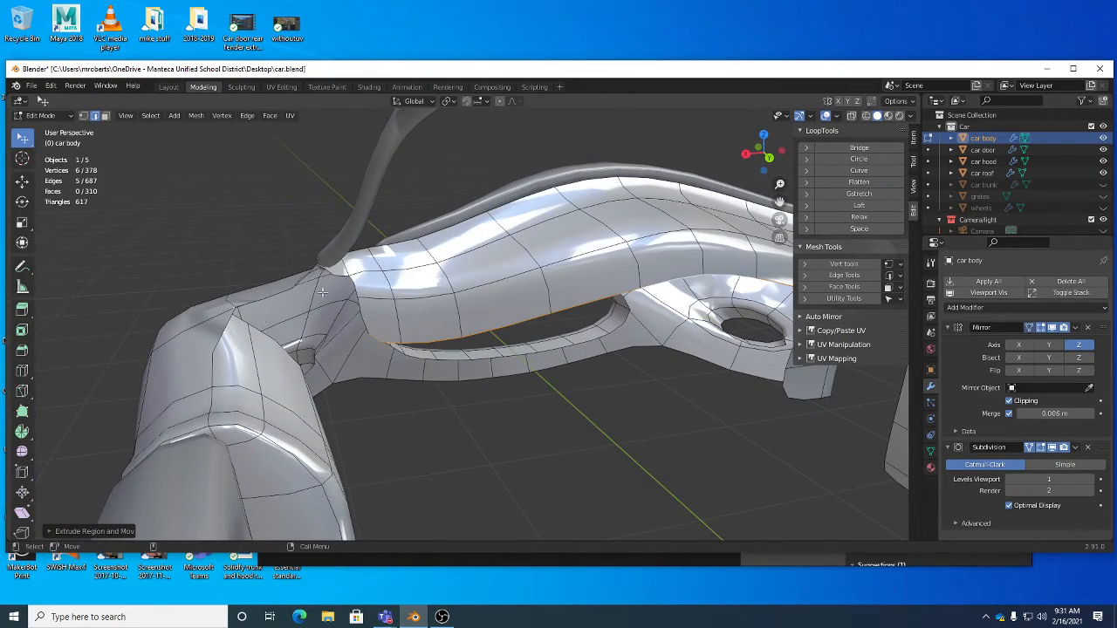
Bridge the vertical dashboard face's outer end edge to the facing edge of the body's interior side panel.
{"action": "middle_click_drag", "start_coordinate": [261, 347], "coordinate": [401, 375]}
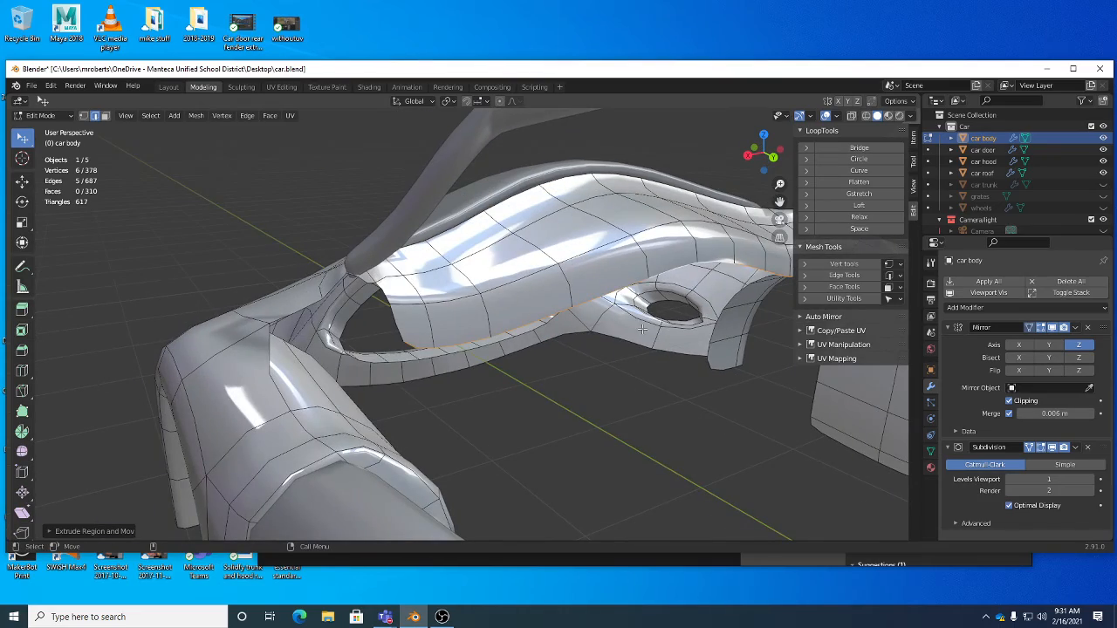
{"action": "middle_click_drag", "start_coordinate": [642, 329], "coordinate": [463, 367]}
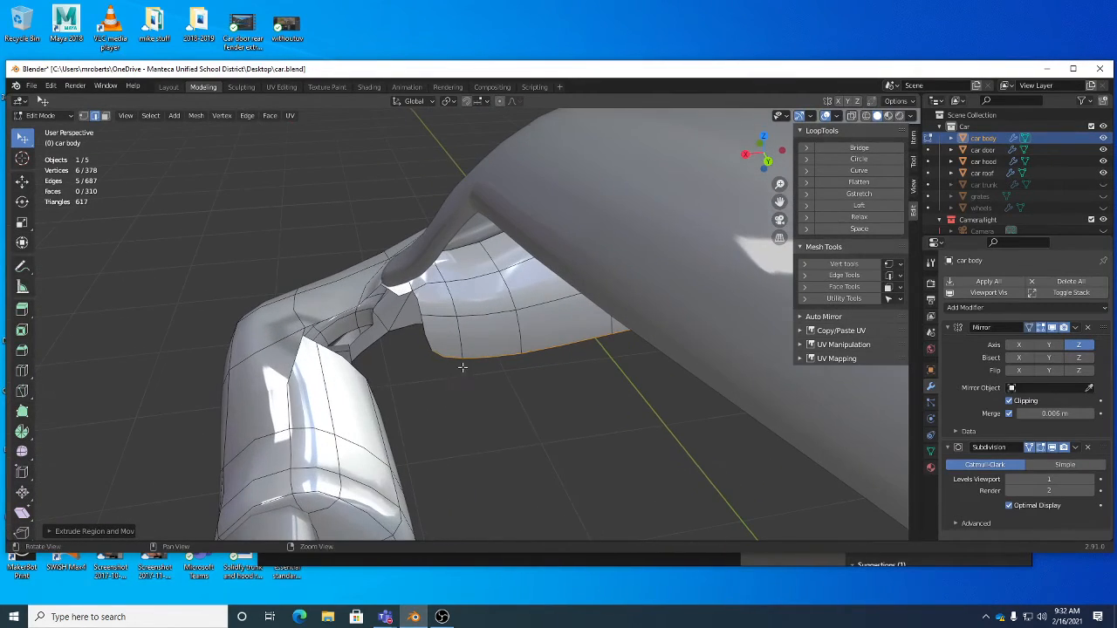
{"action": "left_click", "coordinate": [360, 361]}
{"action": "middle_click_drag", "start_coordinate": [416, 345], "coordinate": [436, 371]}
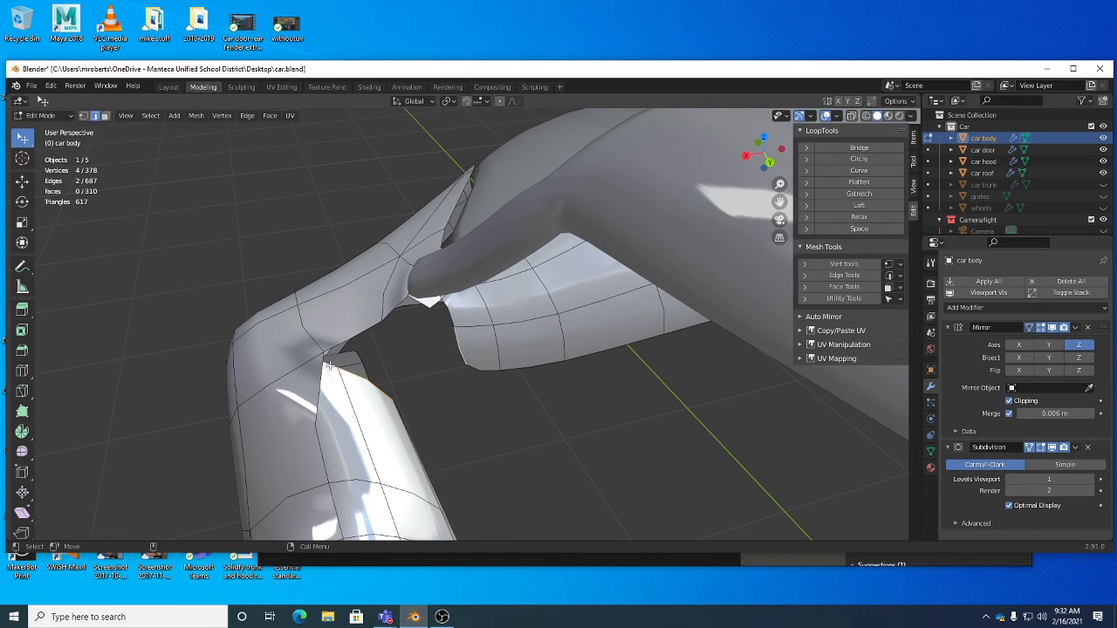
{"action": "middle_click_drag", "start_coordinate": [328, 365], "coordinate": [397, 325]}
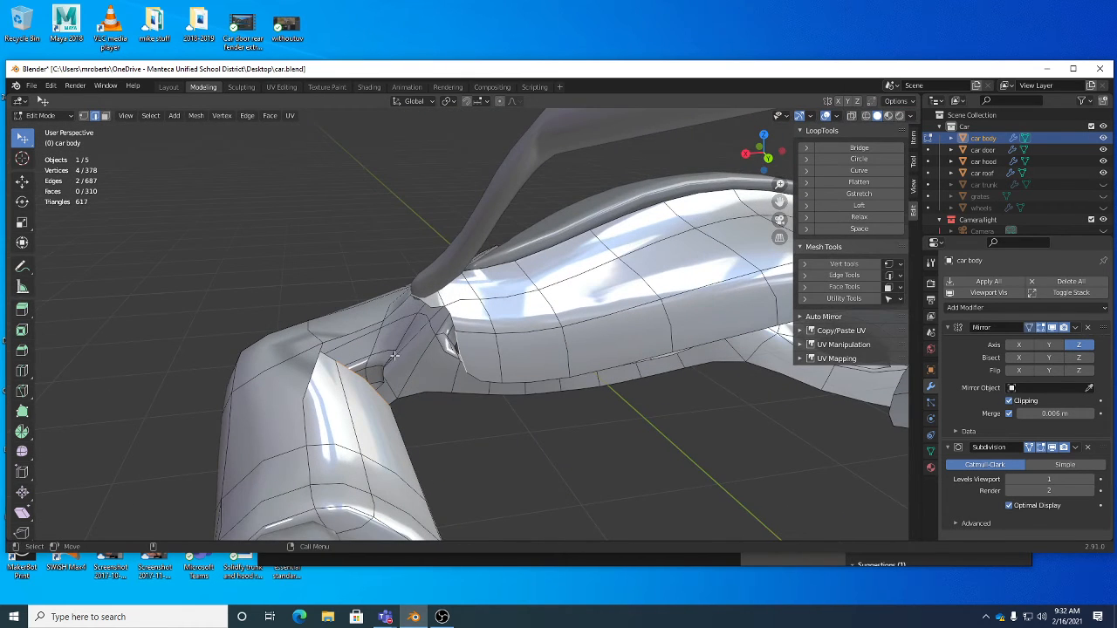
{"action": "middle_click_drag", "start_coordinate": [434, 366], "coordinate": [379, 385]}
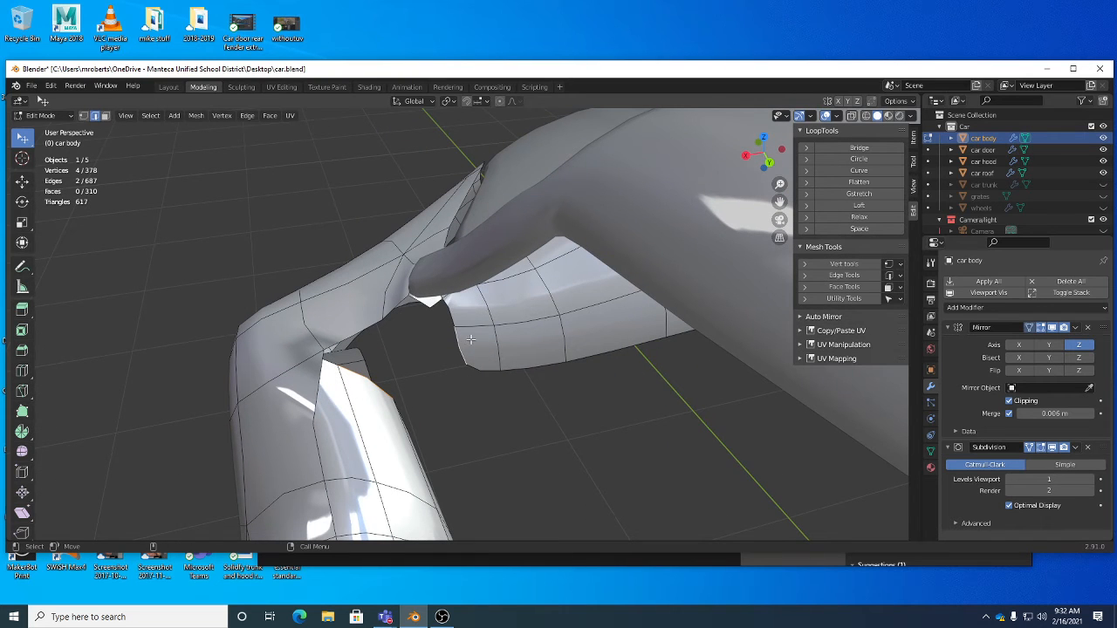
{"action": "middle_click_drag", "start_coordinate": [474, 404], "coordinate": [561, 391]}
{"action": "right_click", "coordinate": [561, 393]}
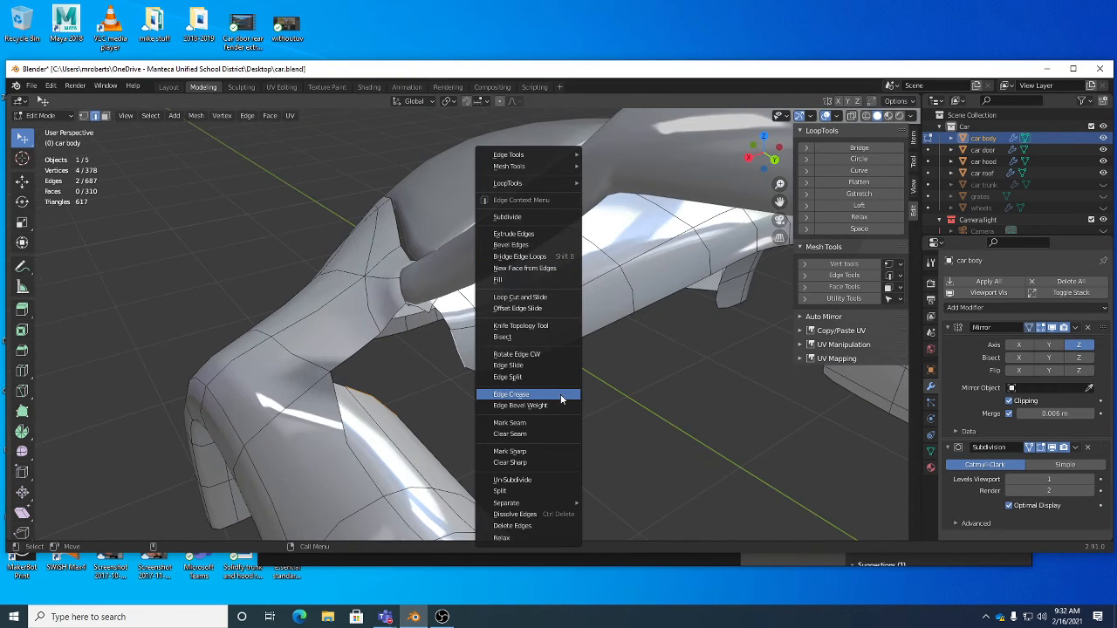
{"action": "left_click", "coordinate": [520, 257]}
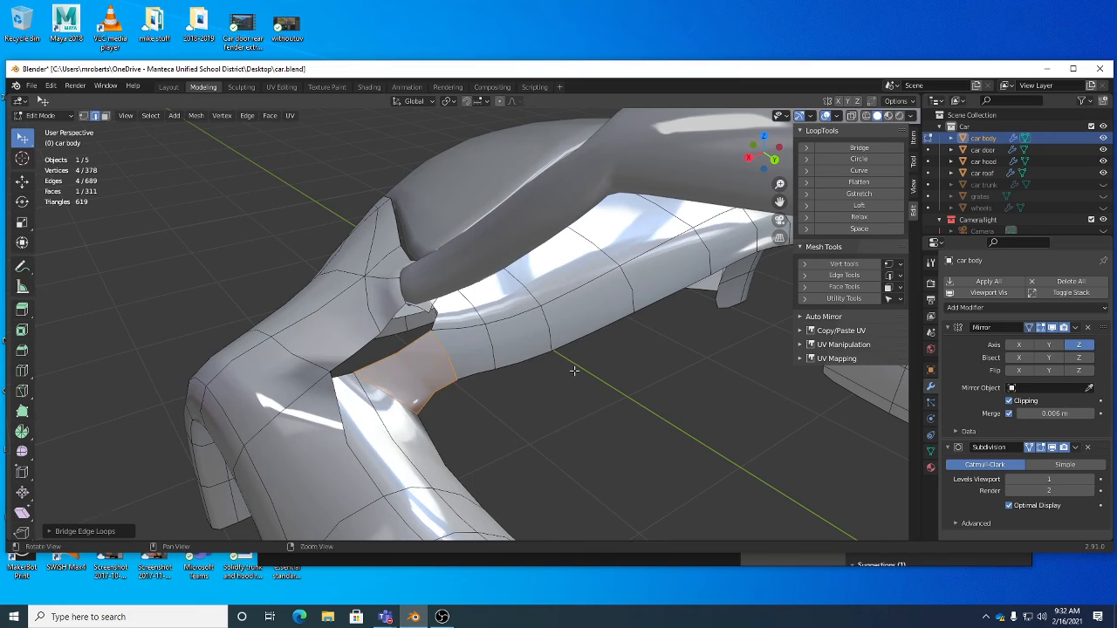
Move the bridging face's upper corner vertex at the side panel to smooth the transition.
{"action": "middle_click_drag", "start_coordinate": [520, 257], "coordinate": [347, 345]}
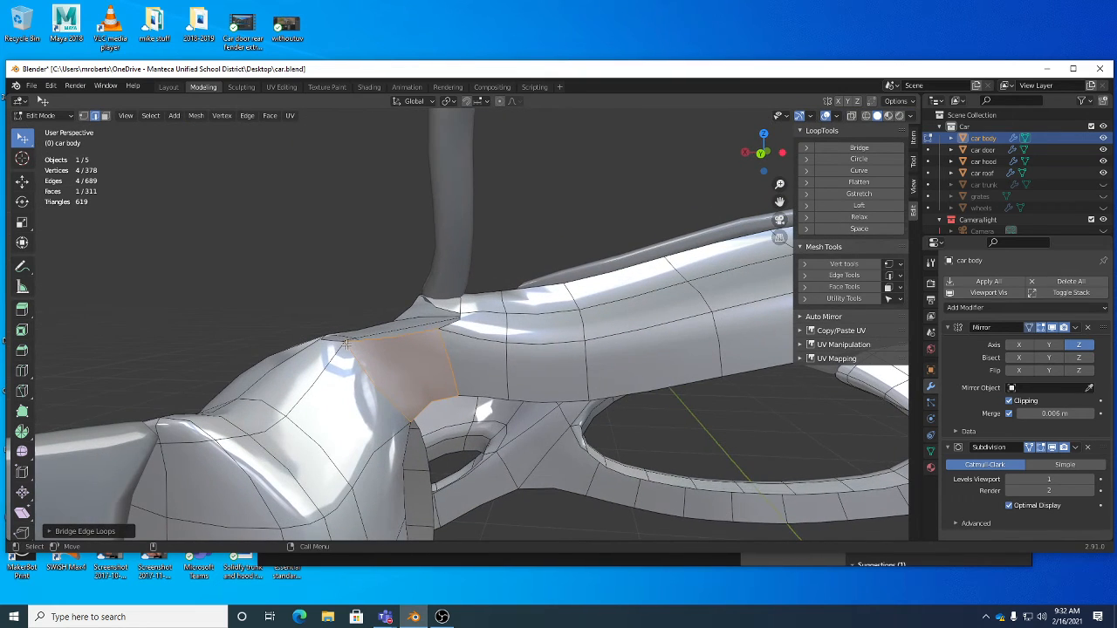
{"action": "key", "text": "1"}
{"action": "left_click_drag", "start_coordinate": [342, 341], "coordinate": [346, 343]}
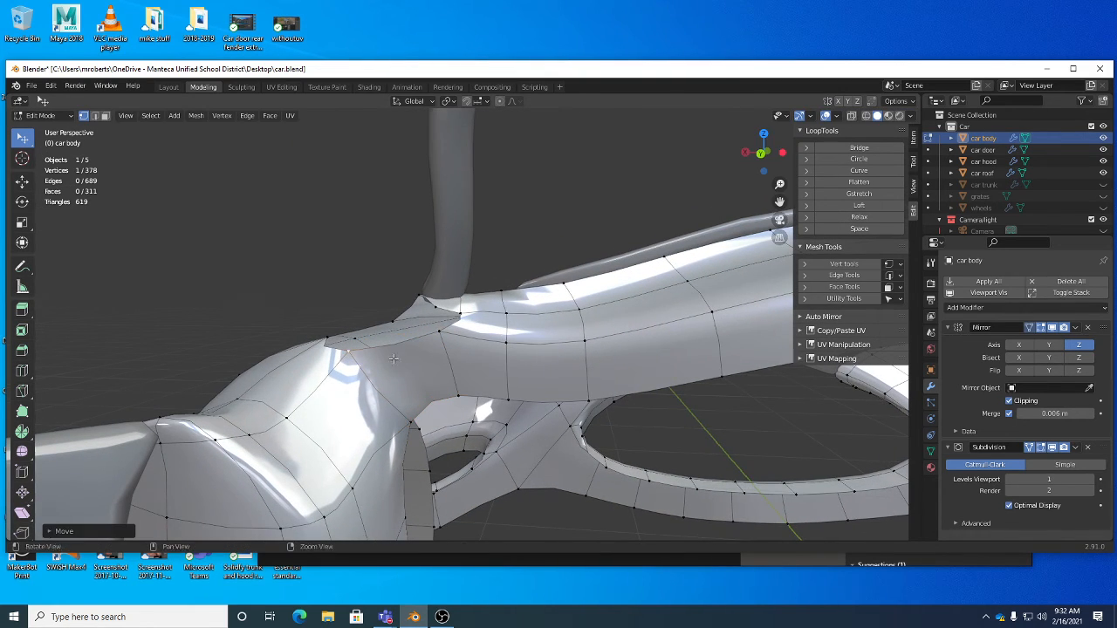
Add three loop cuts across the bridging face between the side panel and the dashboard.
{"action": "middle_click_drag", "start_coordinate": [345, 343], "coordinate": [428, 313]}
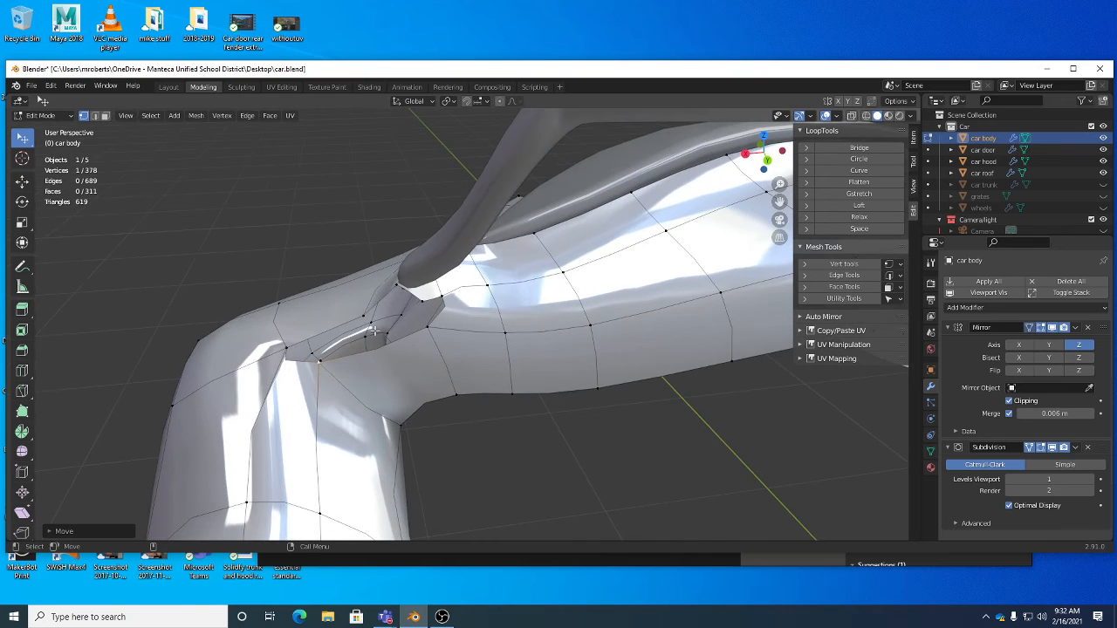
{"action": "key", "text": "ctrl+r"}
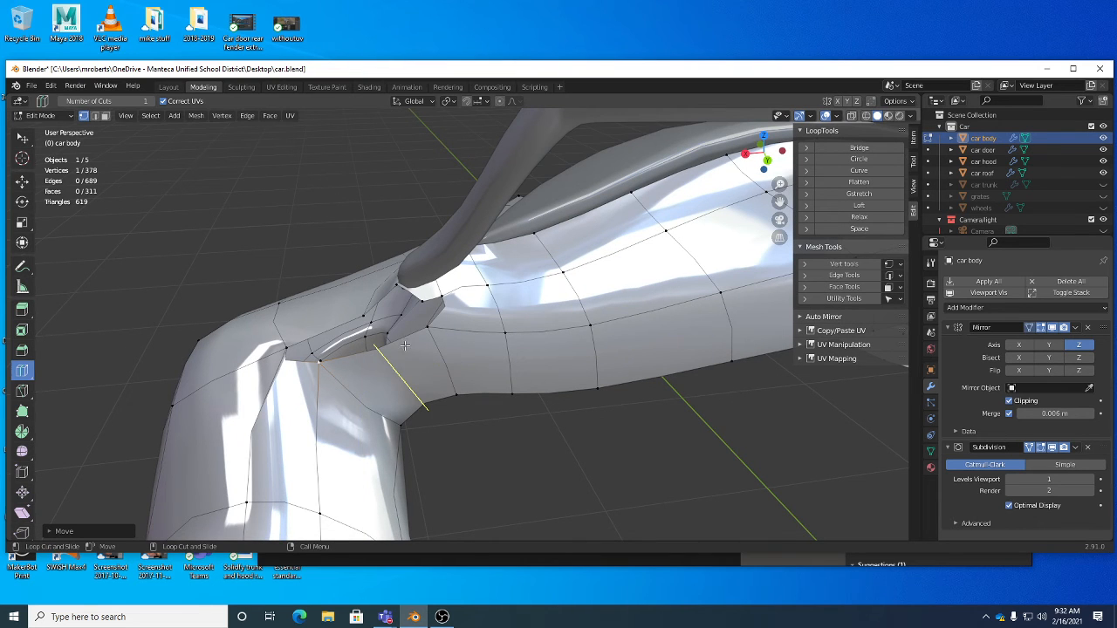
{"action": "left_click_drag", "start_coordinate": [405, 346], "coordinate": [377, 353]}
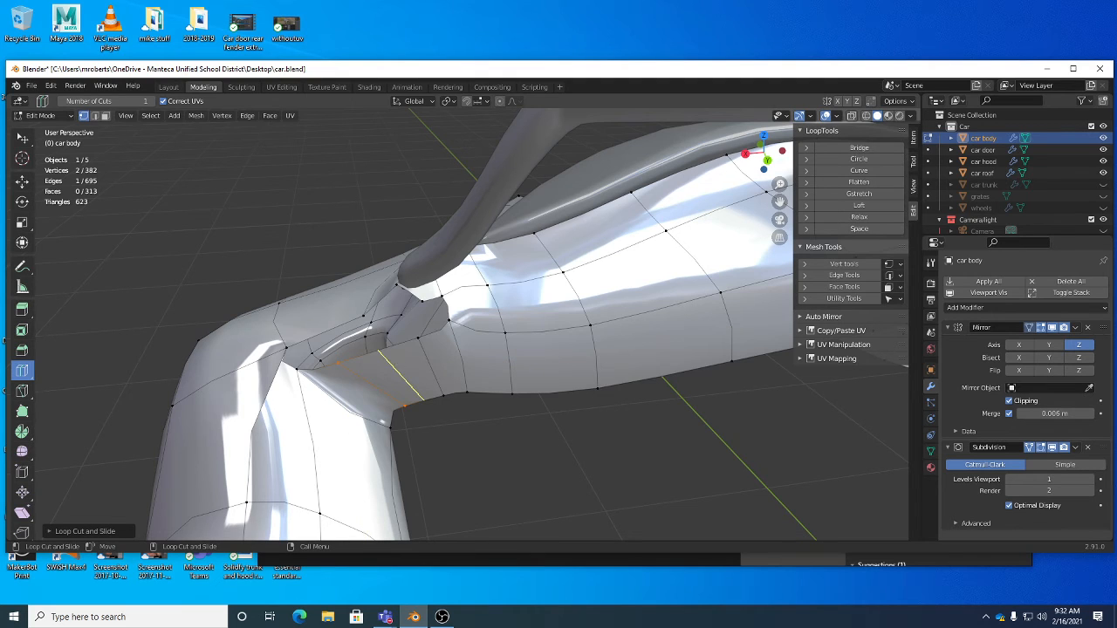
{"action": "left_click", "coordinate": [394, 391]}
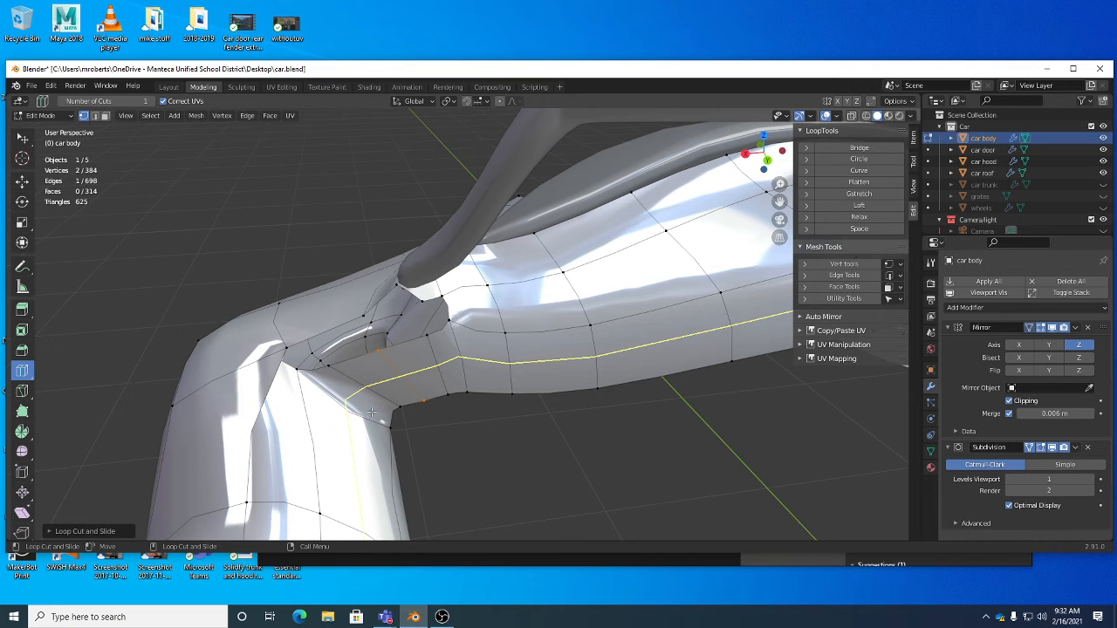
{"action": "key", "text": "w"}
Select the shortest edge paths along both sides of the open gap between the bridging strip and the hood-edge corner, and bridge them.
{"action": "middle_click_drag", "start_coordinate": [410, 406], "coordinate": [319, 377]}
{"action": "key", "text": "2"}
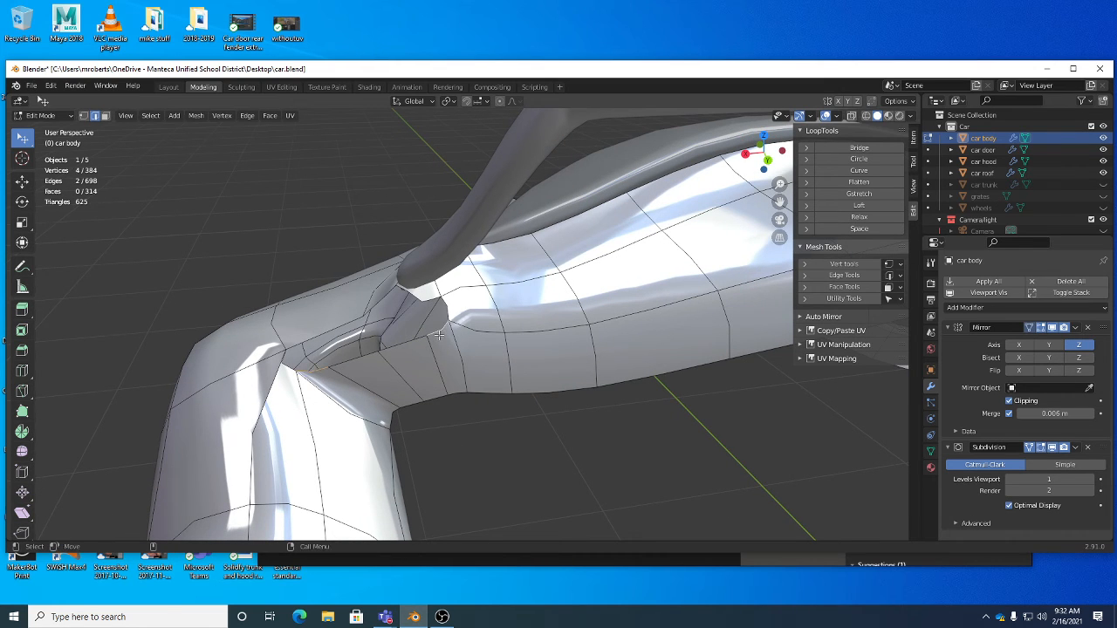
{"action": "left_click", "coordinate": [153, 116]}
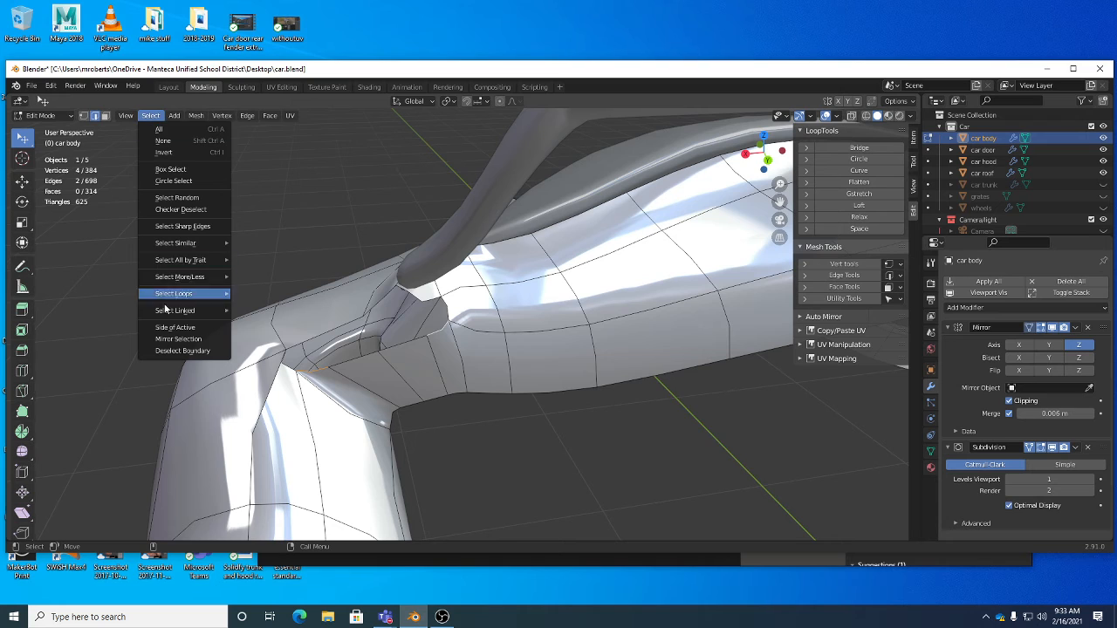
{"action": "mouse_move", "coordinate": [174, 310]}
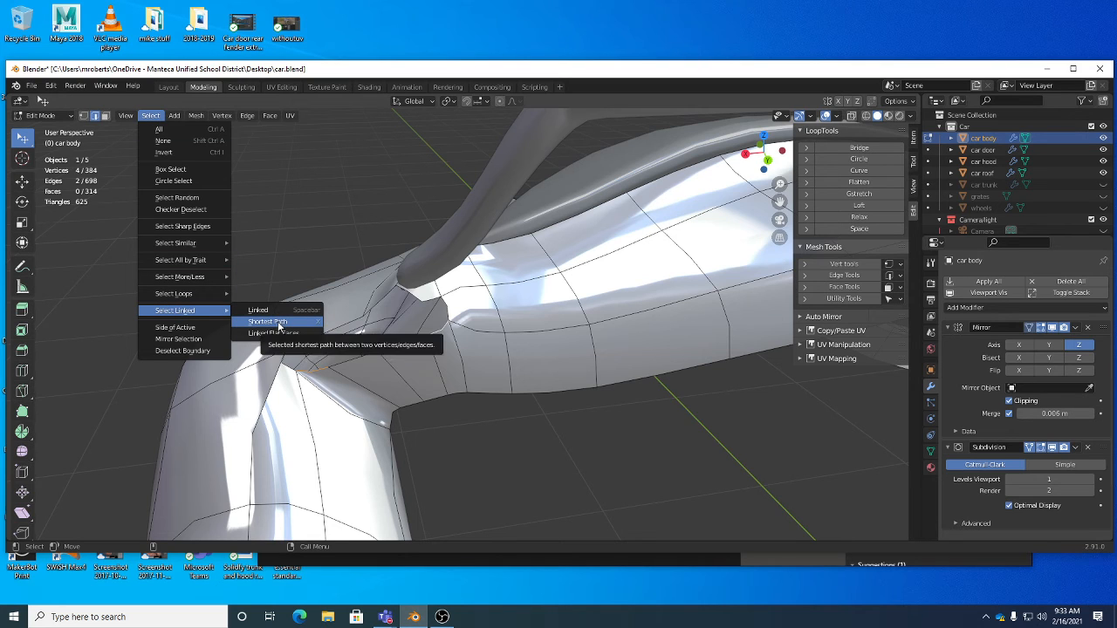
{"action": "left_click", "coordinate": [268, 322]}
{"action": "left_click", "coordinate": [329, 328], "text": "shift"}
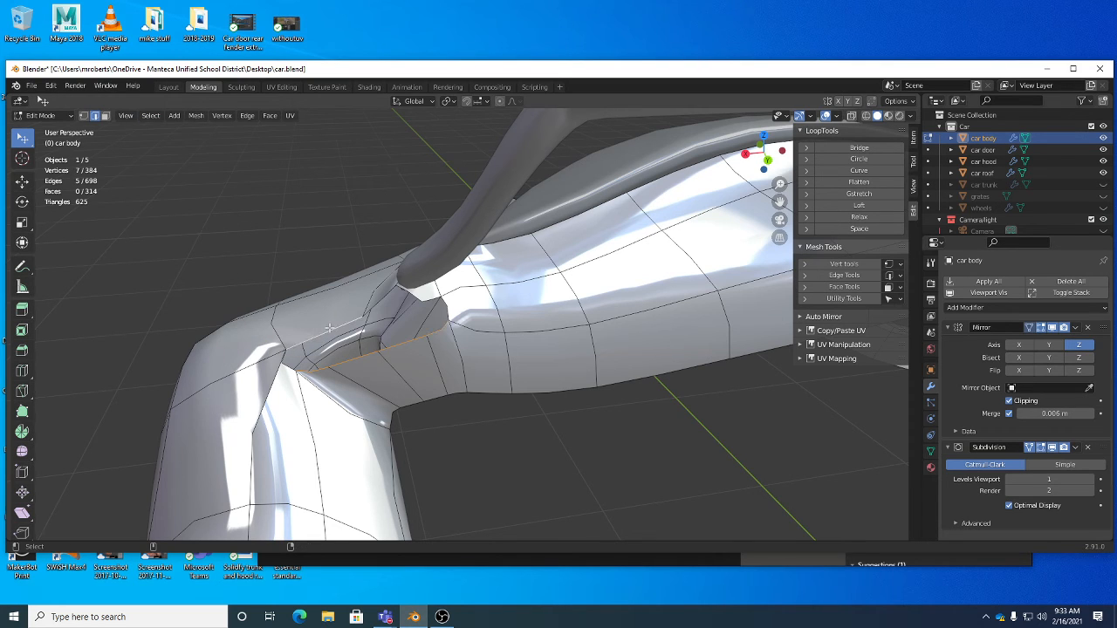
{"action": "left_click", "coordinate": [468, 346], "text": "ctrl"}
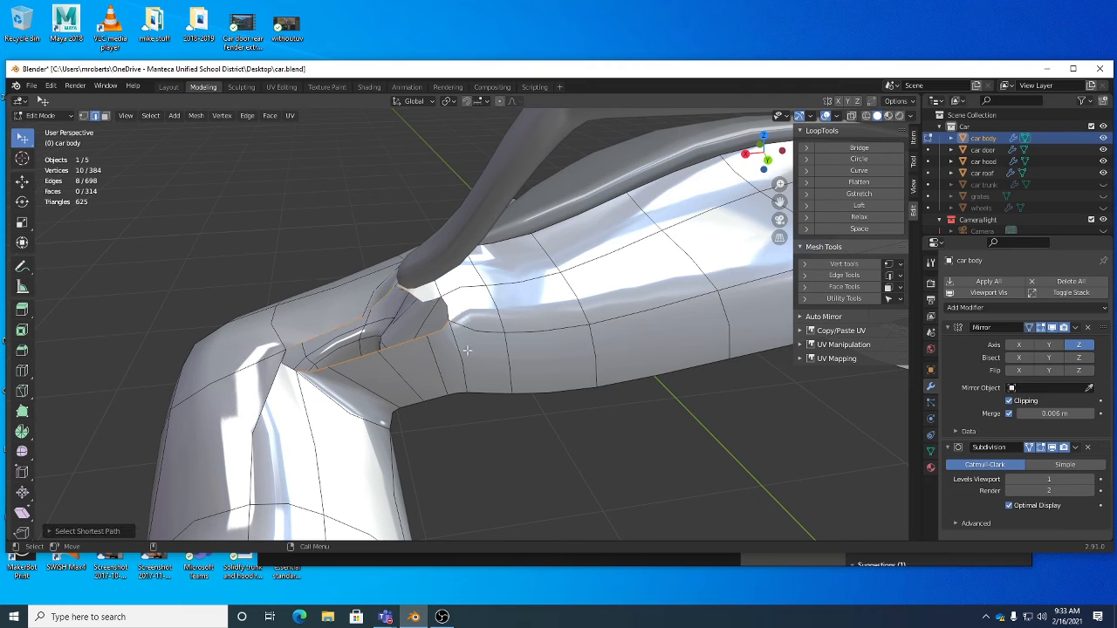
{"action": "middle_click_drag", "start_coordinate": [471, 350], "coordinate": [343, 294]}
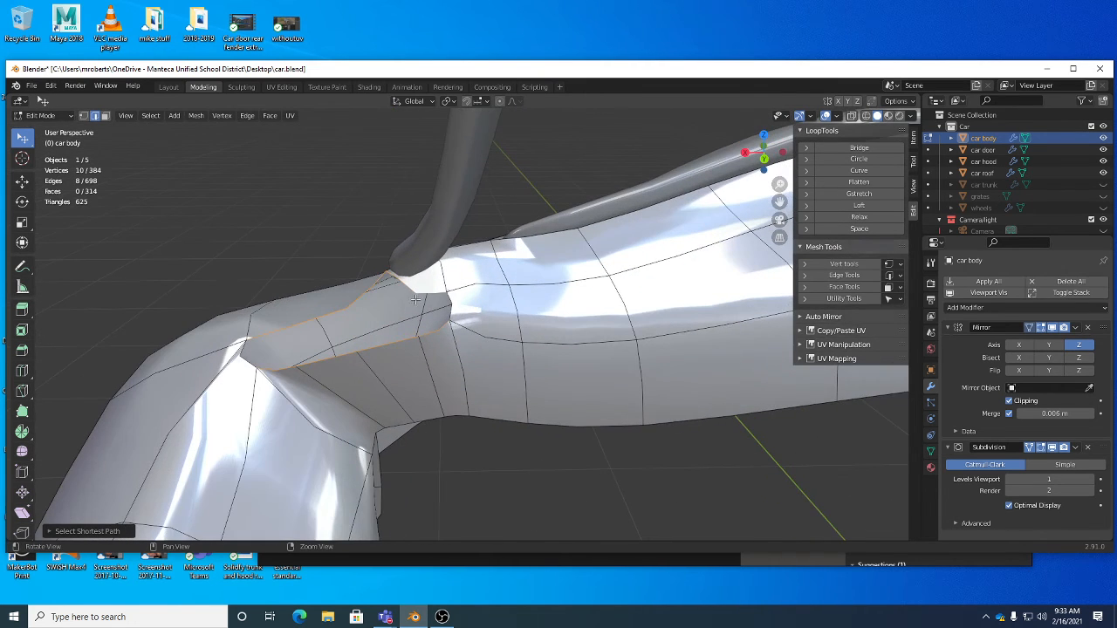
{"action": "middle_click_drag", "start_coordinate": [445, 302], "coordinate": [453, 307]}
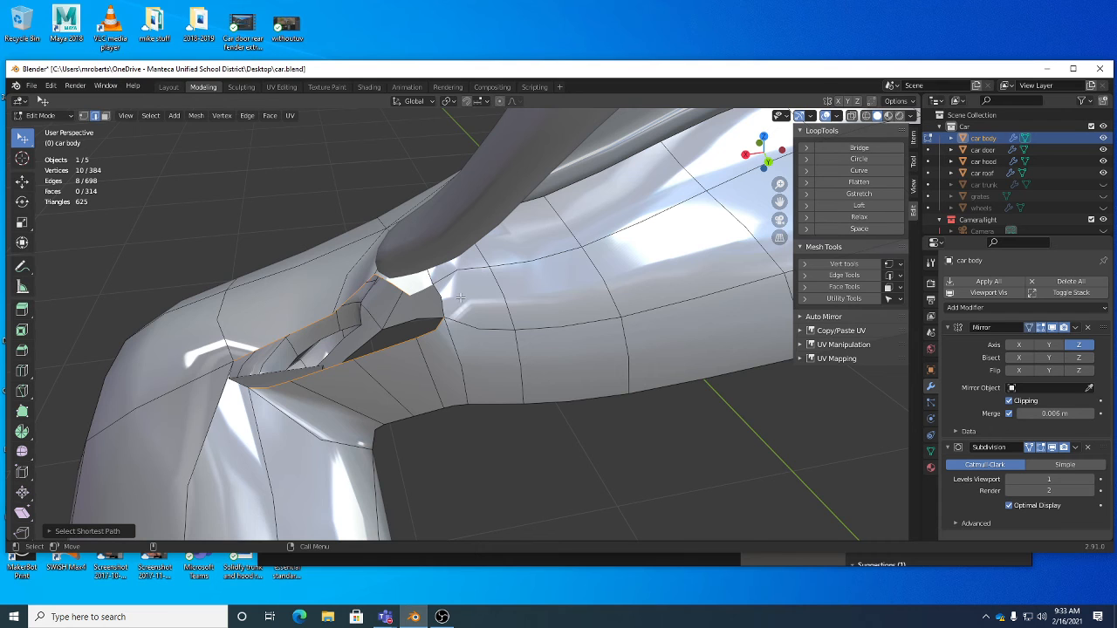
{"action": "middle_click_drag", "start_coordinate": [444, 310], "coordinate": [515, 295]}
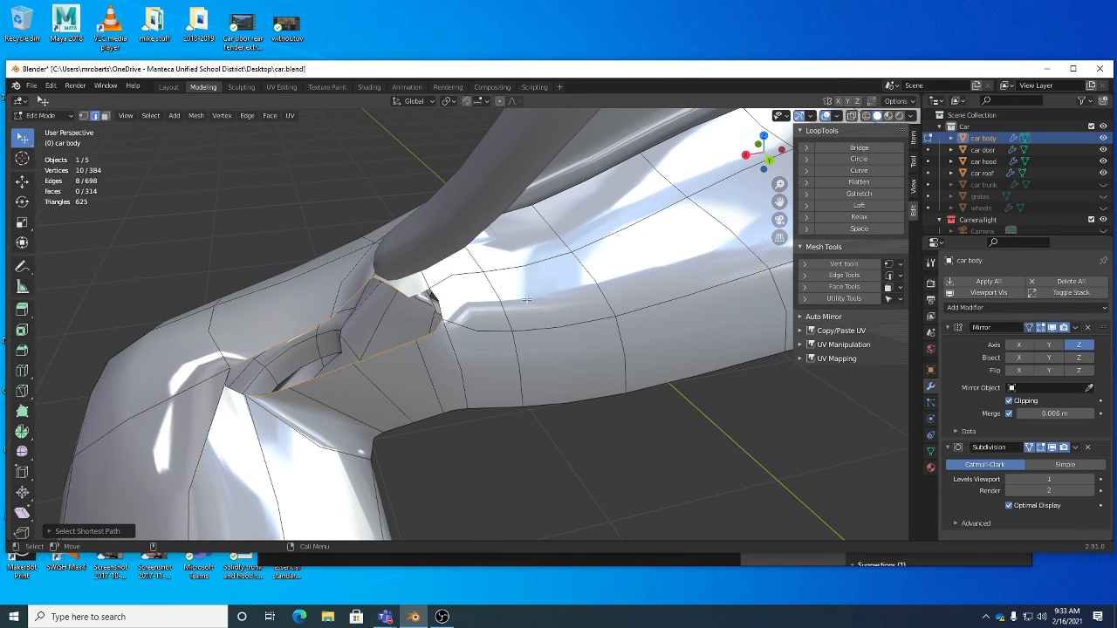
{"action": "right_click", "coordinate": [526, 301]}
{"action": "left_click", "coordinate": [497, 256]}
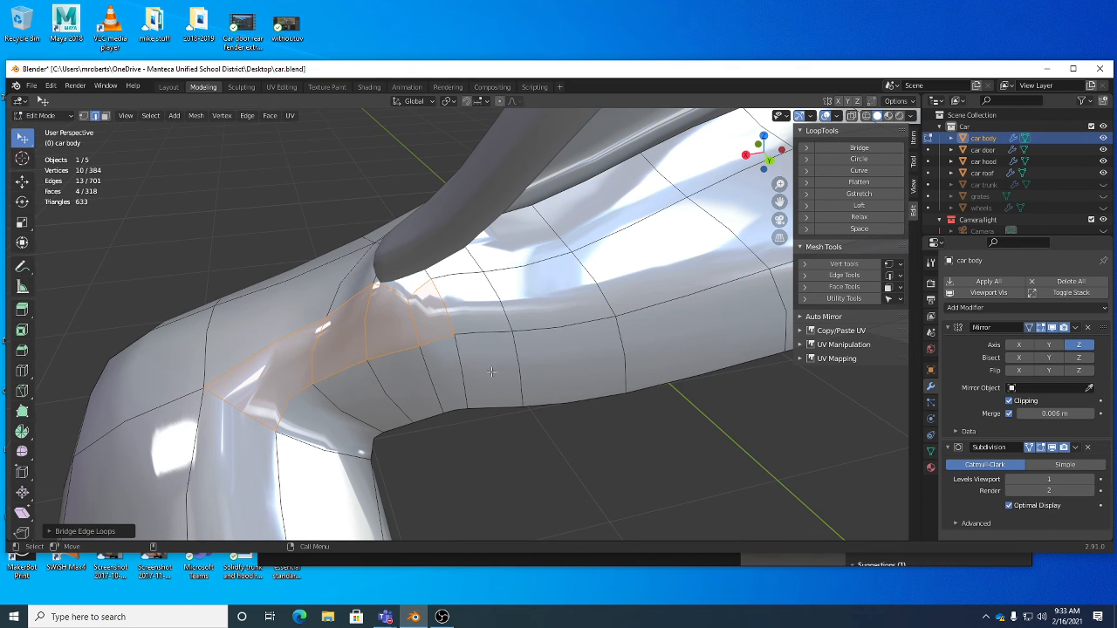
Move individual edges around the newly bridged corner below the windshield pillar to smooth the transition into the dashboard and side panel.
{"action": "middle_click_drag", "start_coordinate": [449, 361], "coordinate": [330, 340]}
{"action": "left_click_drag", "start_coordinate": [317, 335], "coordinate": [295, 342]}
{"action": "left_click_drag", "start_coordinate": [347, 403], "coordinate": [453, 358], "text": "alt"}
{"action": "left_click", "coordinate": [466, 347]}
{"action": "middle_click_drag", "start_coordinate": [466, 347], "coordinate": [436, 388]}
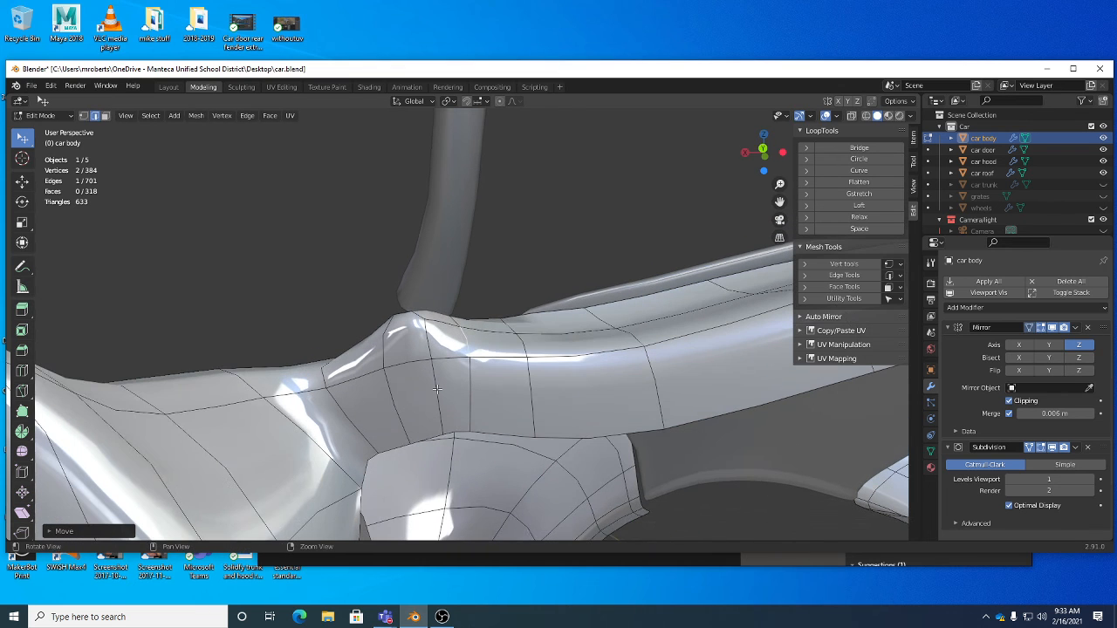
{"action": "left_click_drag", "start_coordinate": [447, 431], "coordinate": [390, 443]}
{"action": "middle_click_drag", "start_coordinate": [390, 444], "coordinate": [446, 416]}
{"action": "left_click_drag", "start_coordinate": [427, 429], "coordinate": [468, 478]}
{"action": "middle_click_drag", "start_coordinate": [469, 478], "coordinate": [455, 309]}
{"action": "left_click_drag", "start_coordinate": [456, 307], "coordinate": [444, 293]}
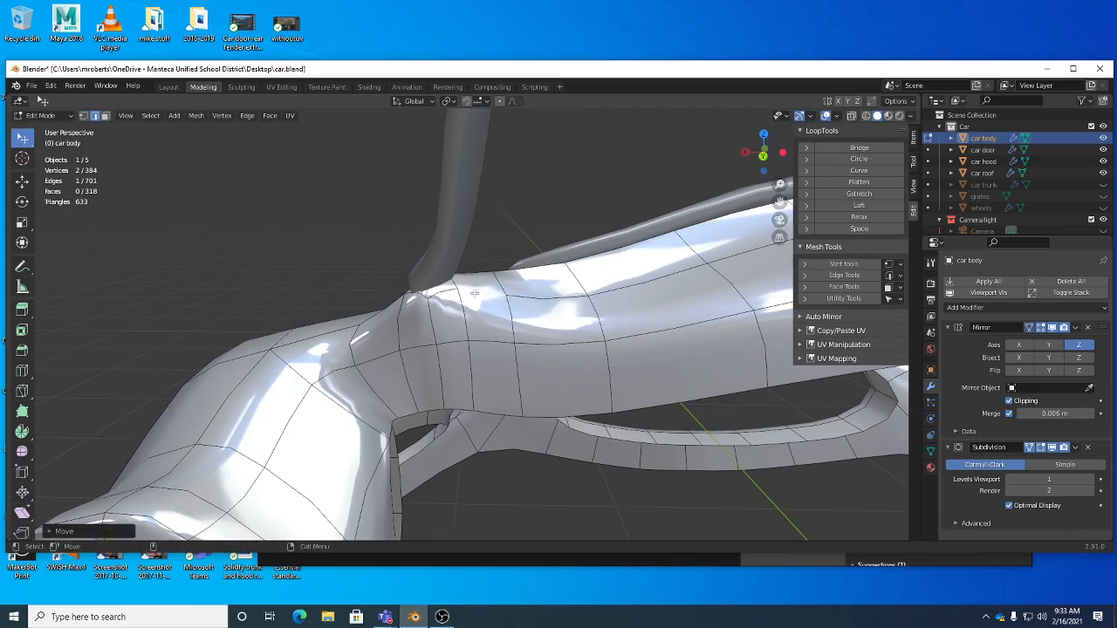
Inspect the joined corner around the windshield pillar's base from the cabin and outside, and save car.blend.
{"action": "middle_click_drag", "start_coordinate": [445, 293], "coordinate": [366, 319]}
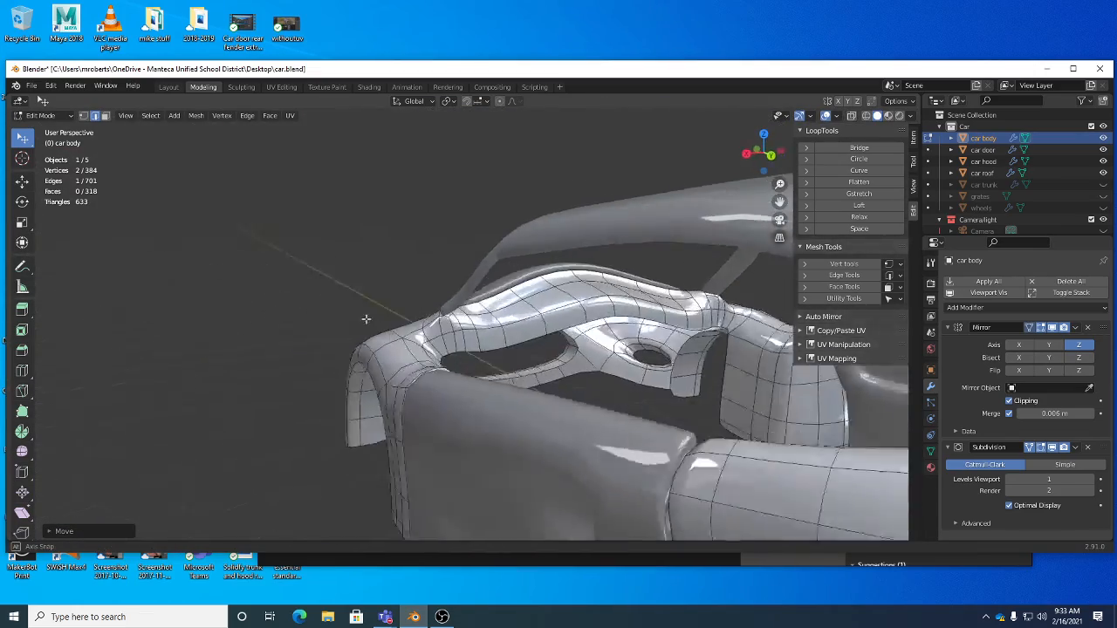
{"action": "scroll", "coordinate": [367, 319], "scroll_direction": "up", "scroll_amount": 4}
{"action": "middle_click_drag", "start_coordinate": [454, 349], "coordinate": [529, 413], "text": "shift"}
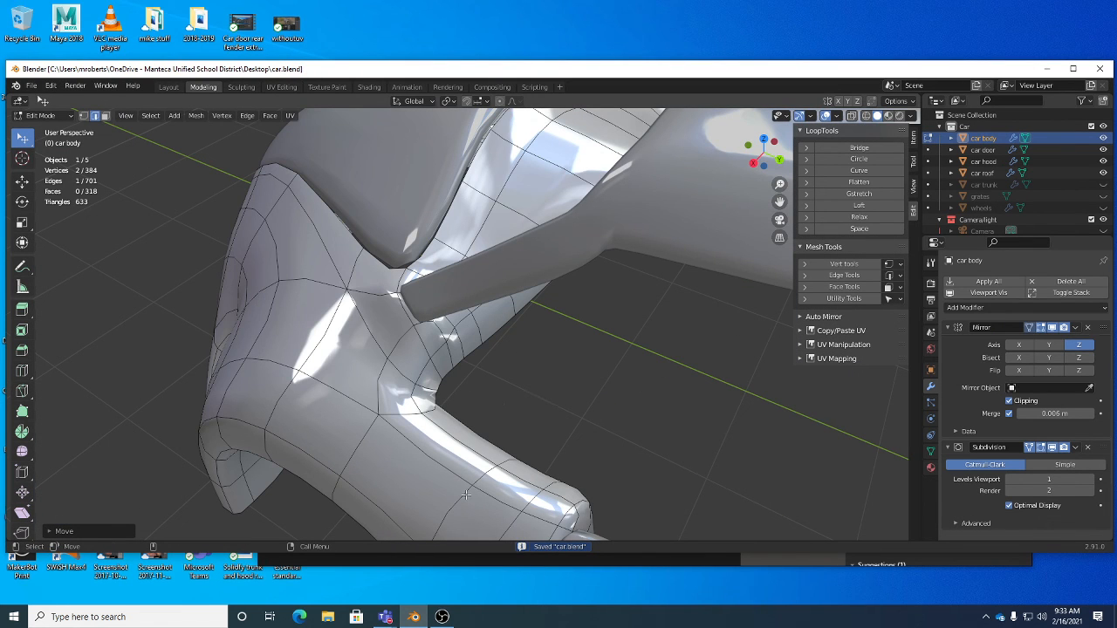
{"action": "left_click", "coordinate": [441, 617]}
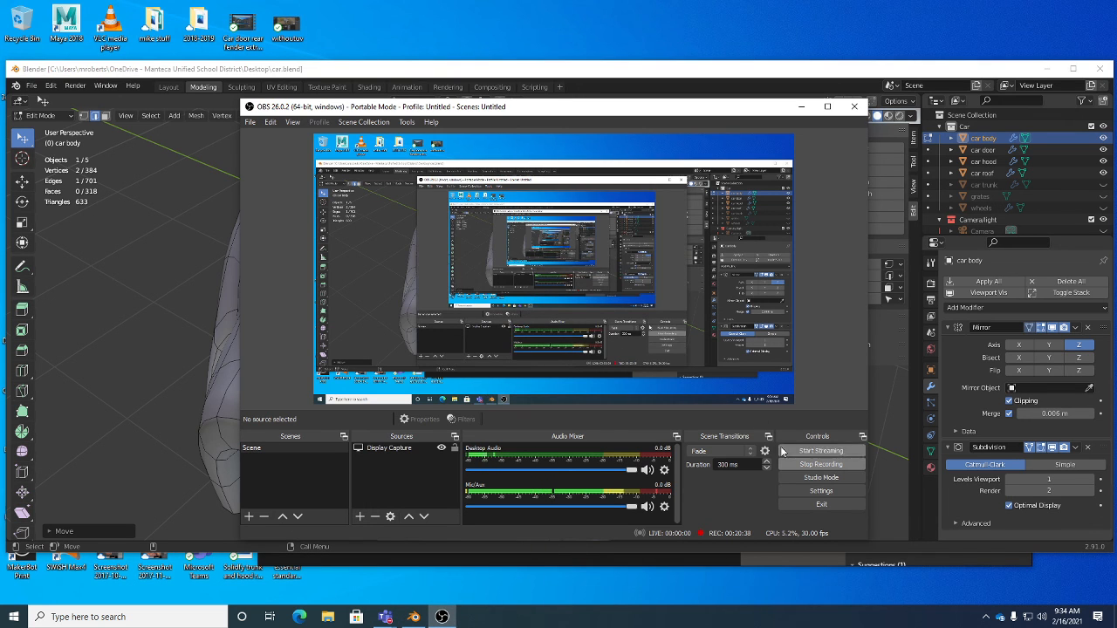